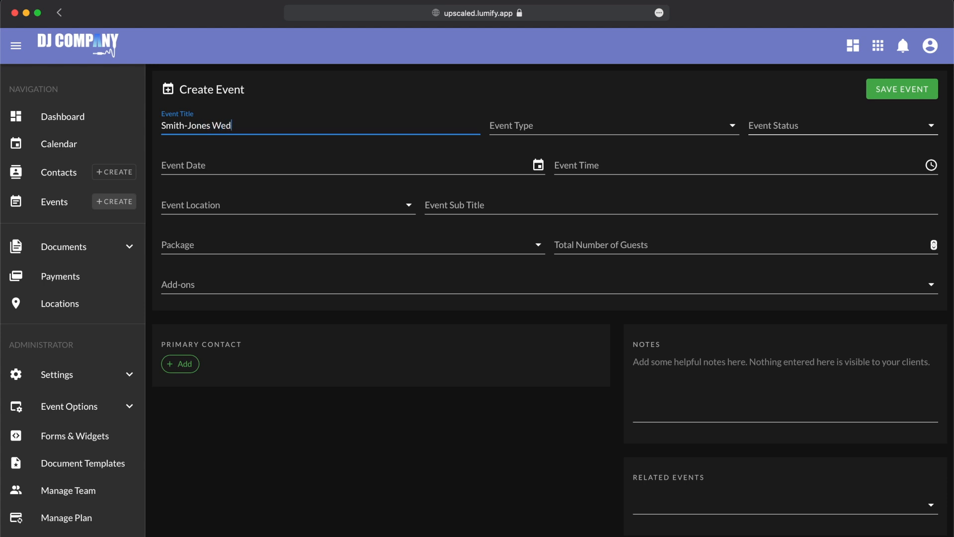
- Set the event type to Wedding Ceremony and the event status to Prospect
{"action": "left_click", "coordinate": [711, 128]}
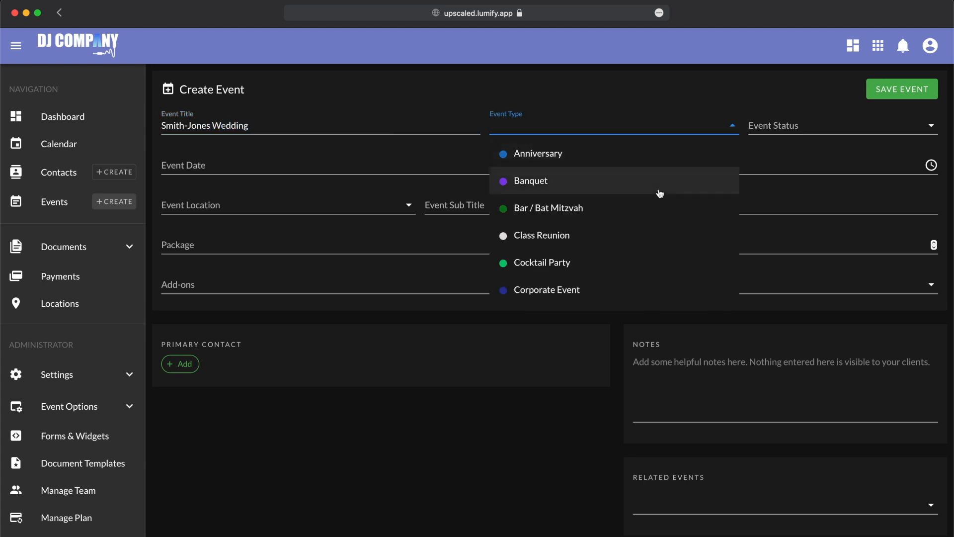
{"action": "scroll", "coordinate": [659, 193], "scroll_direction": "down", "scroll_amount": 5}
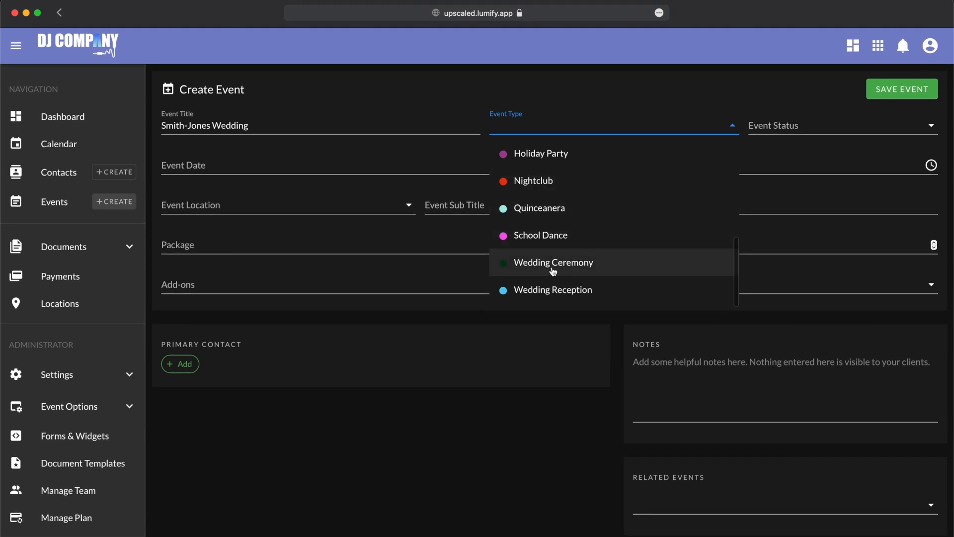
{"action": "left_click", "coordinate": [552, 271]}
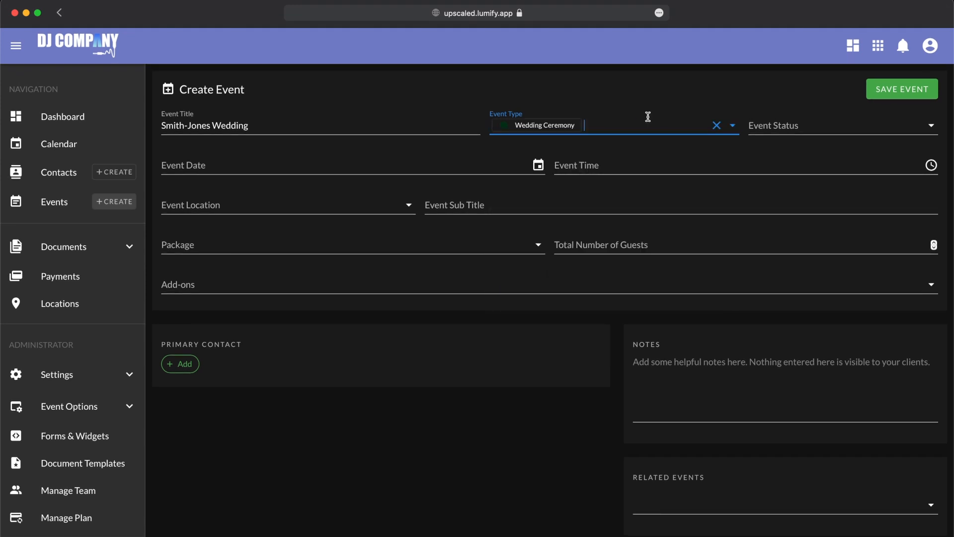
{"action": "left_click", "coordinate": [785, 126]}
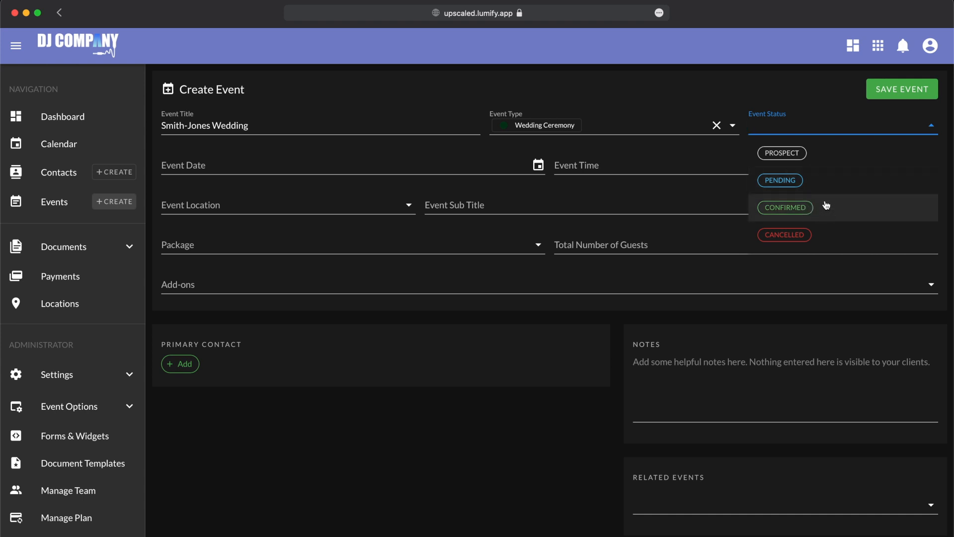
{"action": "left_click", "coordinate": [821, 160]}
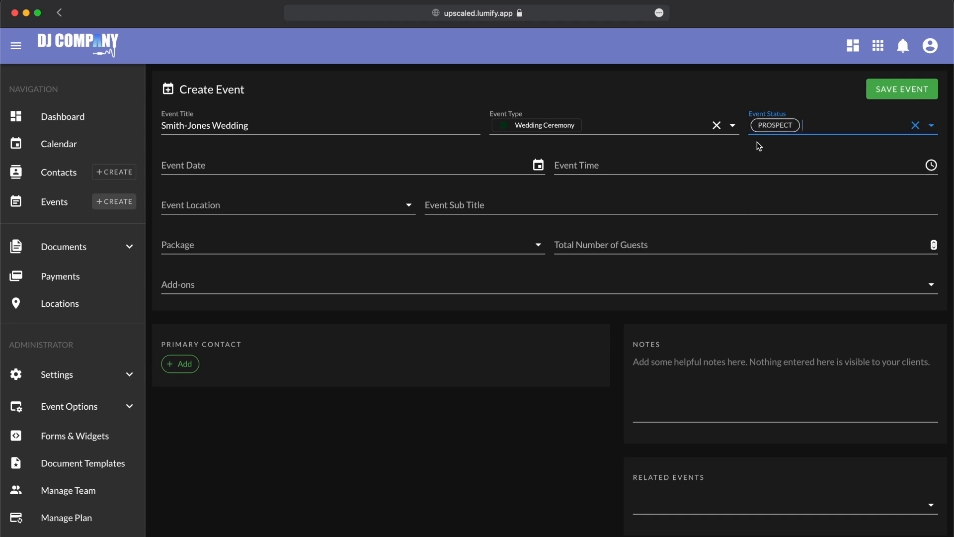
- Schedule the event for Saturday, December 24, 2022 at 6:00 AM
{"action": "left_click", "coordinate": [383, 173]}
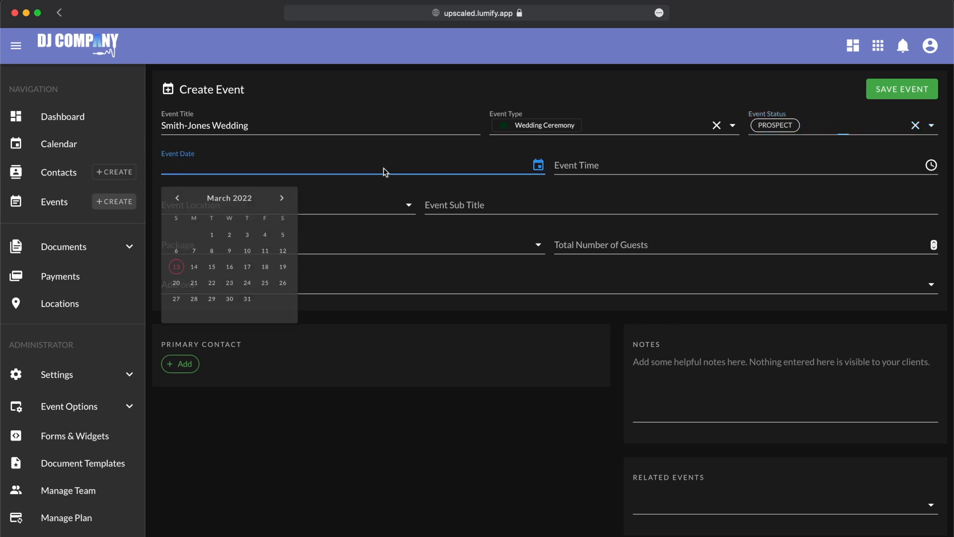
{"action": "left_click", "coordinate": [244, 203]}
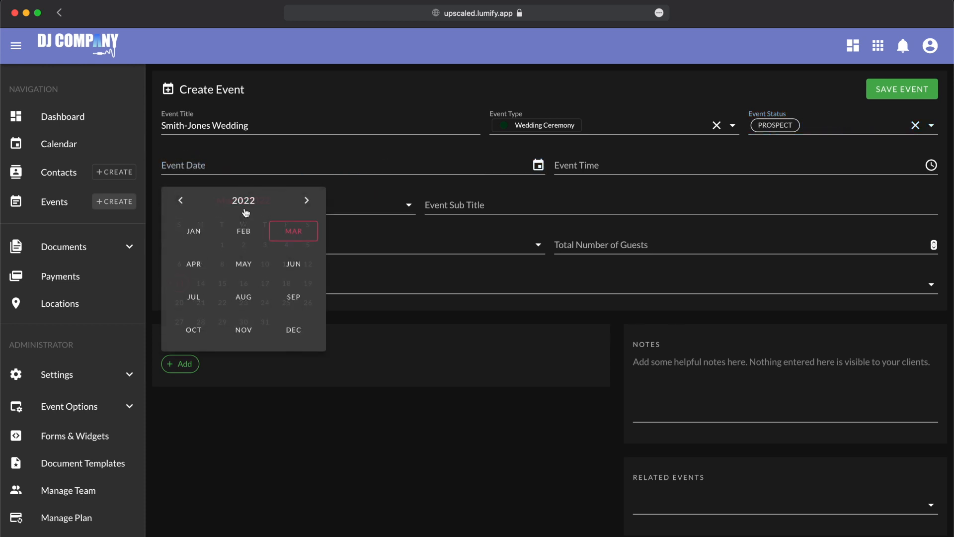
{"action": "left_click", "coordinate": [293, 330]}
{"action": "left_click", "coordinate": [308, 304]}
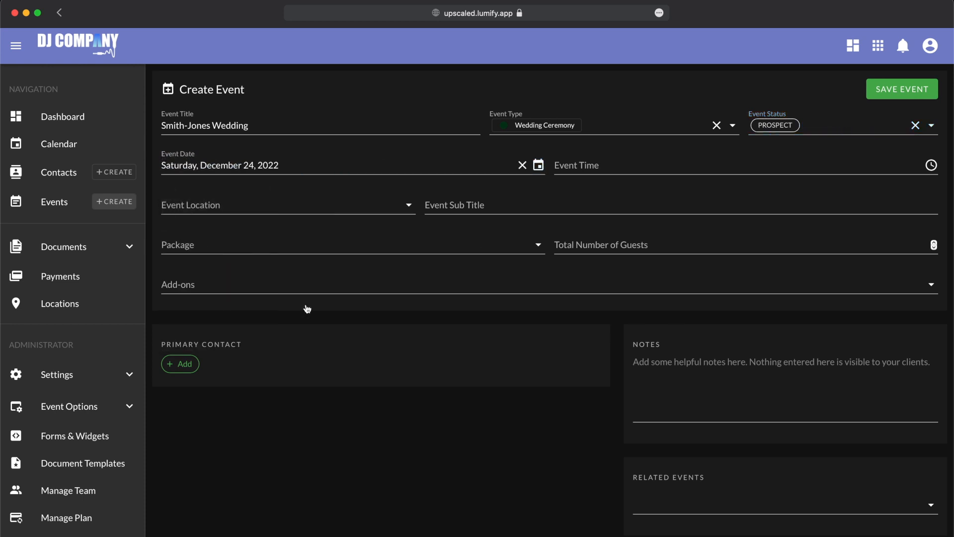
{"action": "left_click", "coordinate": [584, 166]}
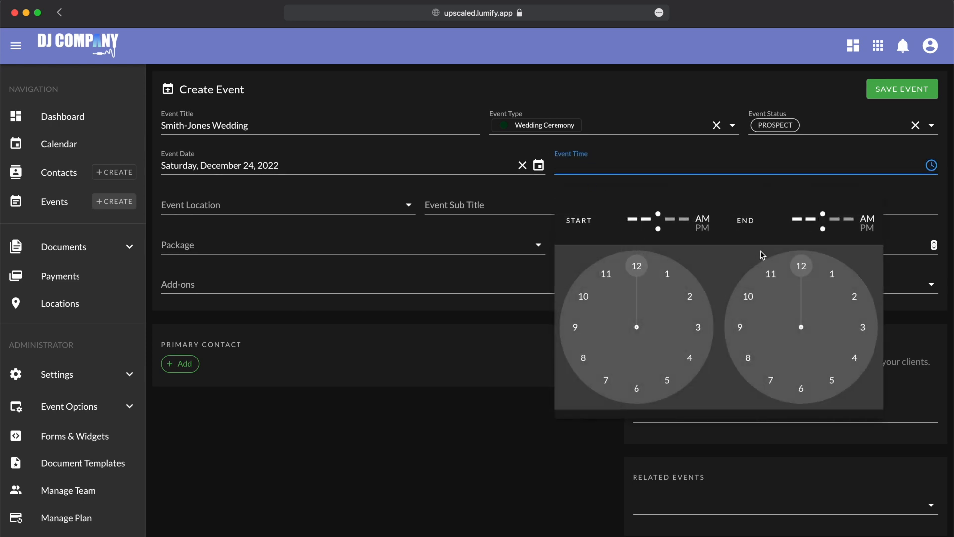
{"action": "left_click", "coordinate": [637, 390]}
{"action": "left_click", "coordinate": [636, 271]}
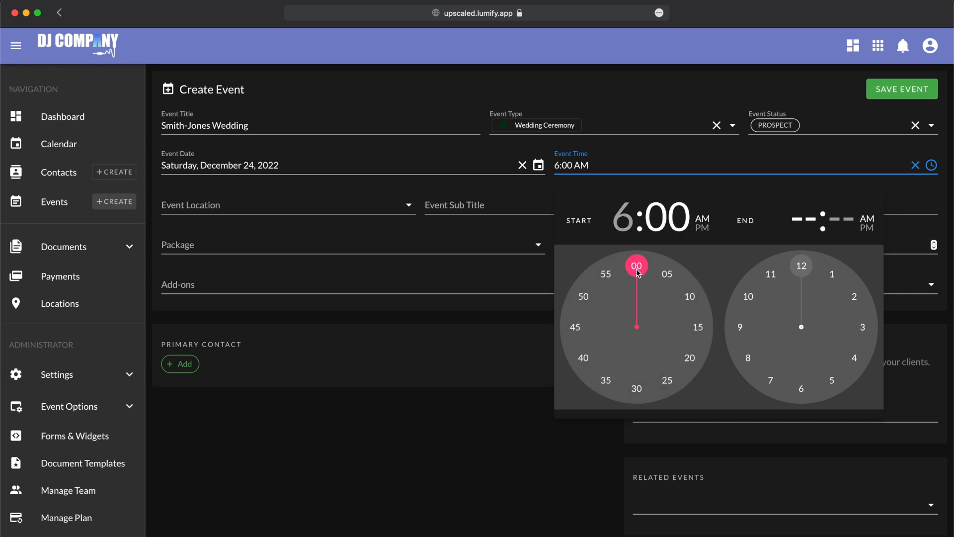
{"action": "left_click", "coordinate": [365, 202]}
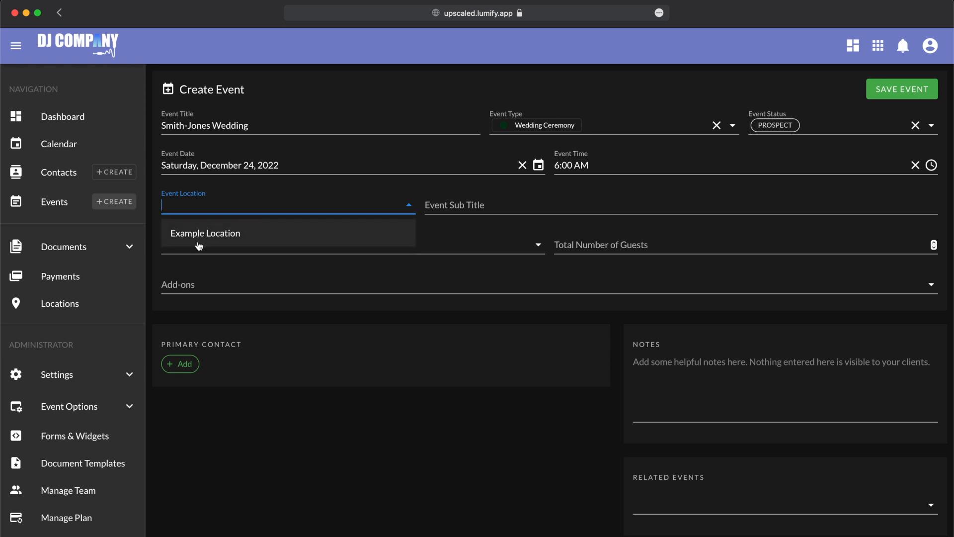
{"action": "type", "text": "Sono"}
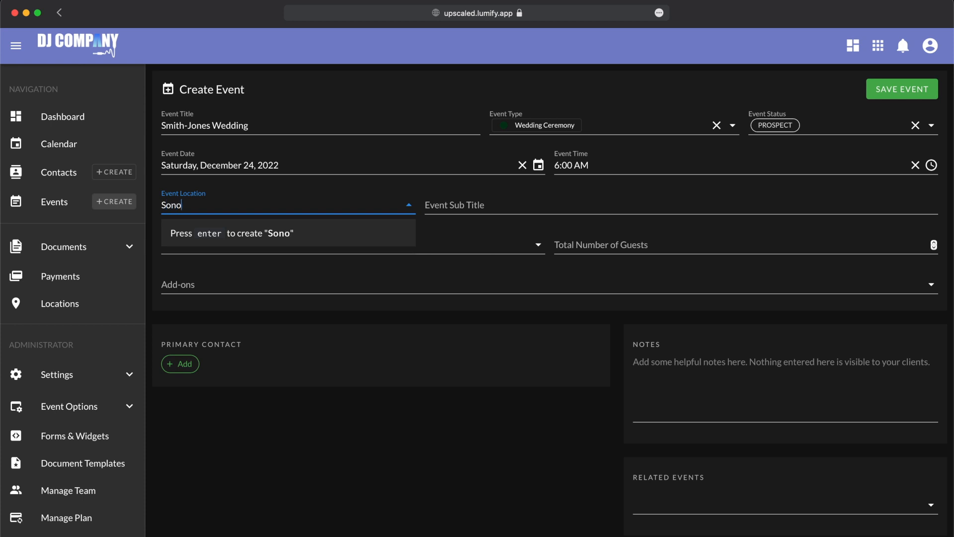
{"action": "type", "text": "ma Wine Country"}
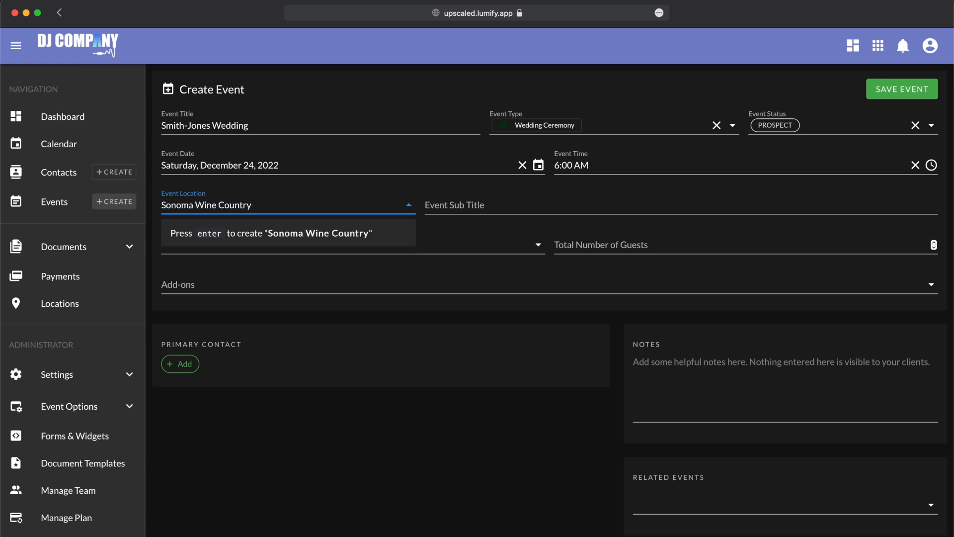
{"action": "key", "text": "Return"}
{"action": "left_click", "coordinate": [315, 320]}
{"action": "type", "text": "12"}
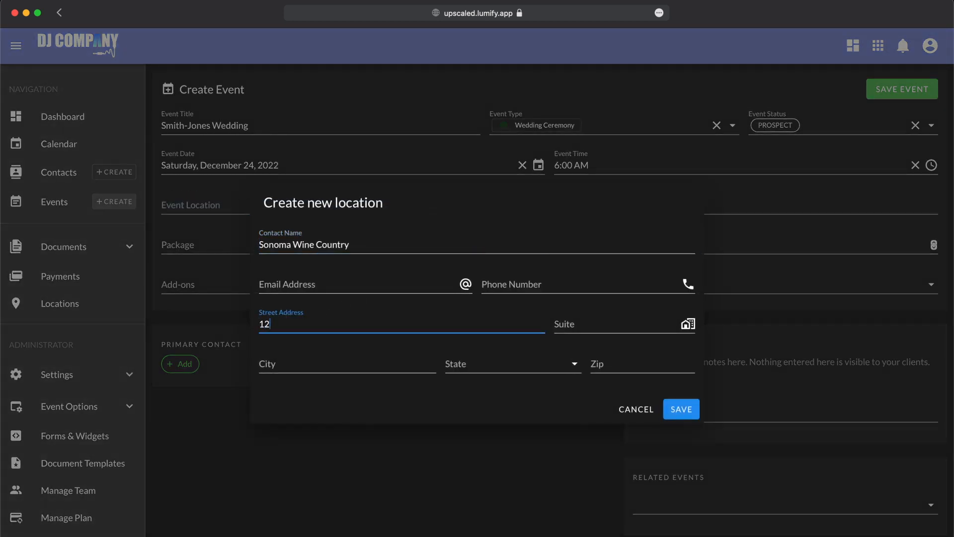
{"action": "key", "text": "Tab"}
{"action": "key", "text": "Tab"}
- Give the new location city Chicago, state Illinois and a zip code, then save it
{"action": "type", "text": "Chicago"}
{"action": "key", "text": "Tab"}
{"action": "type", "text": "Ill"}
{"action": "left_click", "coordinate": [477, 390]}
{"action": "left_click", "coordinate": [672, 354]}
{"action": "type", "text": "60606"}
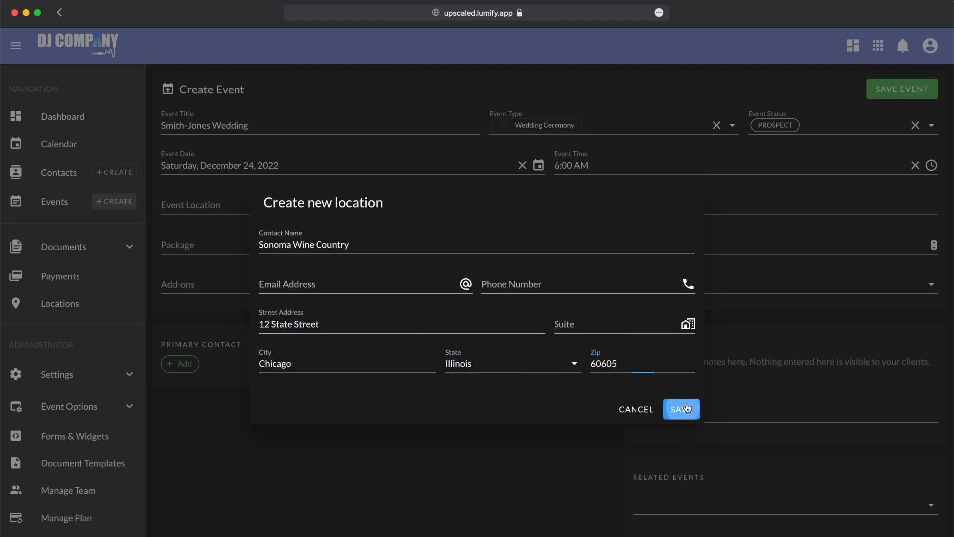
{"action": "left_click", "coordinate": [683, 408]}
{"action": "left_click", "coordinate": [496, 202]}
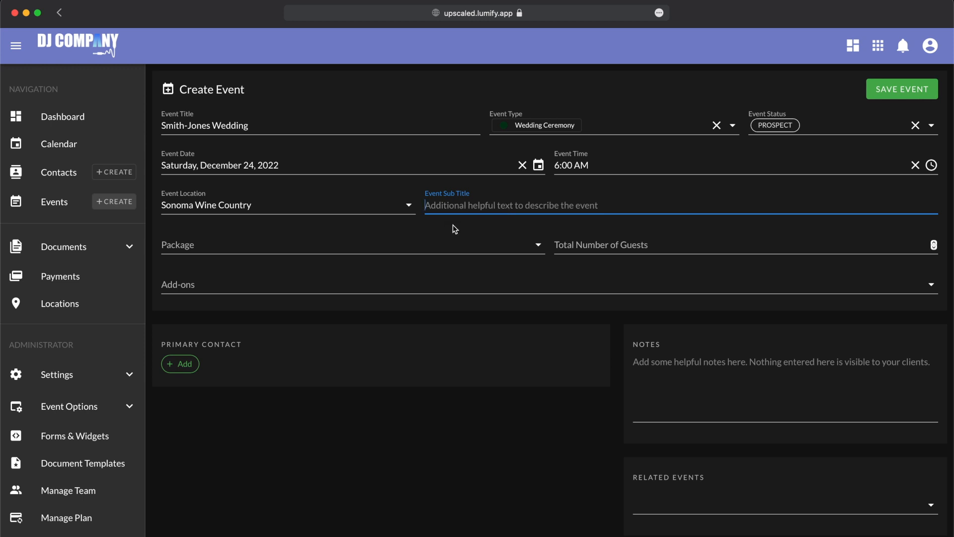
- Choose the Gold Wedding Package, enter 200 total guests, and tick the Photobooth Addon
{"action": "left_click", "coordinate": [432, 241]}
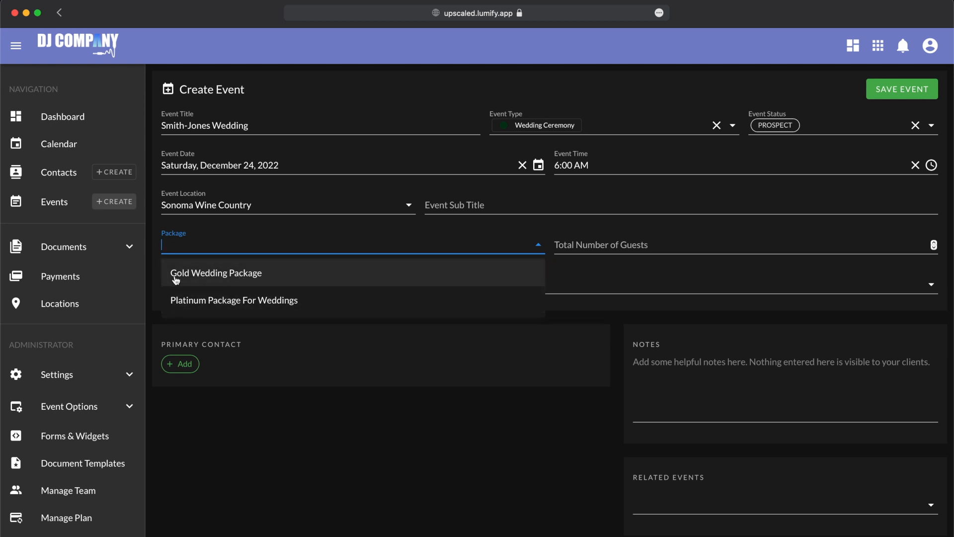
{"action": "left_click", "coordinate": [208, 282]}
{"action": "left_click", "coordinate": [604, 248]}
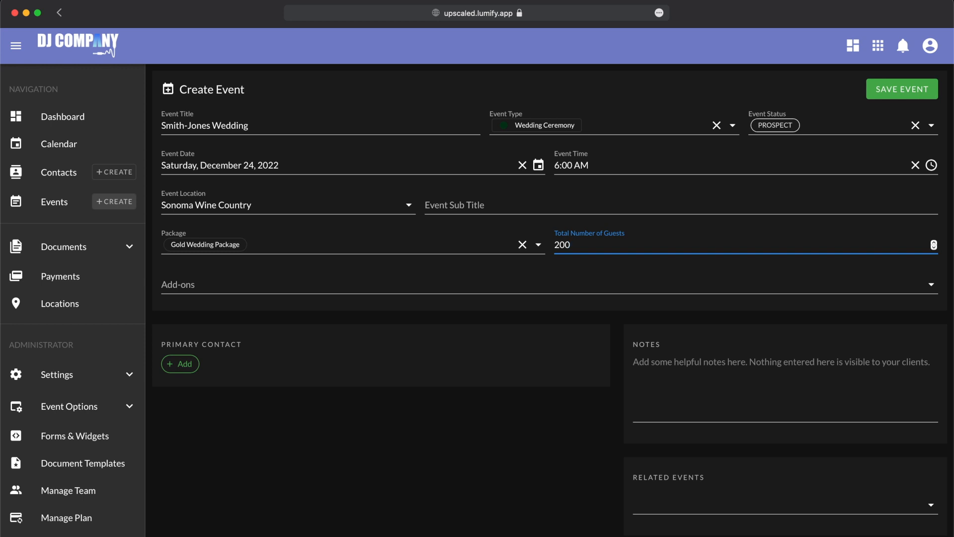
{"action": "left_click", "coordinate": [579, 284]}
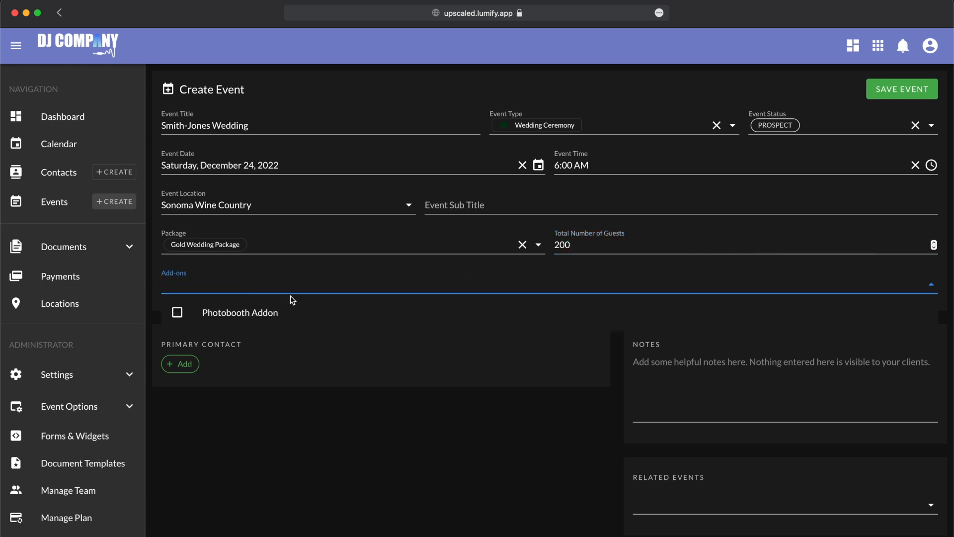
{"action": "left_click", "coordinate": [213, 314]}
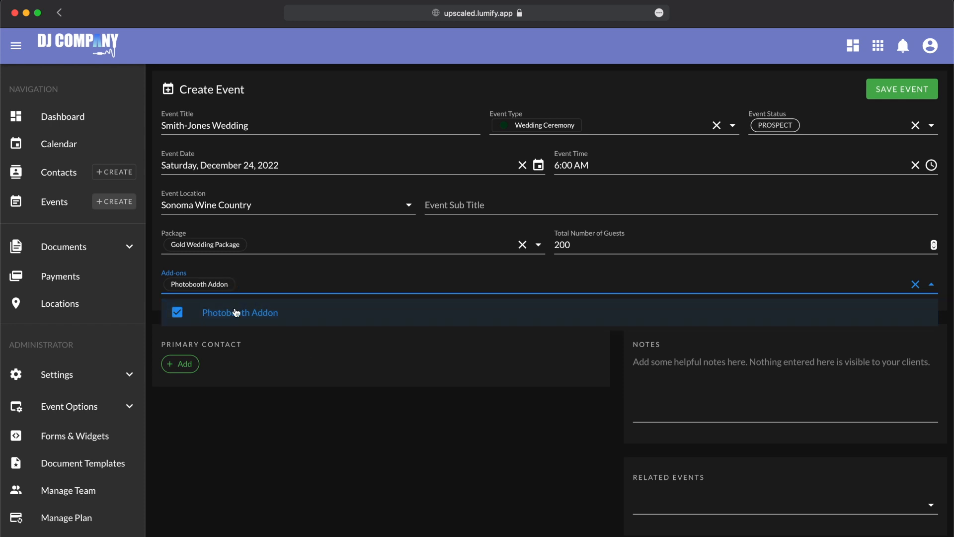
{"action": "left_click", "coordinate": [336, 470]}
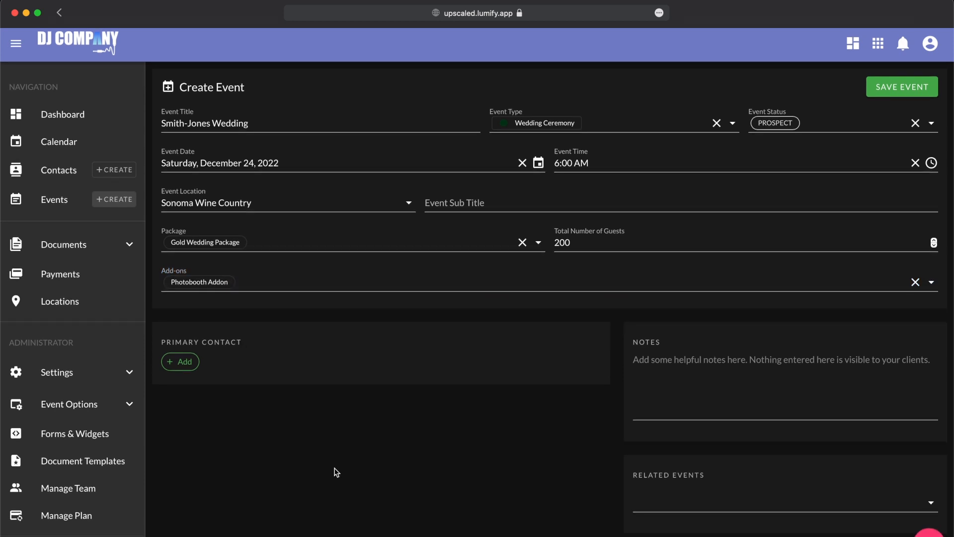
- Add the existing contact as a Client primary contact with the note 'Father of the Bride'
{"action": "left_click", "coordinate": [178, 372]}
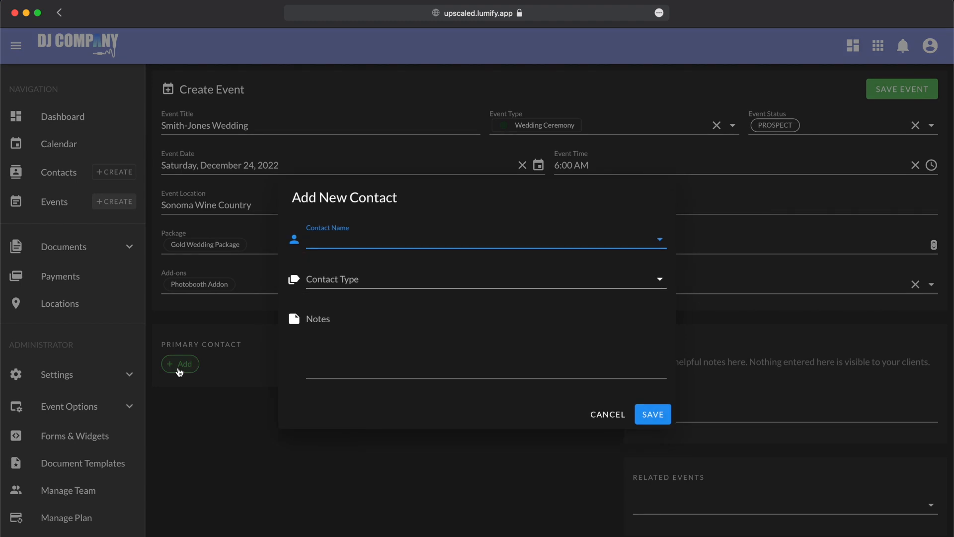
{"action": "left_click", "coordinate": [331, 240]}
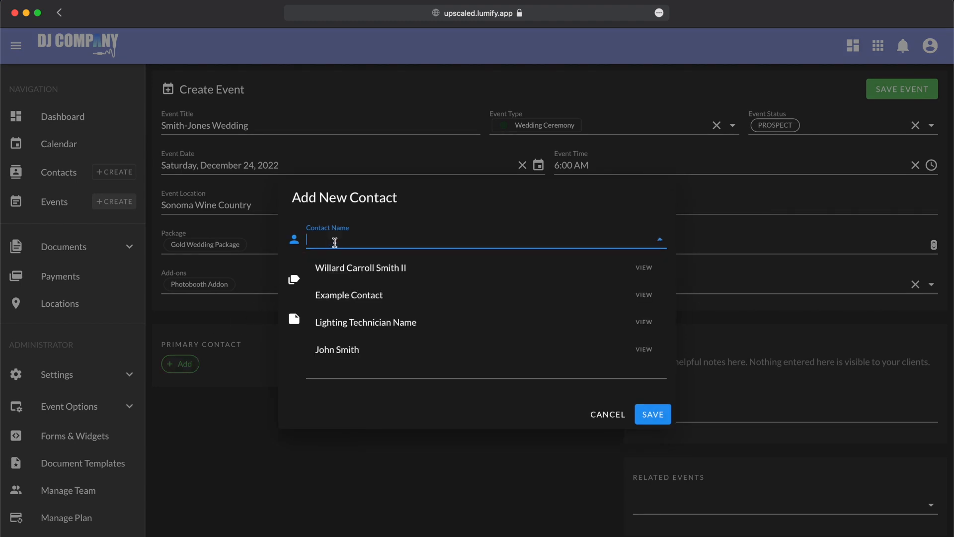
{"action": "left_click", "coordinate": [361, 349]}
{"action": "left_click", "coordinate": [382, 276]}
{"action": "left_click", "coordinate": [379, 306]}
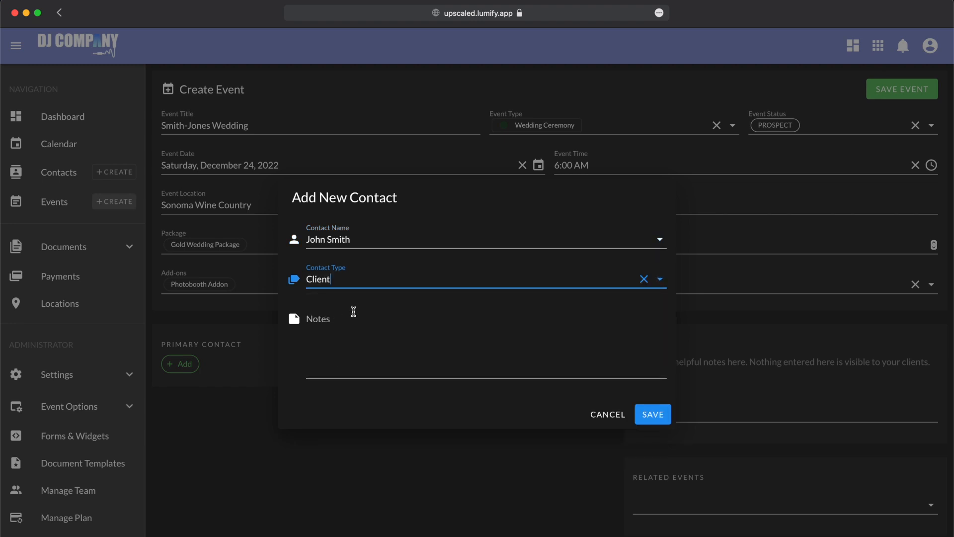
{"action": "left_click", "coordinate": [379, 330]}
{"action": "type", "text": "Father of the Bride"}
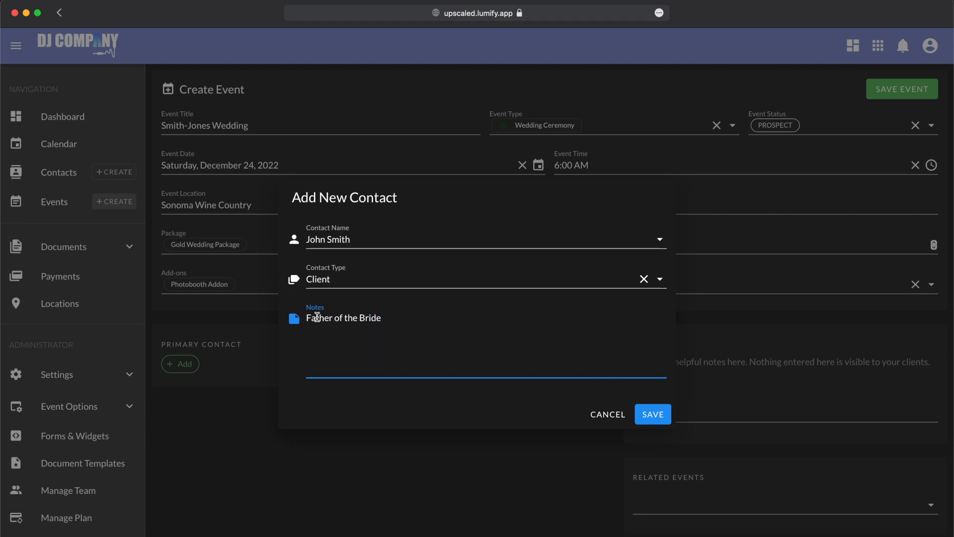
{"action": "left_click", "coordinate": [649, 415]}
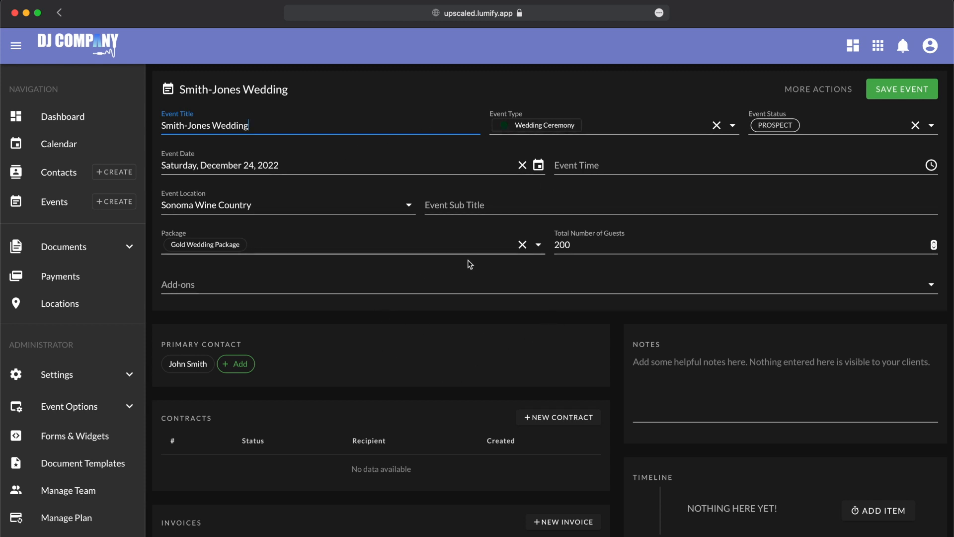
{"action": "scroll", "coordinate": [416, 351], "scroll_direction": "down", "scroll_amount": 3}
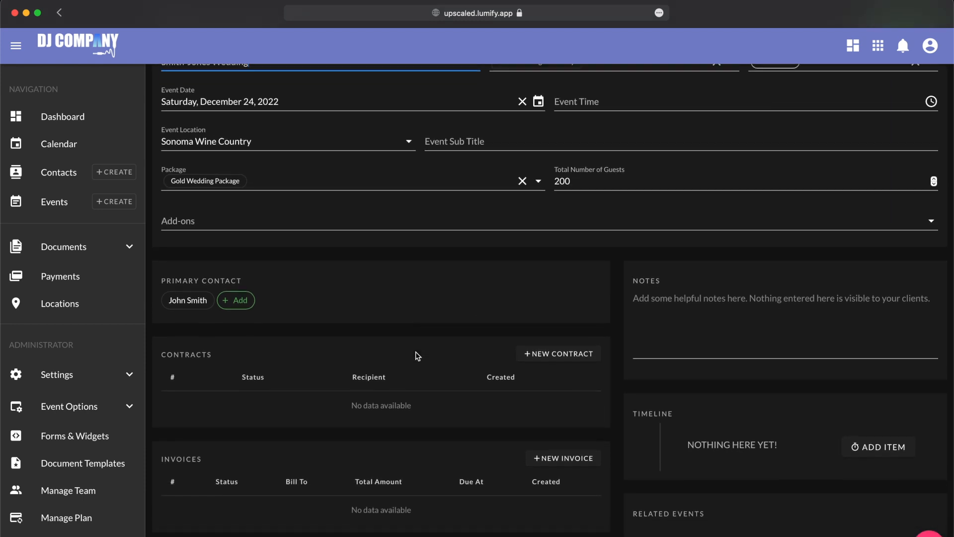
{"action": "scroll", "coordinate": [273, 271], "scroll_direction": "down", "scroll_amount": 1}
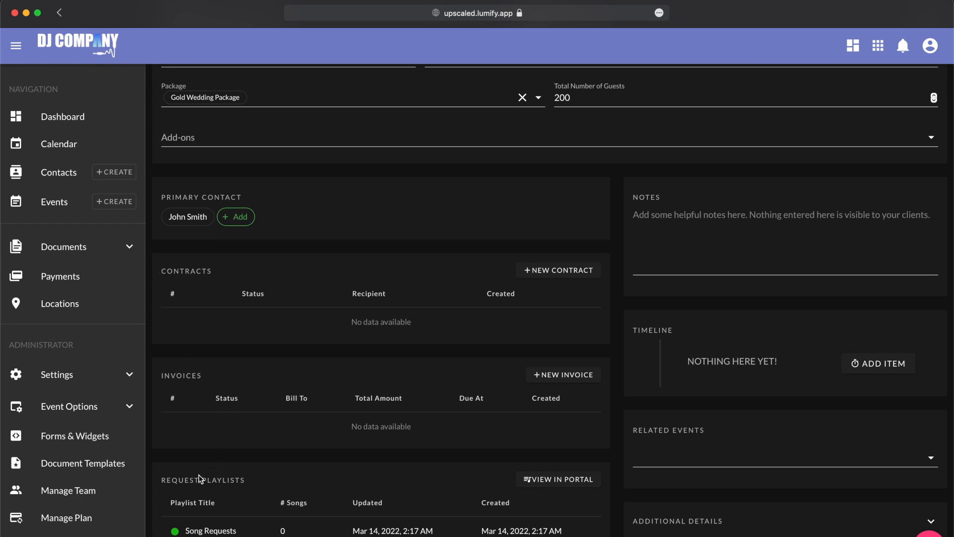
{"action": "scroll", "coordinate": [606, 415], "scroll_direction": "up", "scroll_amount": 3}
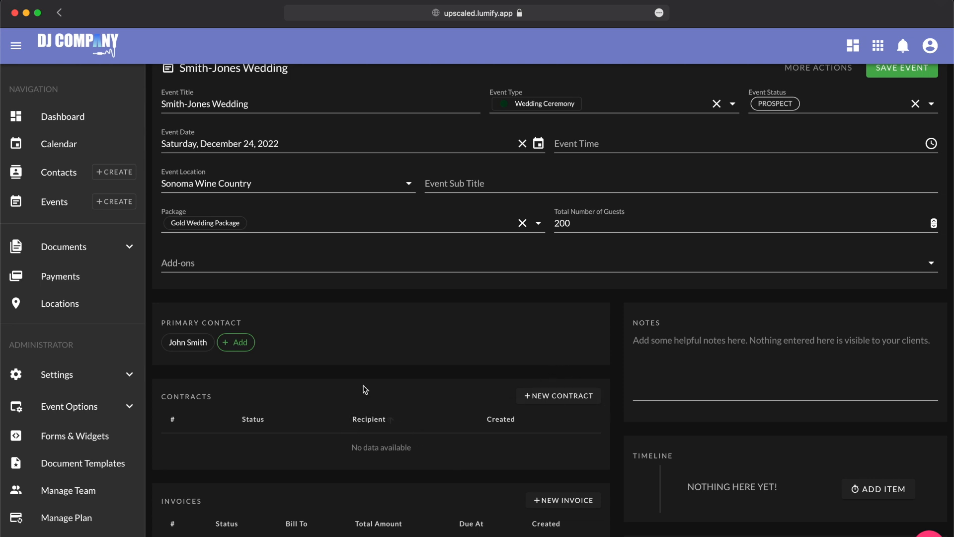
- Add Lighting Technician Name to the event with contact type Lighting
{"action": "left_click", "coordinate": [240, 343]}
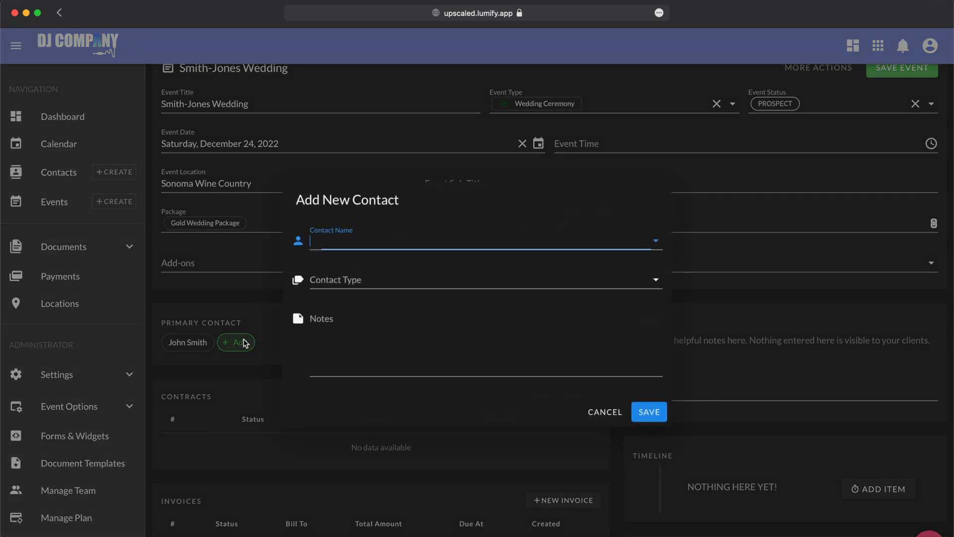
{"action": "left_click", "coordinate": [339, 241]}
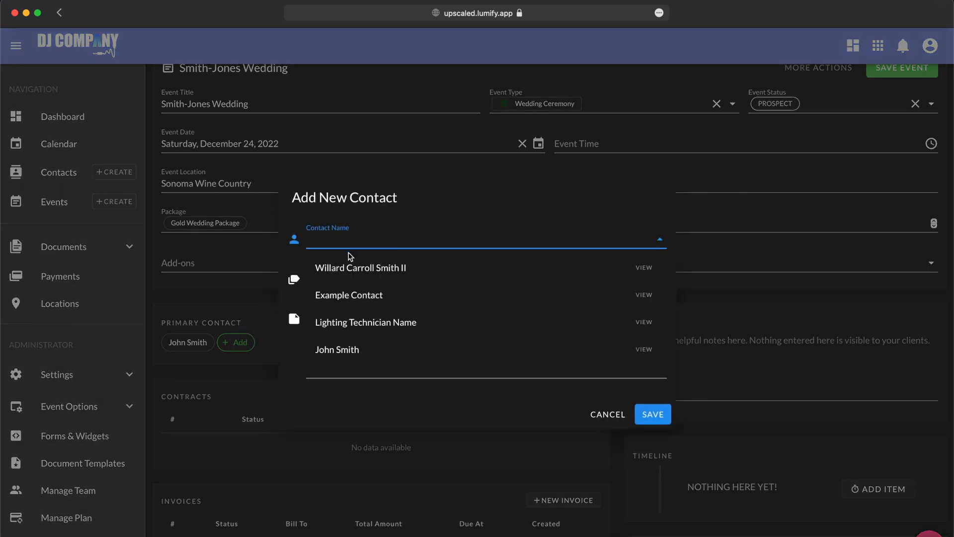
{"action": "left_click", "coordinate": [367, 331]}
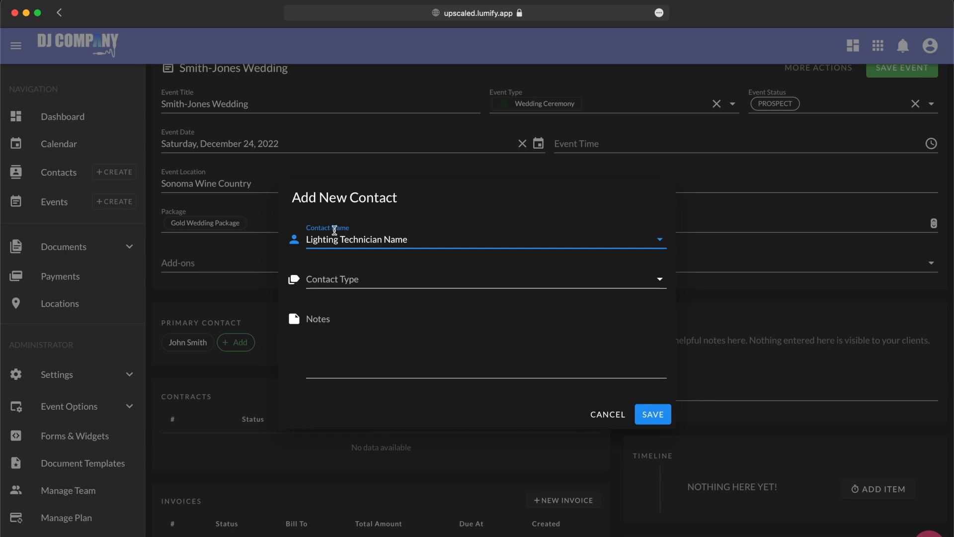
{"action": "left_click", "coordinate": [385, 273]}
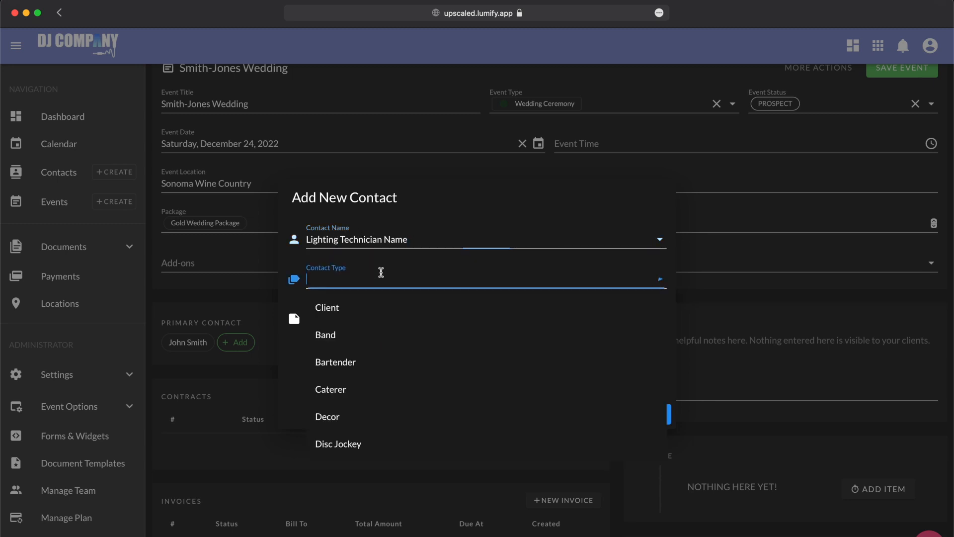
{"action": "scroll", "coordinate": [368, 373], "scroll_direction": "down", "scroll_amount": 5}
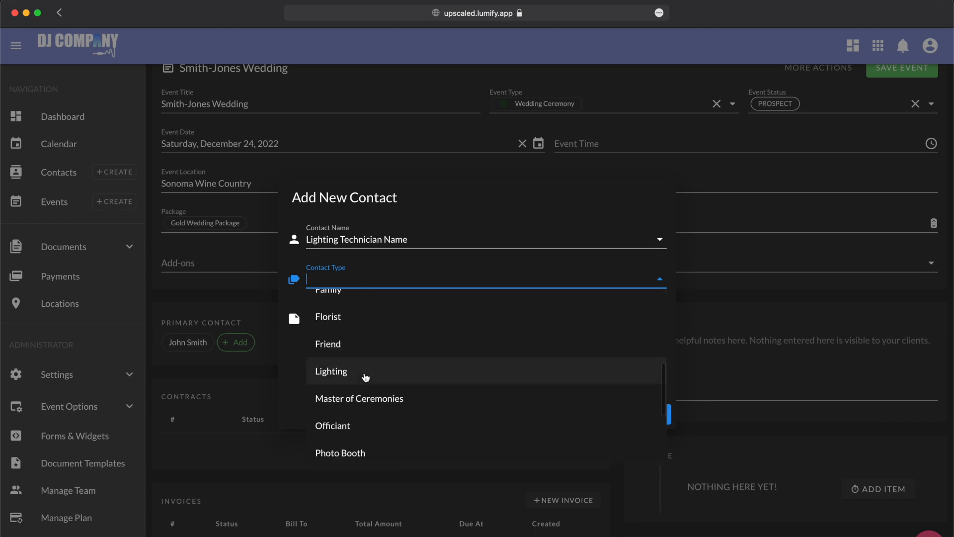
{"action": "left_click", "coordinate": [345, 357]}
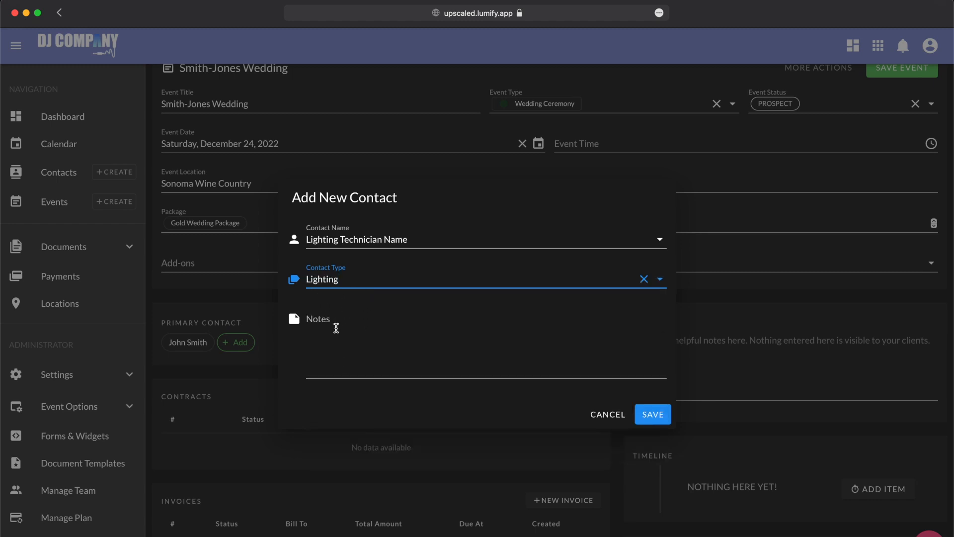
{"action": "left_click", "coordinate": [651, 421]}
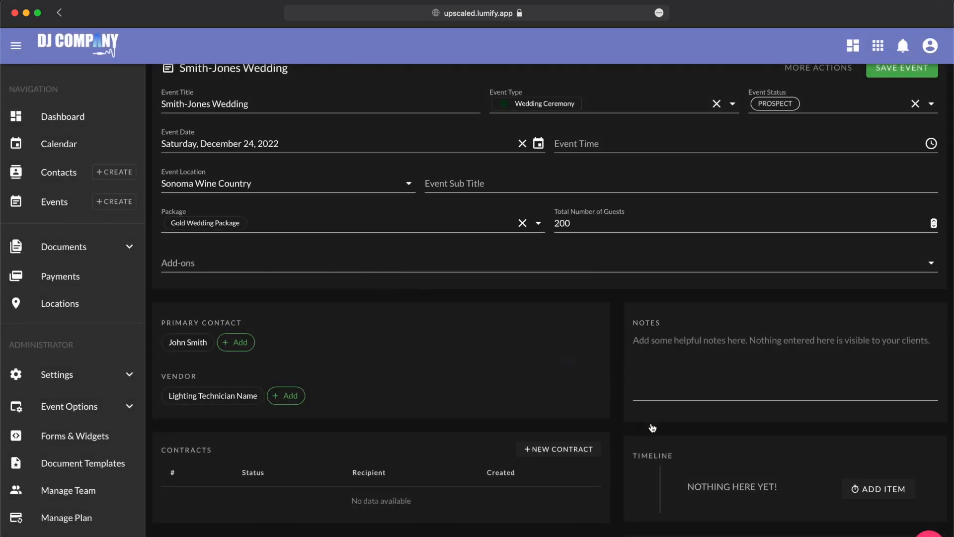
- Add Example Contact as a vendor with contact type Master of Ceremonies
{"action": "left_click", "coordinate": [286, 396]}
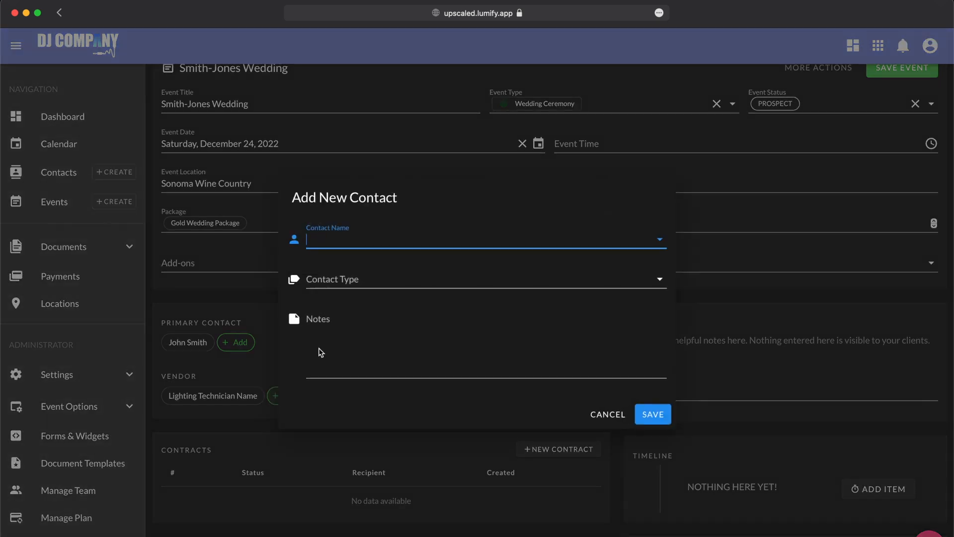
{"action": "left_click", "coordinate": [366, 240]}
{"action": "left_click", "coordinate": [376, 293]}
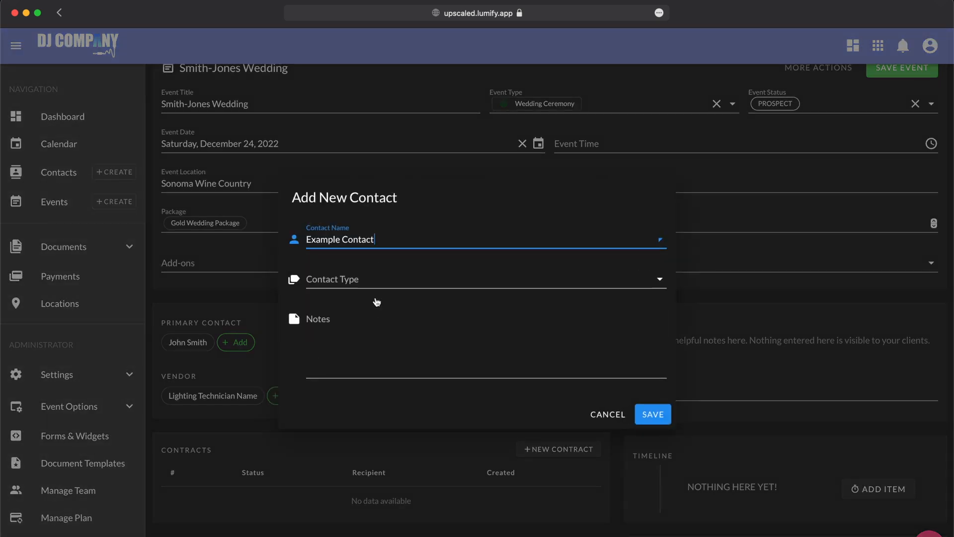
{"action": "left_click", "coordinate": [352, 280]}
{"action": "scroll", "coordinate": [354, 361], "scroll_direction": "down", "scroll_amount": 2}
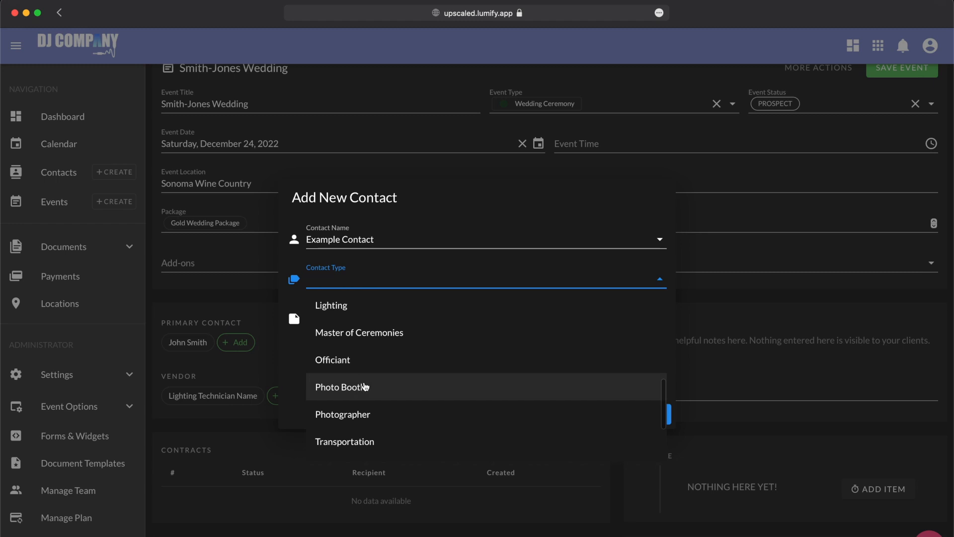
{"action": "scroll", "coordinate": [376, 394], "scroll_direction": "down", "scroll_amount": 1}
{"action": "scroll", "coordinate": [363, 409], "scroll_direction": "up", "scroll_amount": 1}
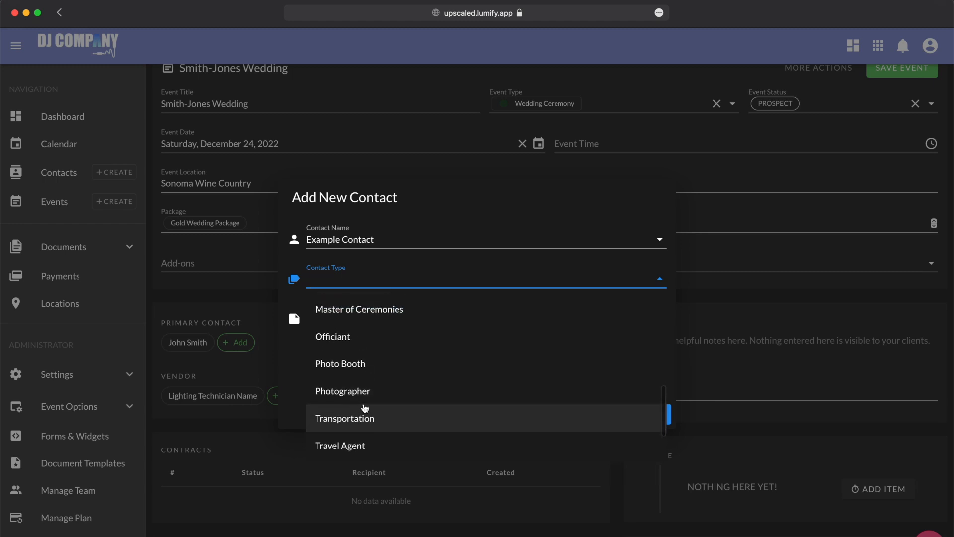
{"action": "left_click", "coordinate": [369, 332]}
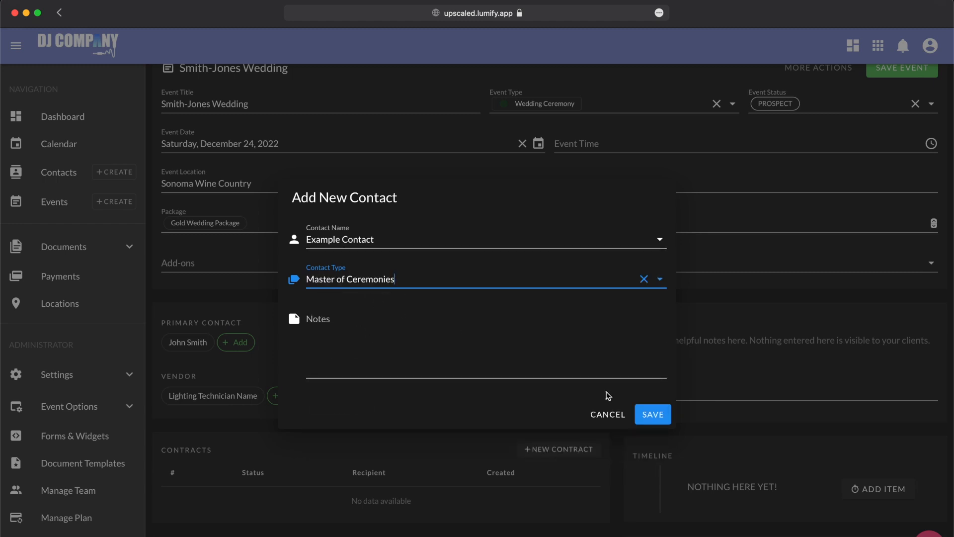
{"action": "left_click", "coordinate": [657, 420]}
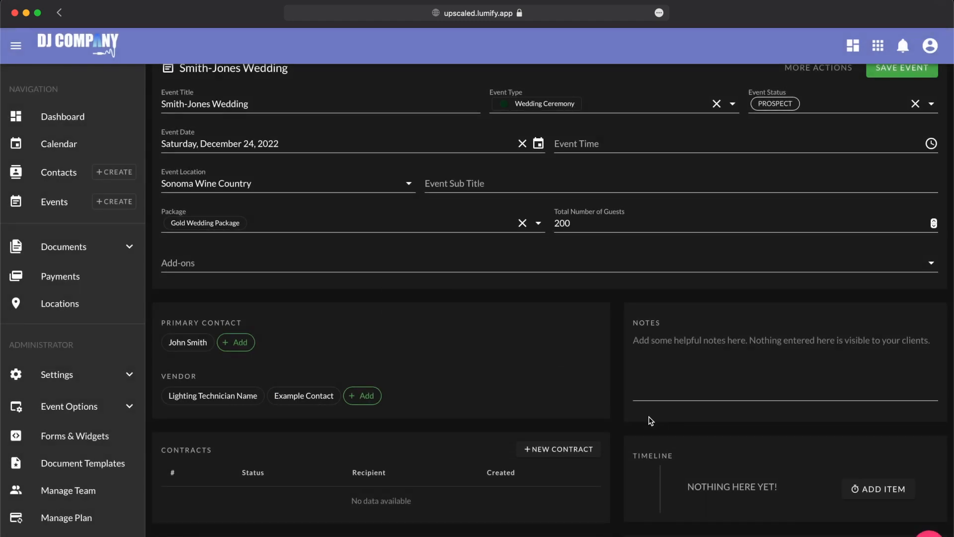
{"action": "scroll", "coordinate": [642, 417], "scroll_direction": "down", "scroll_amount": 4}
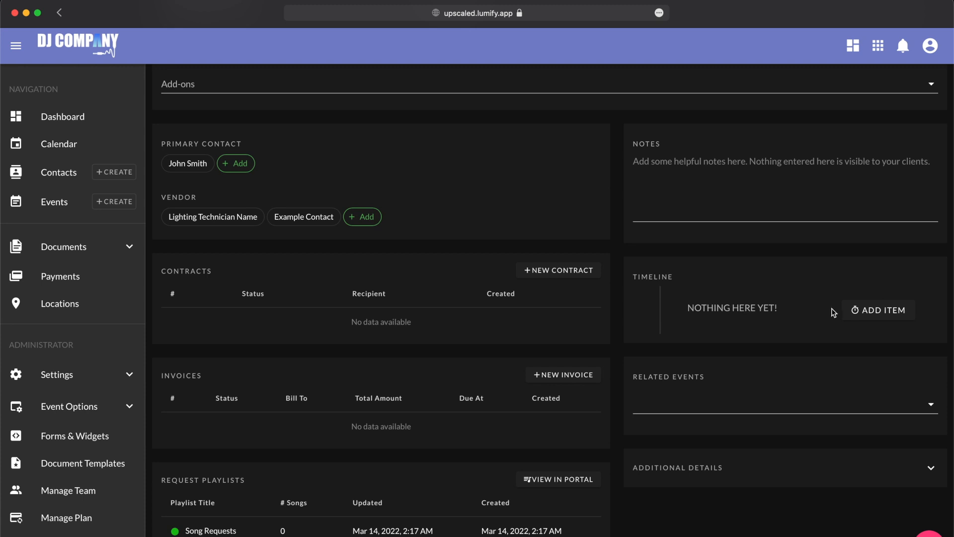
- Add an 'Event Staff Setup' timeline item at 5:00 AM
{"action": "left_click", "coordinate": [867, 313]}
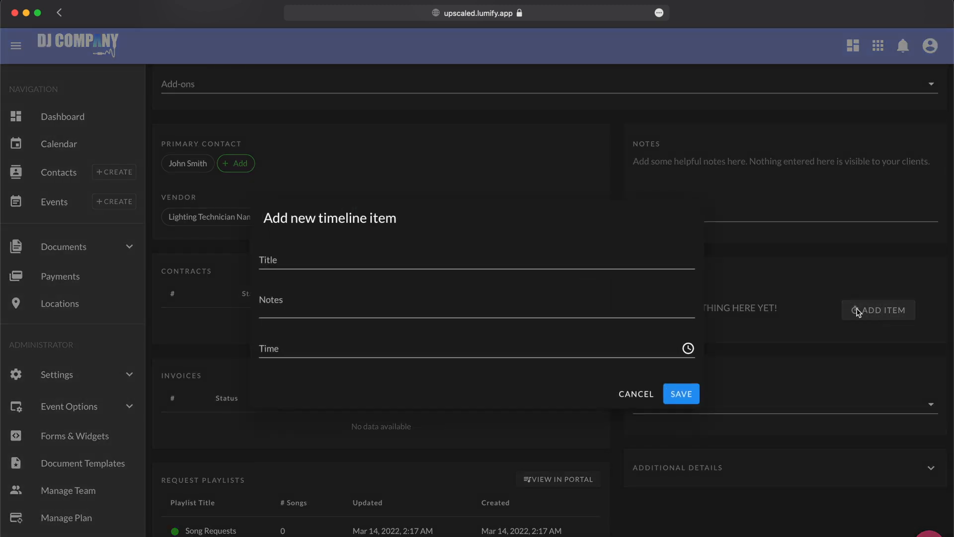
{"action": "left_click", "coordinate": [446, 265]}
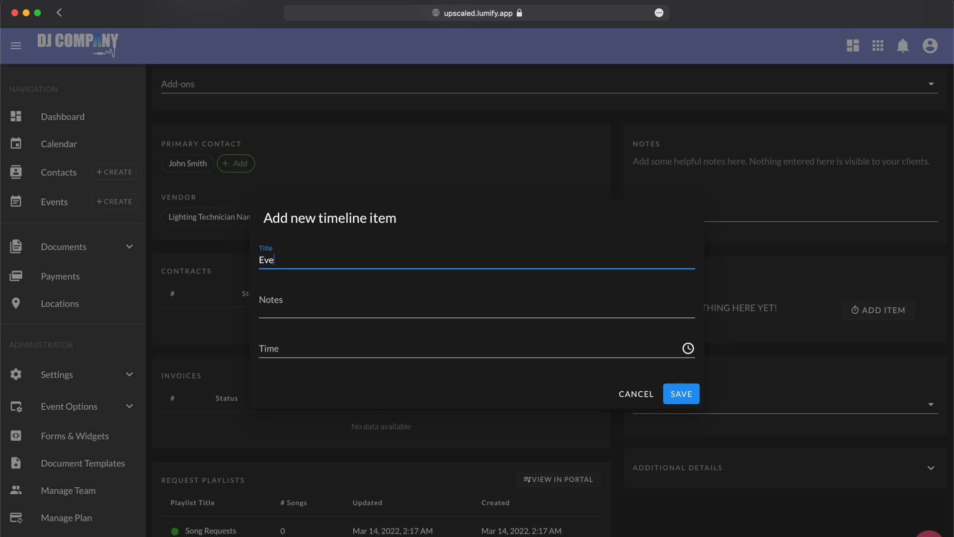
{"action": "type", "text": "taff Setup"}
{"action": "left_click", "coordinate": [385, 345]}
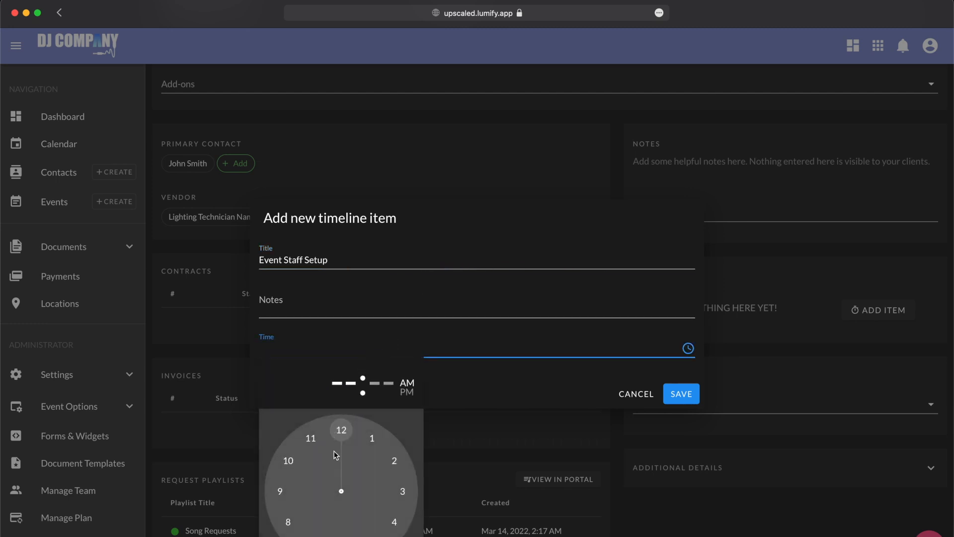
{"action": "left_click", "coordinate": [361, 524]}
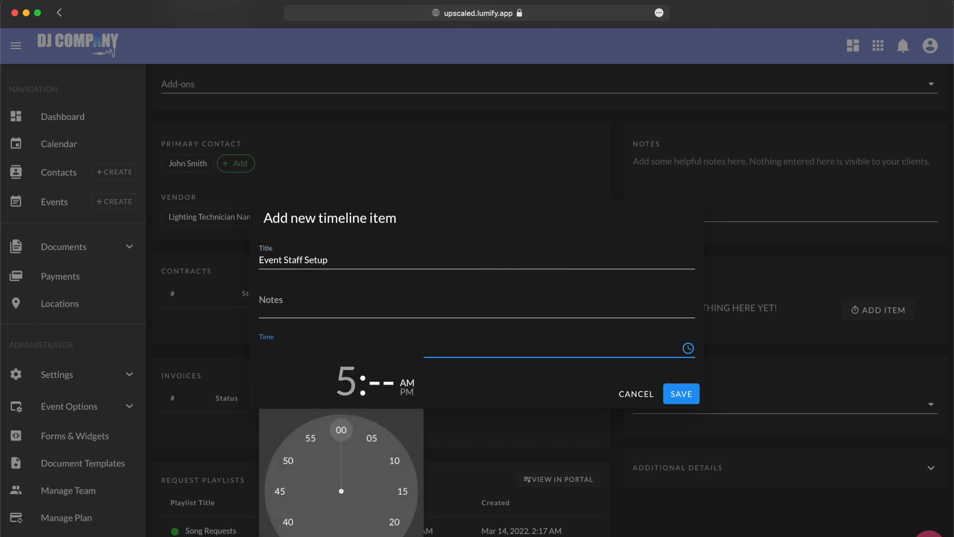
{"action": "left_click", "coordinate": [338, 430]}
{"action": "left_click", "coordinate": [673, 392]}
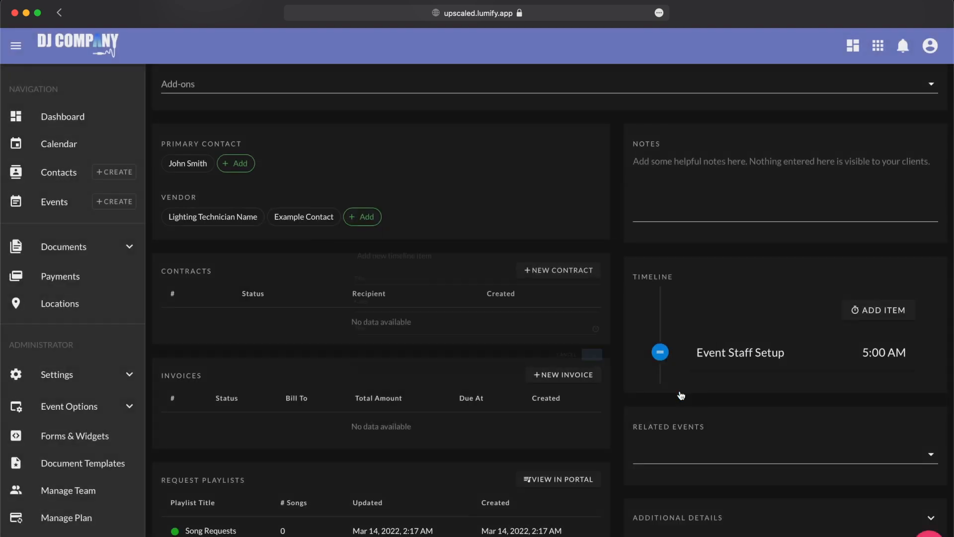
- Add a 'Family Arrives' timeline item at 5:30 AM, placed after Event Staff Setup
{"action": "left_click", "coordinate": [853, 308]}
{"action": "left_click", "coordinate": [379, 262]}
{"action": "type", "text": "Family Arrives"}
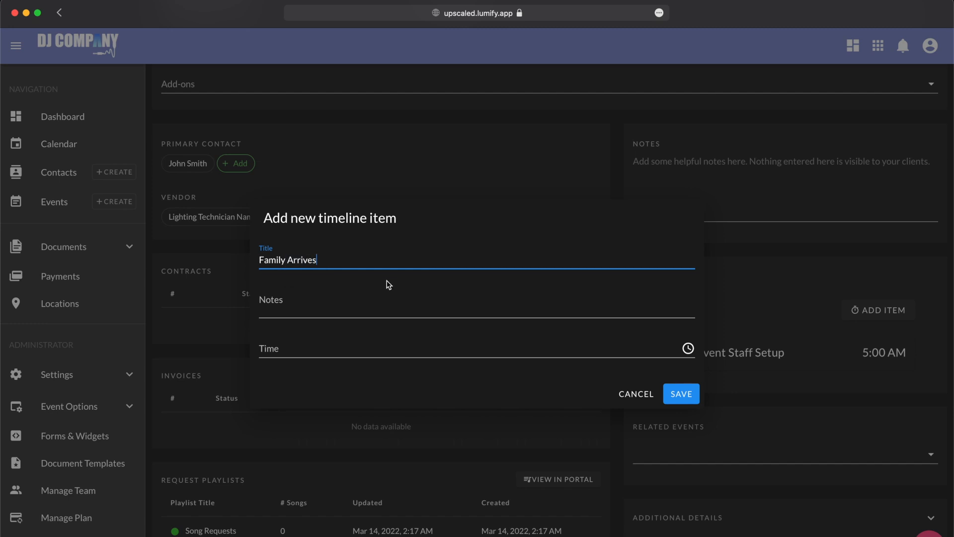
{"action": "left_click", "coordinate": [365, 348]}
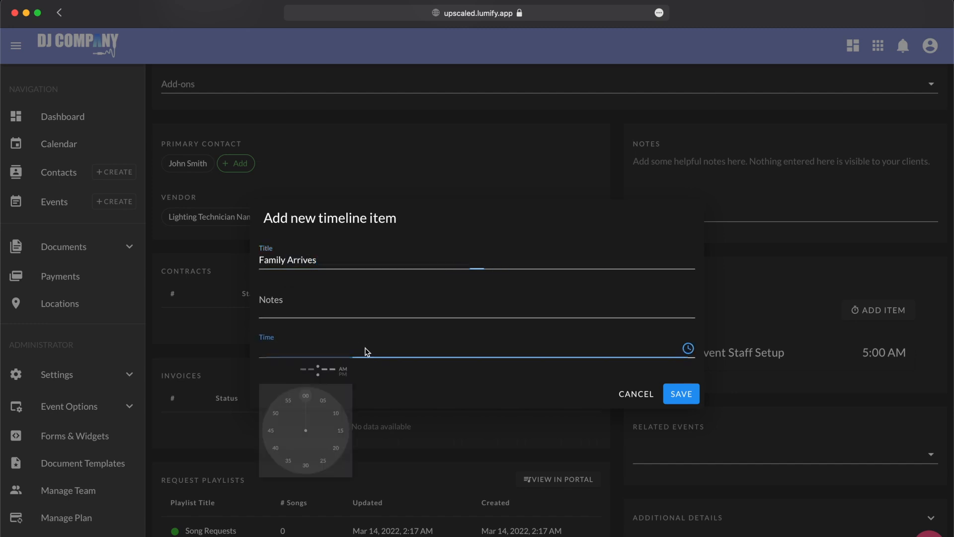
{"action": "left_click", "coordinate": [373, 437]}
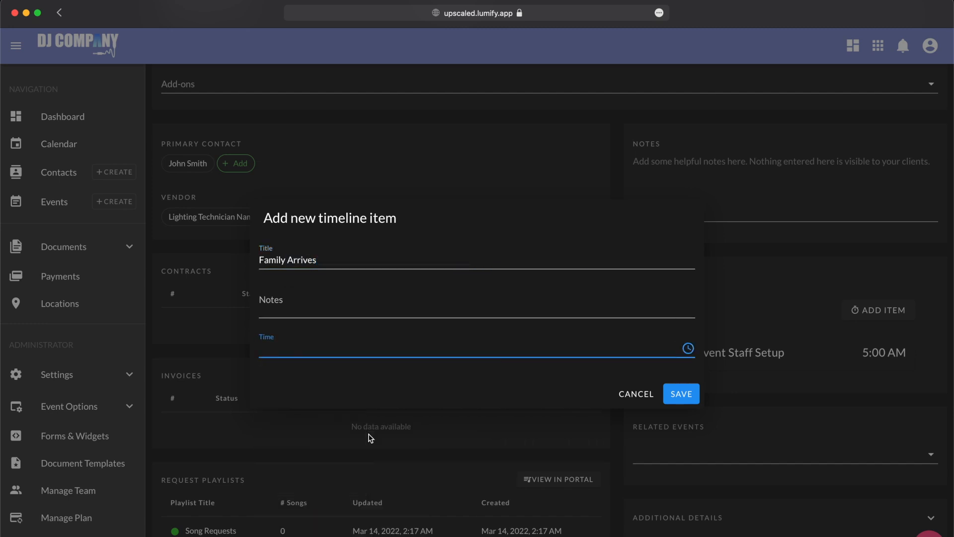
{"action": "left_click", "coordinate": [309, 354]}
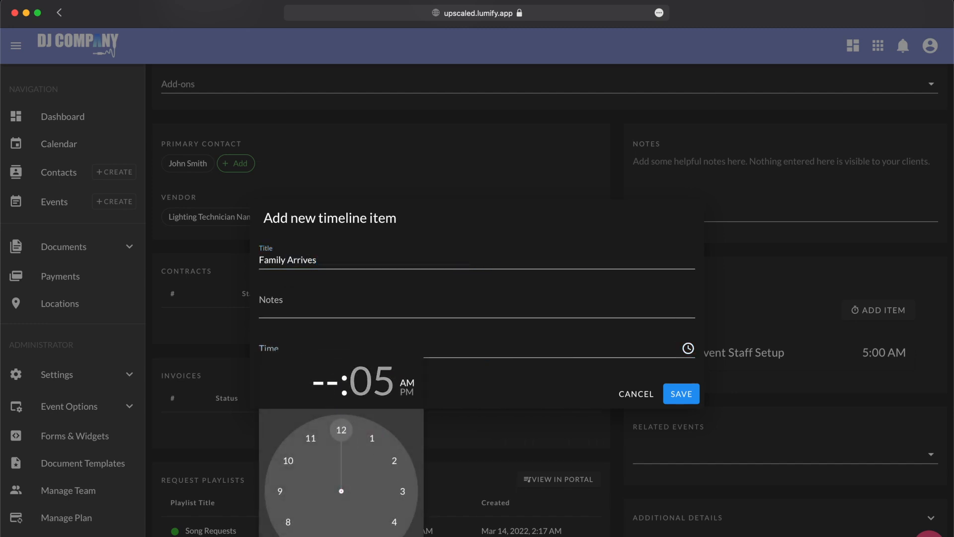
{"action": "left_click", "coordinate": [371, 532]}
{"action": "left_click", "coordinate": [341, 534]}
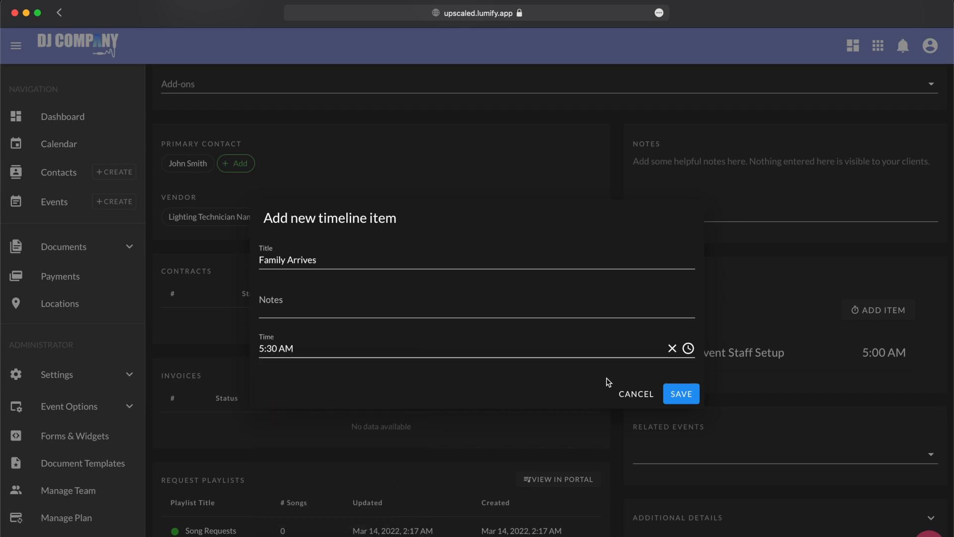
{"action": "left_click", "coordinate": [678, 393]}
{"action": "left_click_drag", "start_coordinate": [663, 352], "coordinate": [661, 401]}
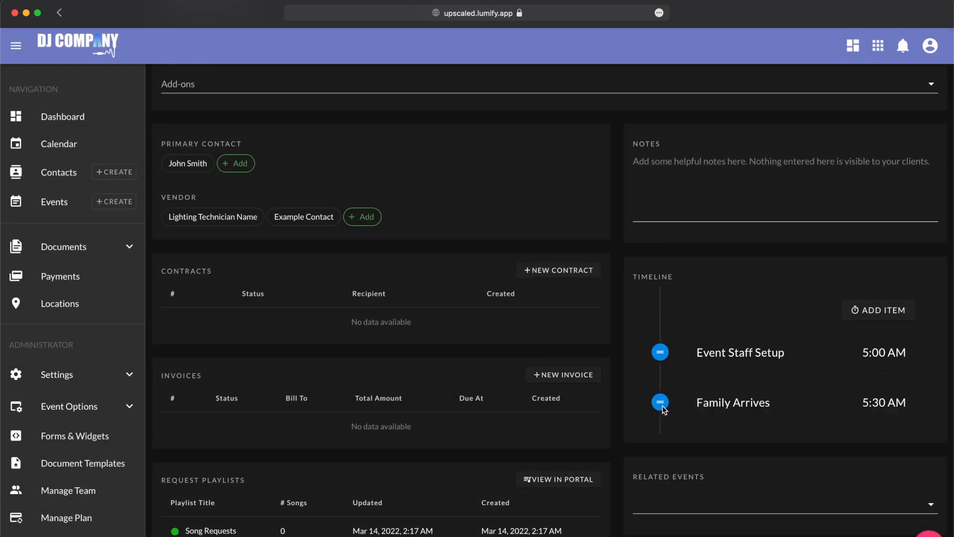
{"action": "scroll", "coordinate": [664, 409], "scroll_direction": "down", "scroll_amount": 1}
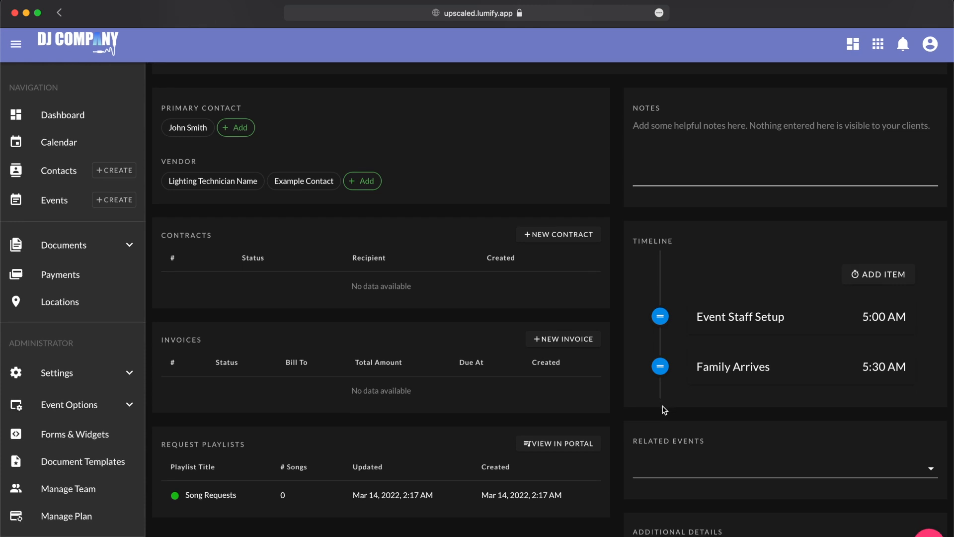
{"action": "left_click", "coordinate": [671, 467]}
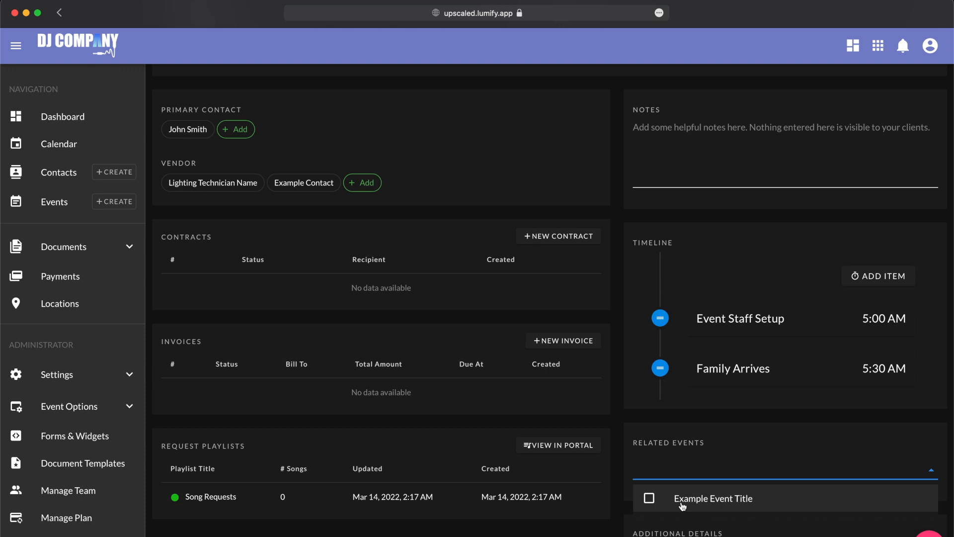
{"action": "left_click", "coordinate": [622, 371]}
{"action": "scroll", "coordinate": [624, 370], "scroll_direction": "up", "scroll_amount": 7}
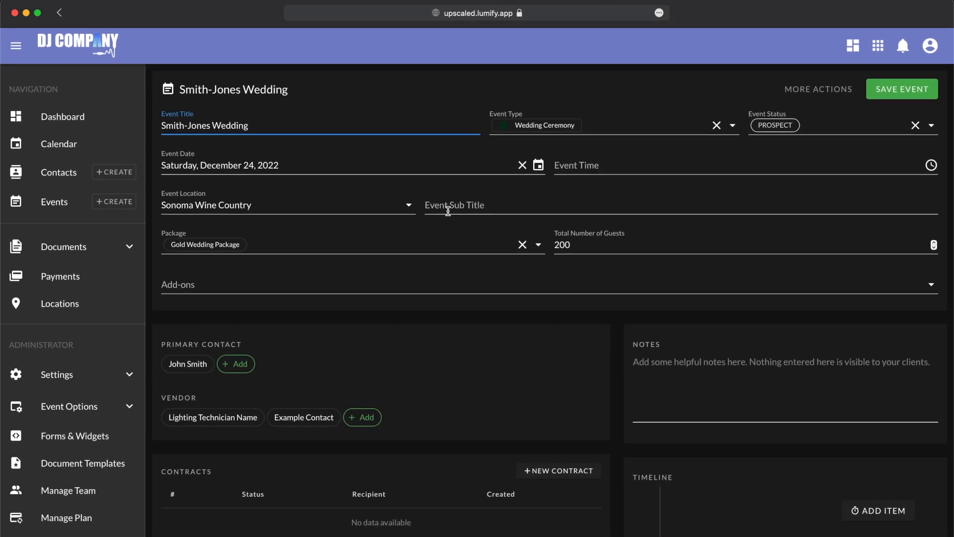
{"action": "scroll", "coordinate": [433, 206], "scroll_direction": "down", "scroll_amount": 5}
{"action": "left_click", "coordinate": [668, 495]}
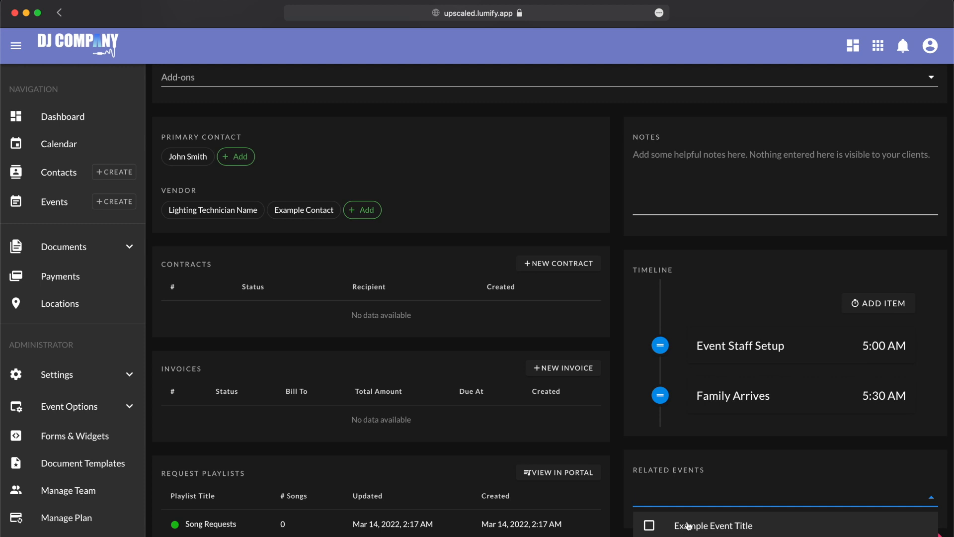
{"action": "left_click", "coordinate": [622, 436]}
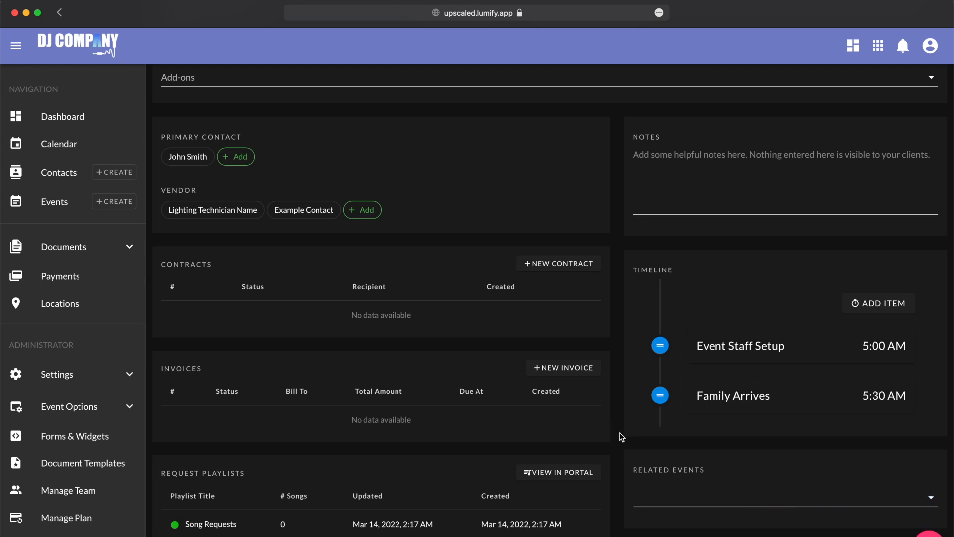
{"action": "scroll", "coordinate": [622, 437], "scroll_direction": "up", "scroll_amount": 4}
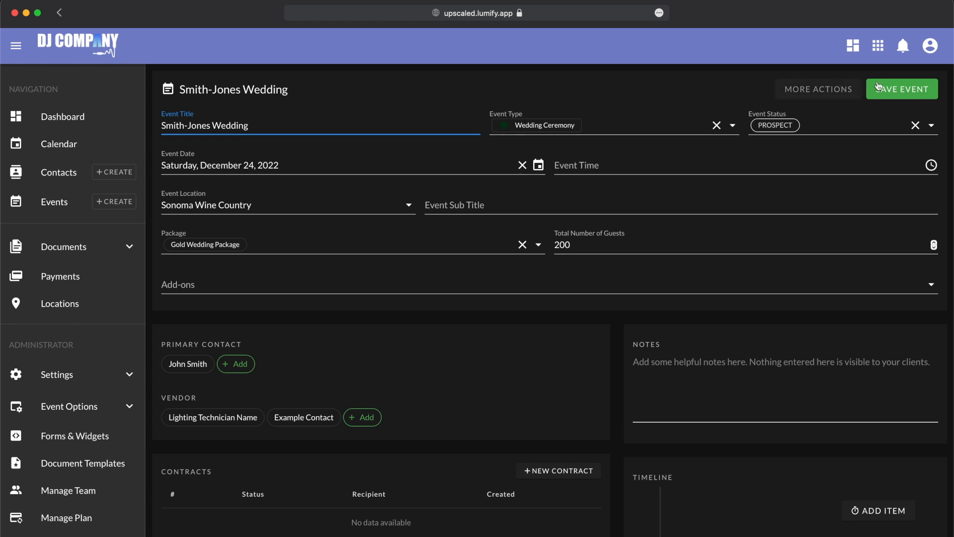
{"action": "left_click", "coordinate": [908, 93]}
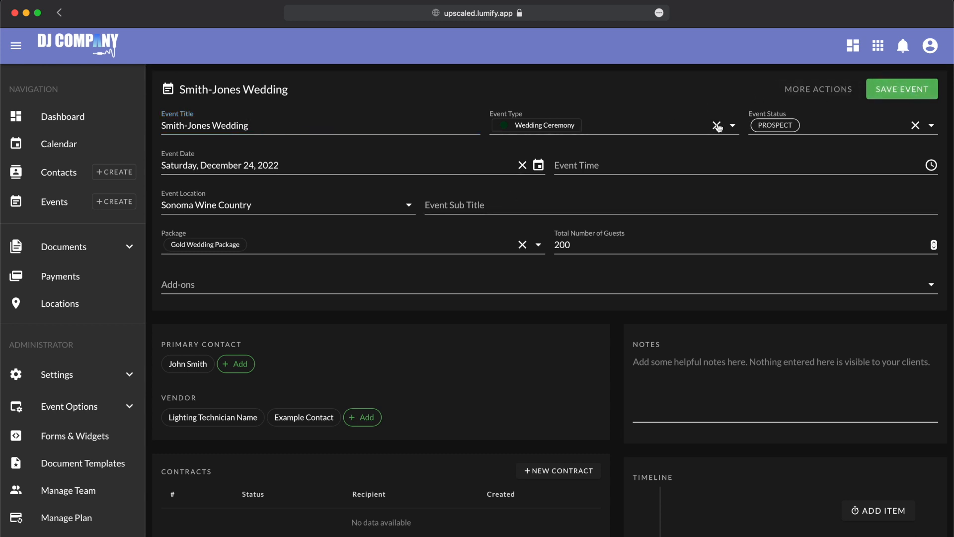
{"action": "scroll", "coordinate": [675, 237], "scroll_direction": "down", "scroll_amount": 3}
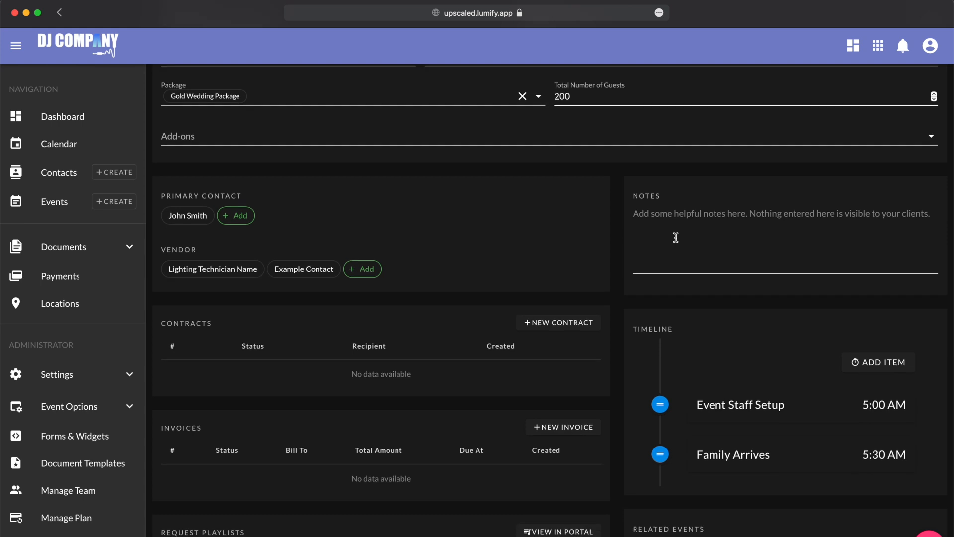
{"action": "scroll", "coordinate": [675, 237], "scroll_direction": "down", "scroll_amount": 2}
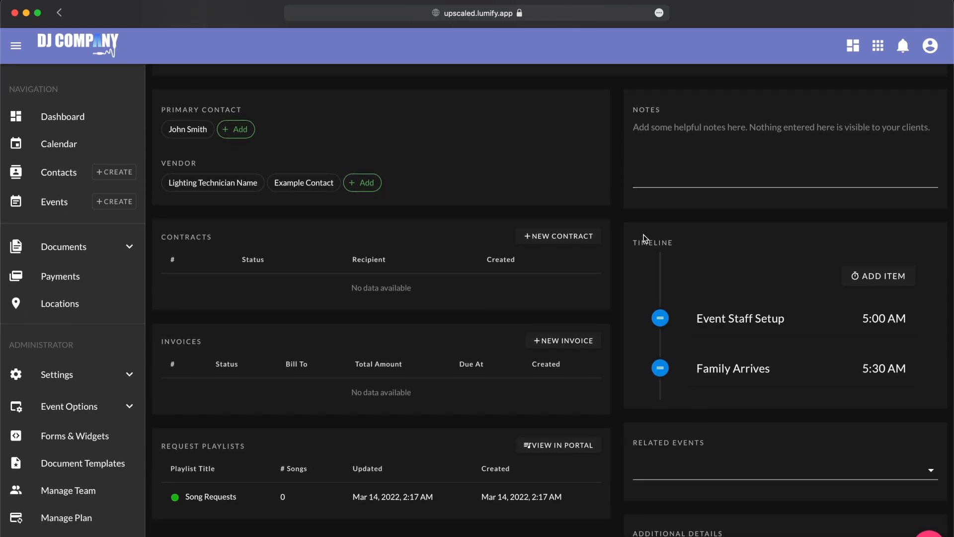
{"action": "scroll", "coordinate": [658, 465], "scroll_direction": "up", "scroll_amount": 5}
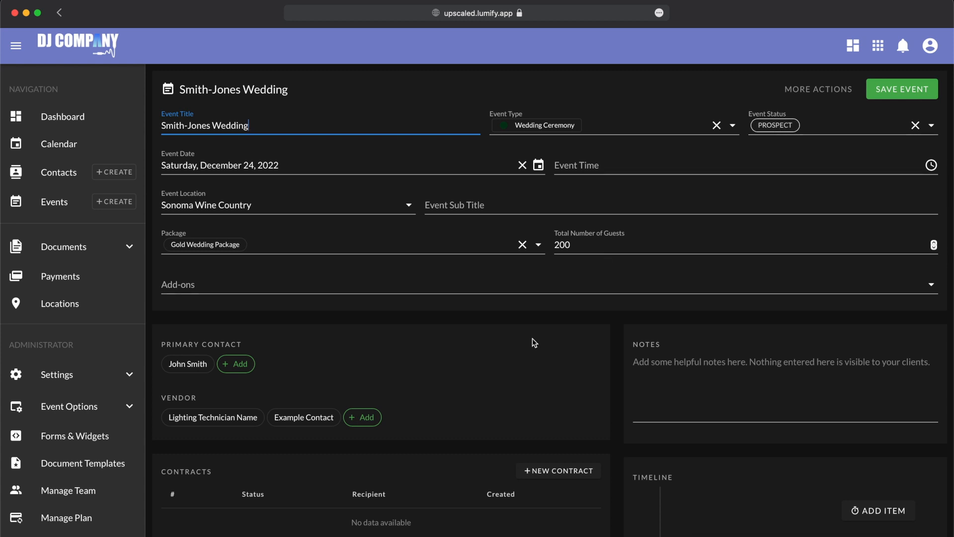
{"action": "scroll", "coordinate": [532, 340], "scroll_direction": "down", "scroll_amount": 3}
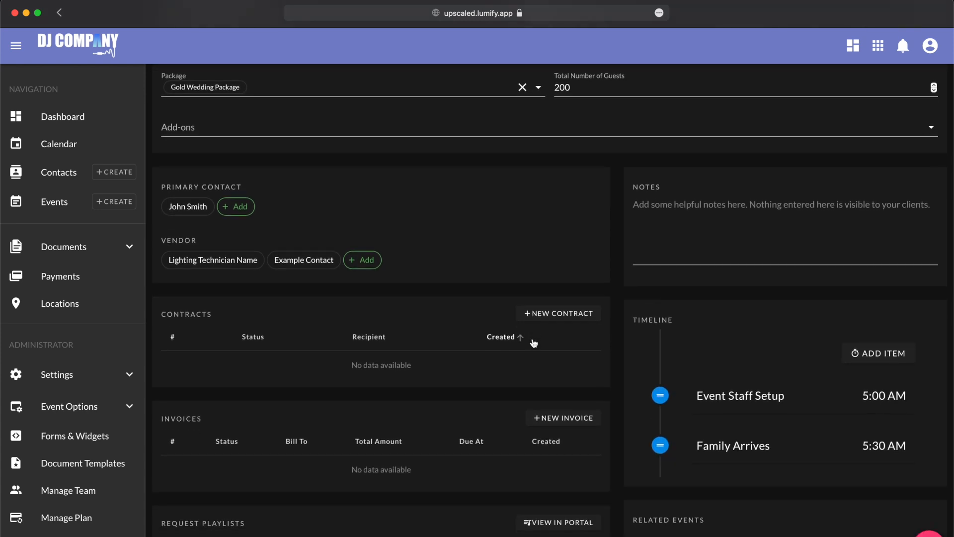
{"action": "scroll", "coordinate": [470, 356], "scroll_direction": "down", "scroll_amount": 2}
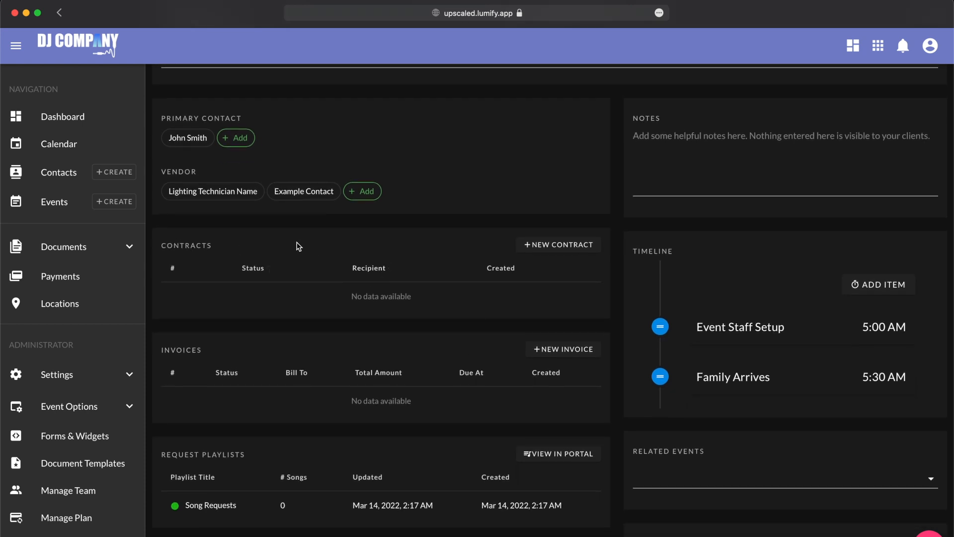
- Create draft Contract #2 with the primary contact as recipient and review its preview
{"action": "left_click", "coordinate": [557, 253]}
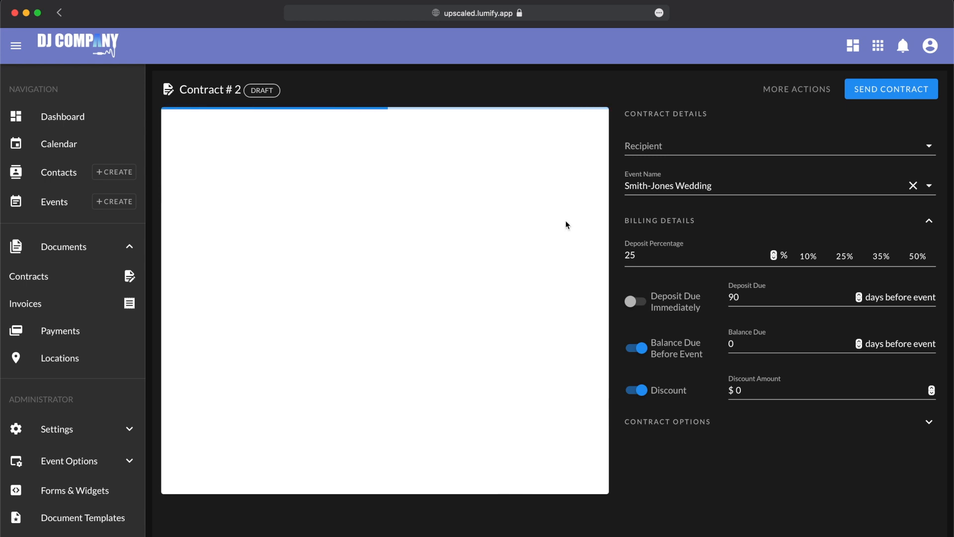
{"action": "left_click", "coordinate": [659, 144]}
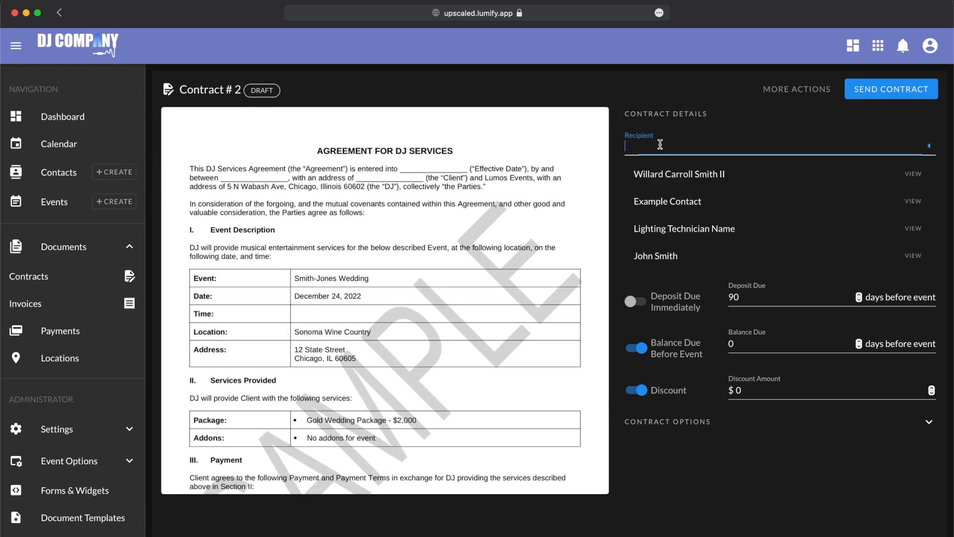
{"action": "left_click", "coordinate": [658, 264]}
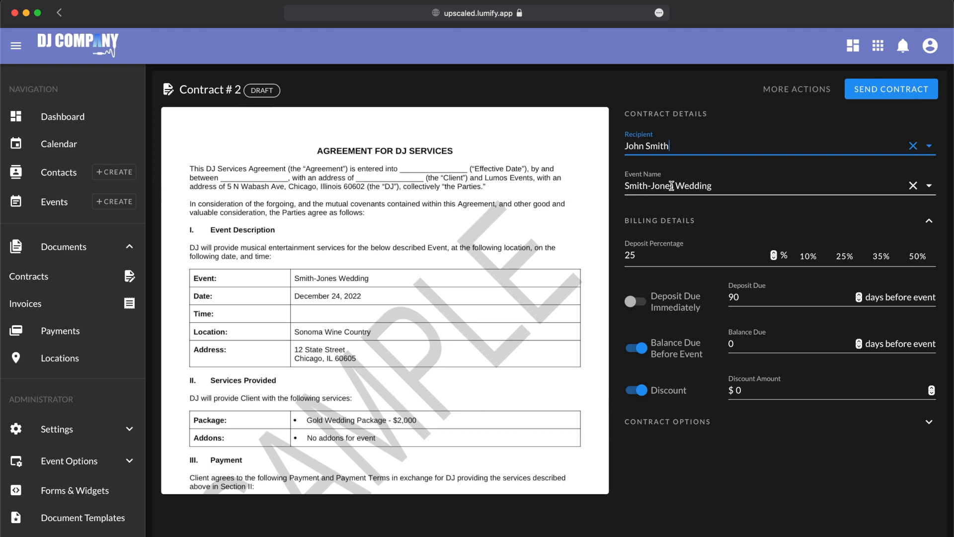
{"action": "scroll", "coordinate": [386, 284], "scroll_direction": "down", "scroll_amount": 3}
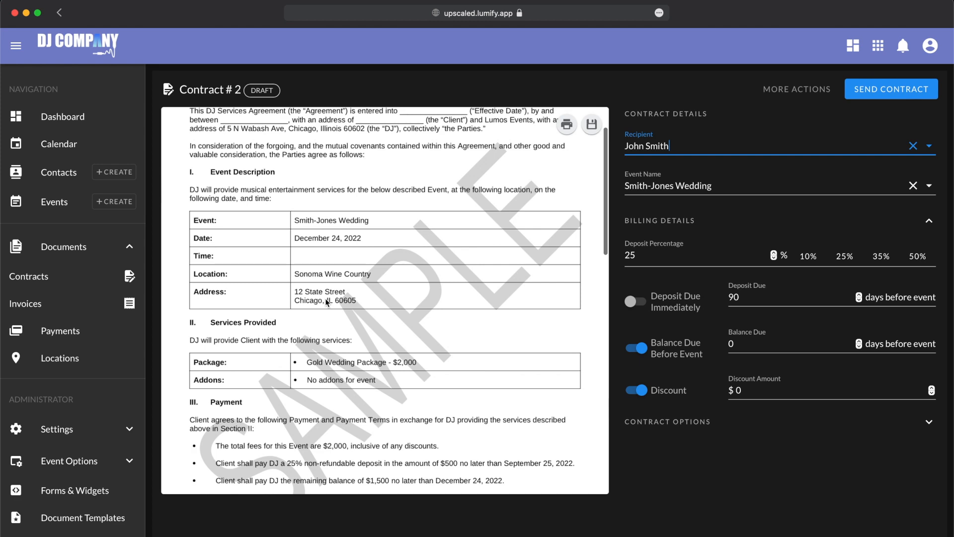
{"action": "scroll", "coordinate": [326, 301], "scroll_direction": "down", "scroll_amount": 6}
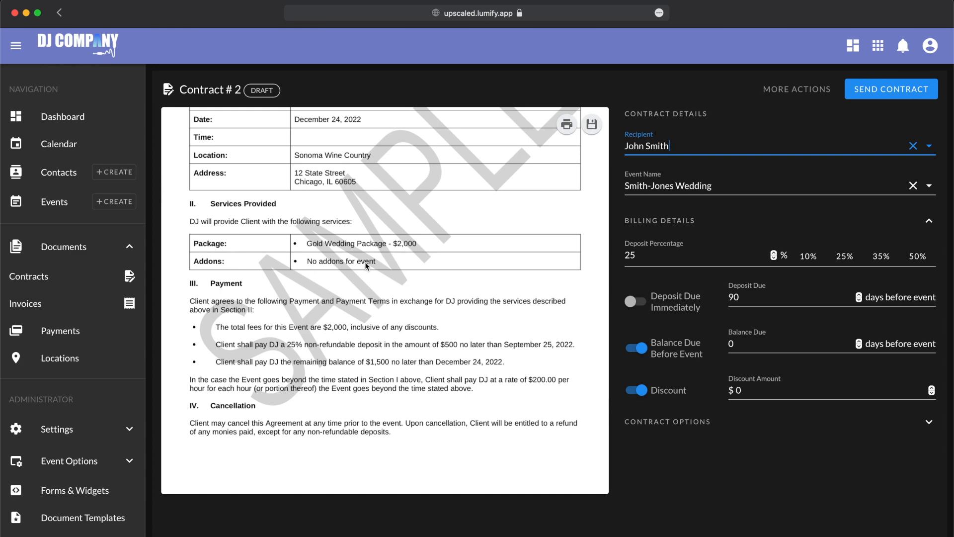
{"action": "scroll", "coordinate": [309, 253], "scroll_direction": "left", "scroll_amount": 5}
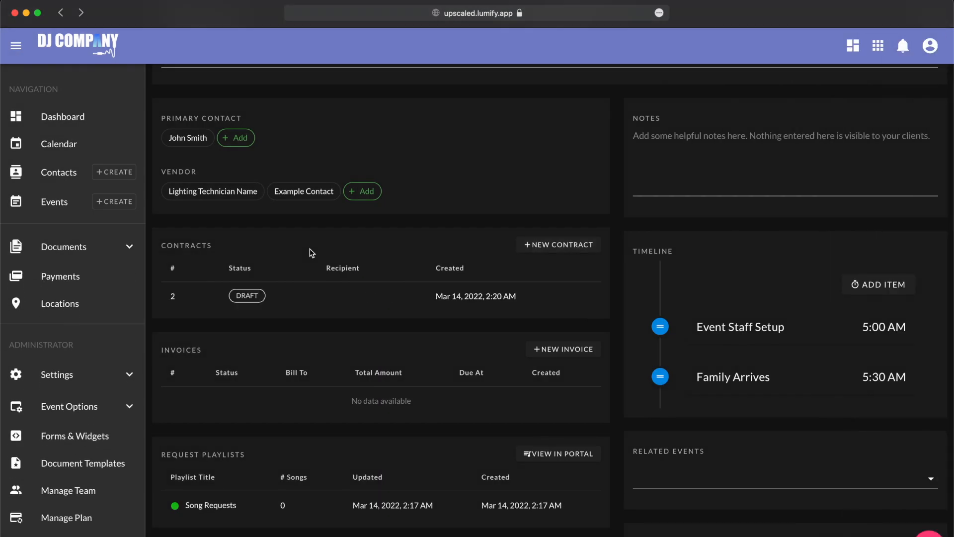
- Tick the Photobooth Addon and save the event so the contract lists it at $325
{"action": "scroll", "coordinate": [309, 253], "scroll_direction": "up", "scroll_amount": 1}
{"action": "scroll", "coordinate": [309, 248], "scroll_direction": "up", "scroll_amount": 4}
{"action": "left_click", "coordinate": [309, 248]}
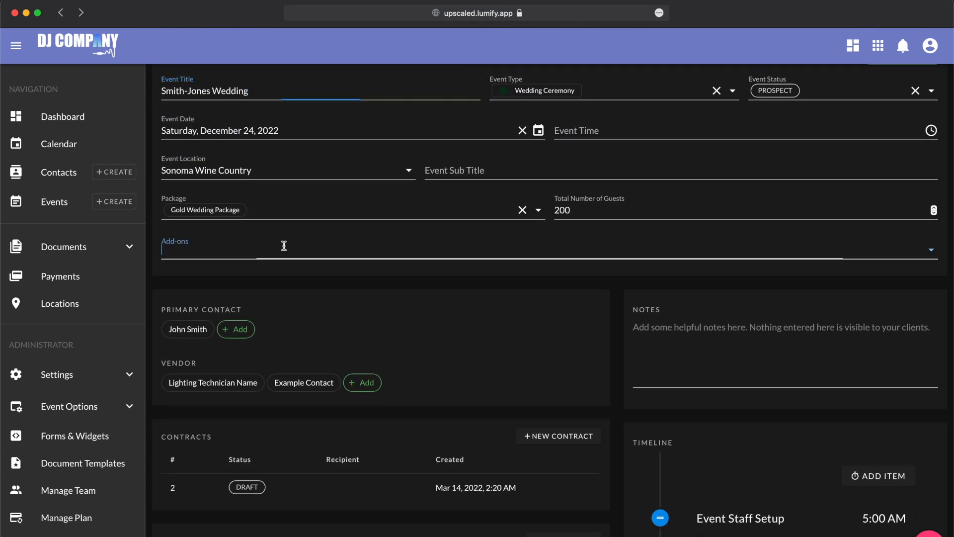
{"action": "left_click", "coordinate": [249, 282]}
{"action": "scroll", "coordinate": [430, 206], "scroll_direction": "up", "scroll_amount": 1}
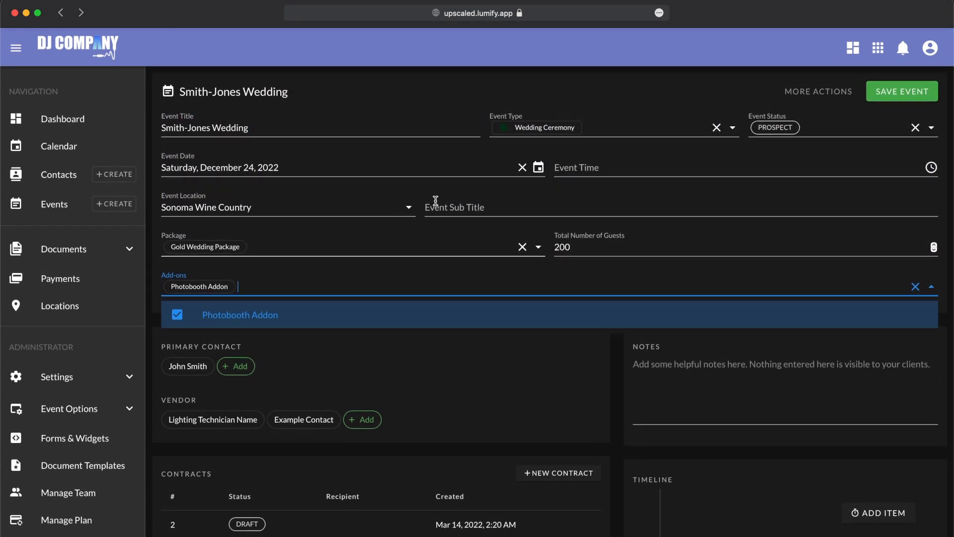
{"action": "left_click", "coordinate": [908, 102]}
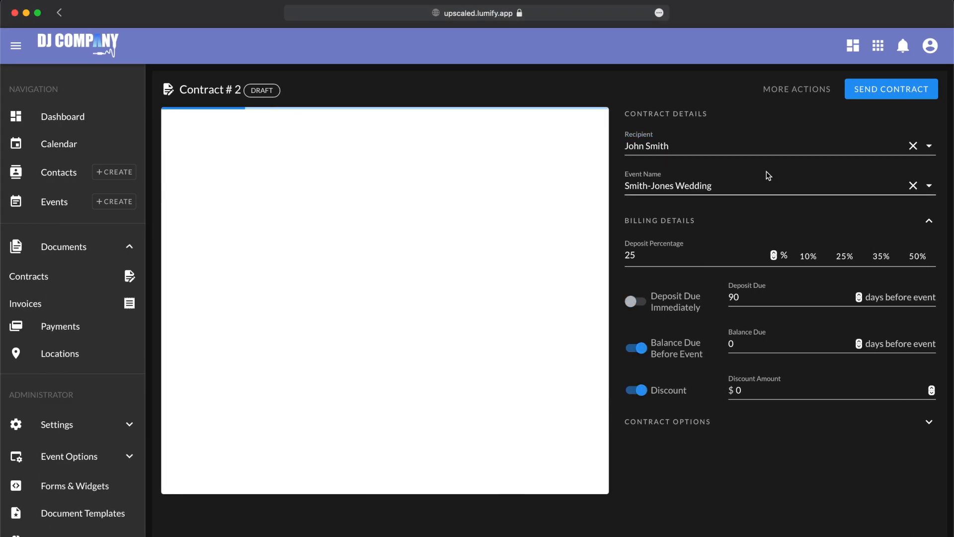
{"action": "scroll", "coordinate": [368, 350], "scroll_direction": "down", "scroll_amount": 3}
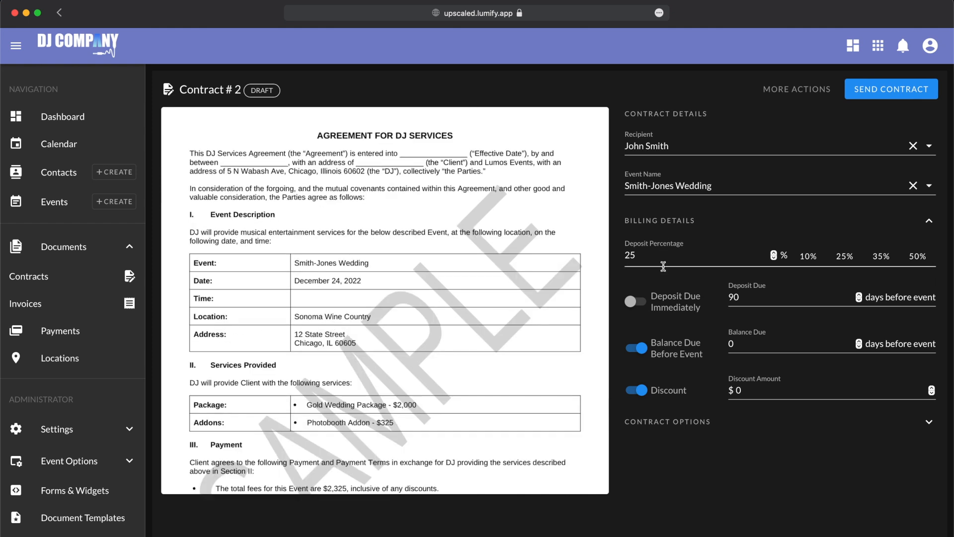
{"action": "scroll", "coordinate": [553, 326], "scroll_direction": "down", "scroll_amount": 5}
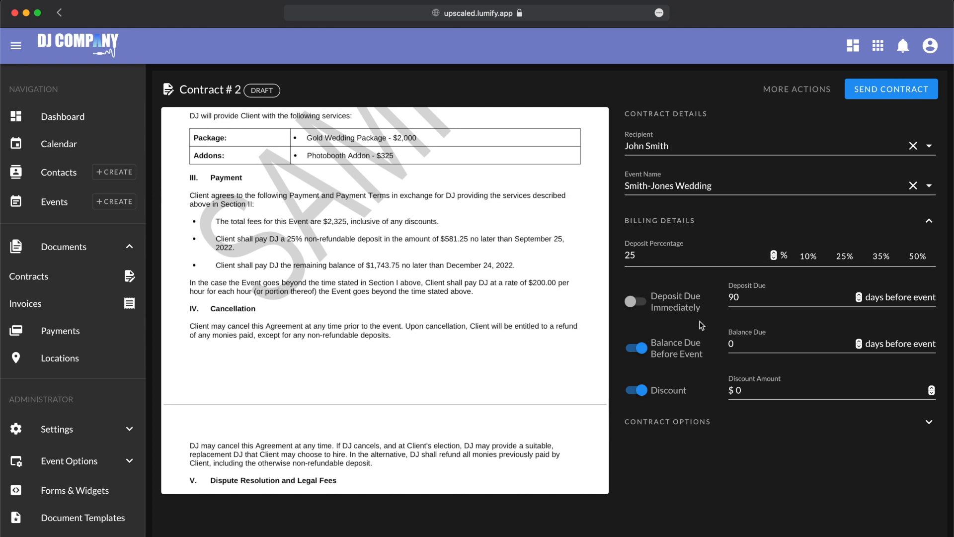
{"action": "scroll", "coordinate": [417, 217], "scroll_direction": "up", "scroll_amount": 2}
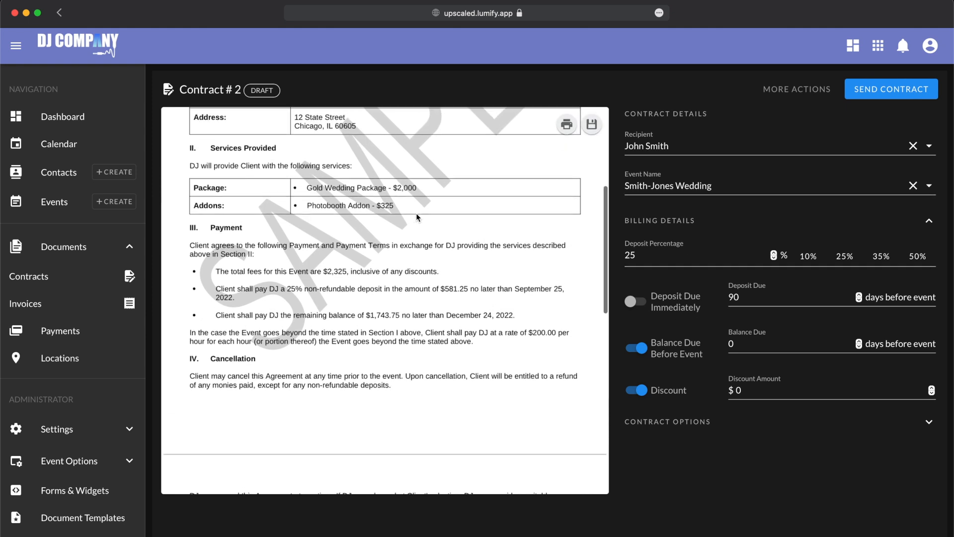
{"action": "scroll", "coordinate": [417, 217], "scroll_direction": "up", "scroll_amount": 1}
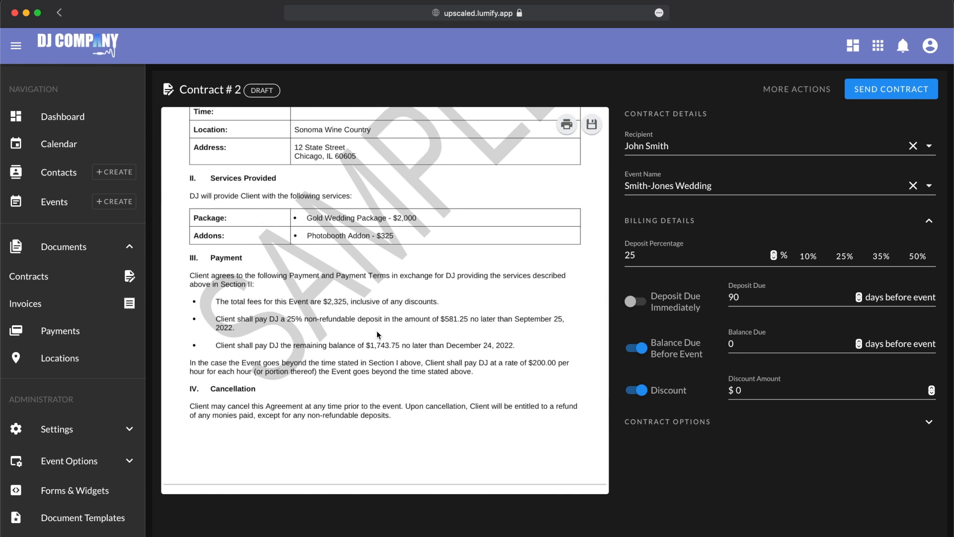
- Change the deposit percentage from 25 to 50, making the deposit $1,162.50
{"action": "left_click", "coordinate": [664, 255]}
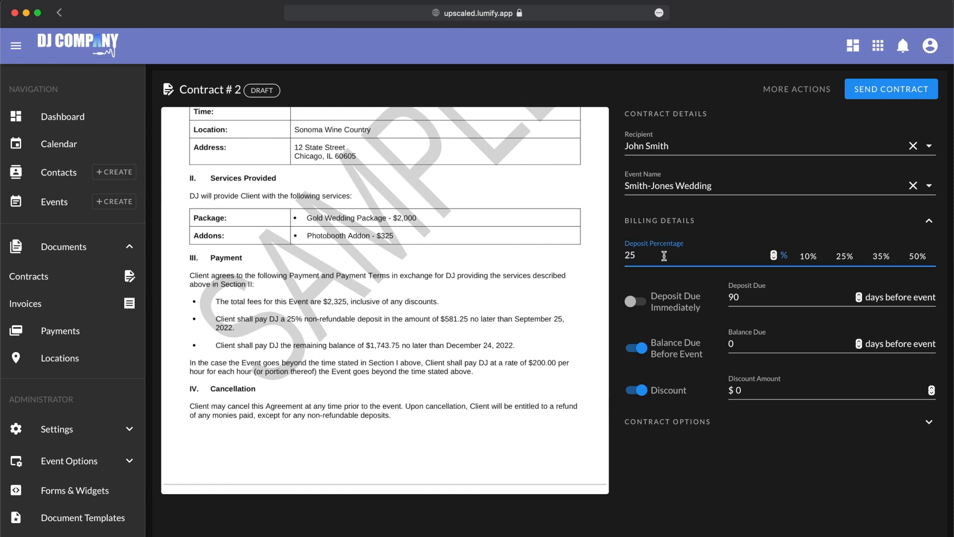
{"action": "left_click_drag", "start_coordinate": [664, 255], "coordinate": [599, 256]}
{"action": "type", "text": "50"}
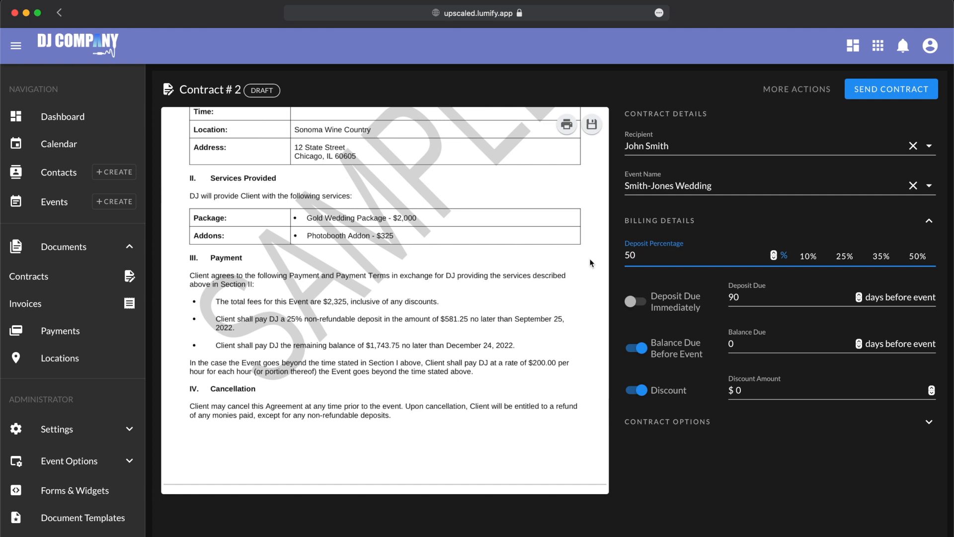
{"action": "left_click", "coordinate": [671, 448]}
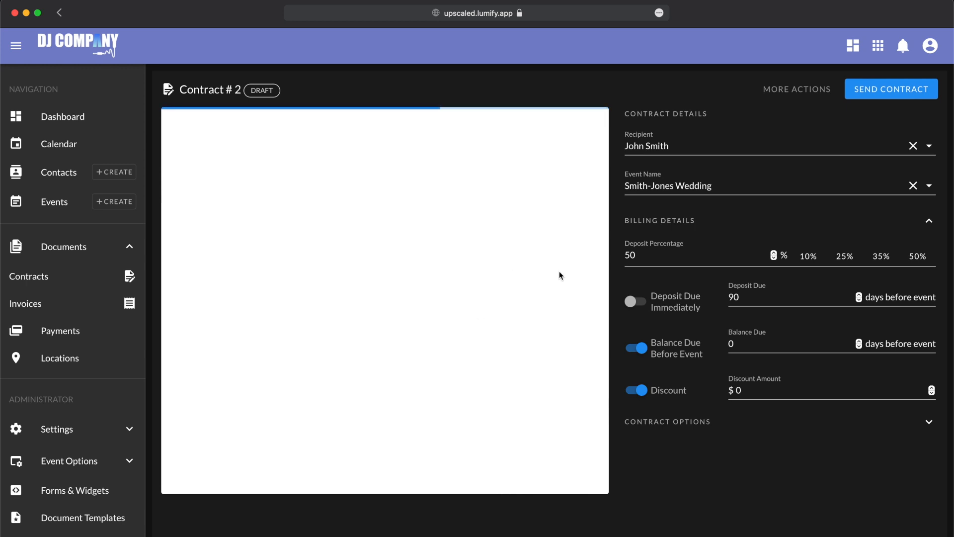
{"action": "scroll", "coordinate": [461, 369], "scroll_direction": "down", "scroll_amount": 6}
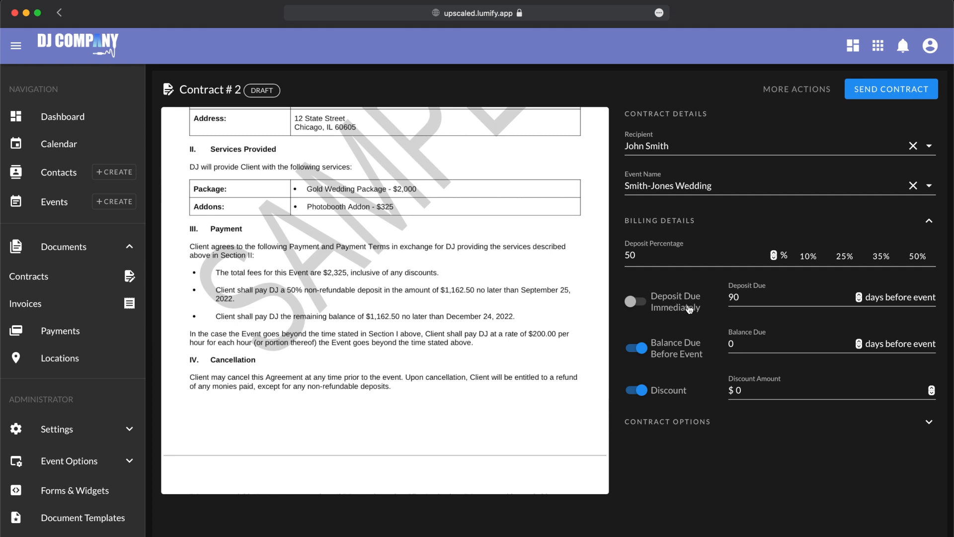
- Set the deposit due 90 days before the event, after trying immediate and 30 days
{"action": "left_click", "coordinate": [690, 309]}
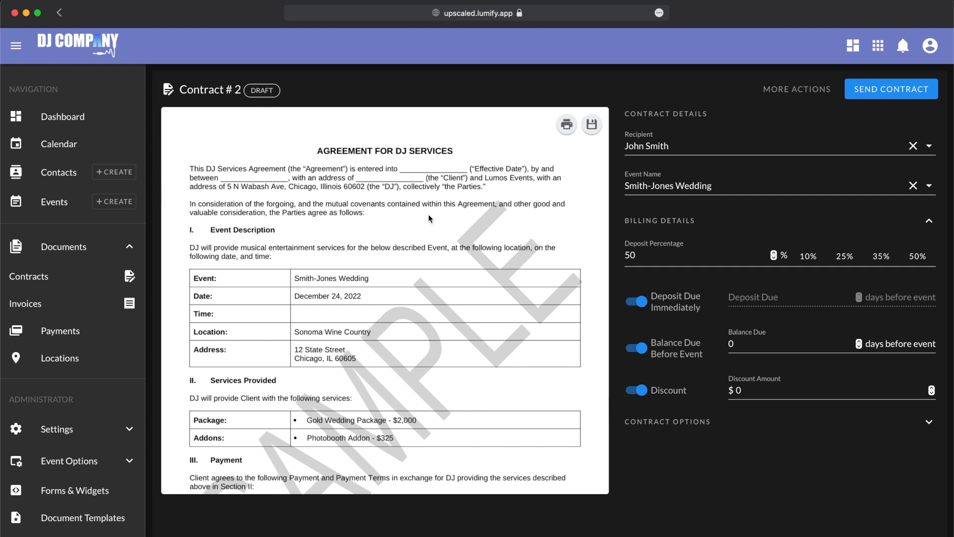
{"action": "scroll", "coordinate": [404, 294], "scroll_direction": "down", "scroll_amount": 5}
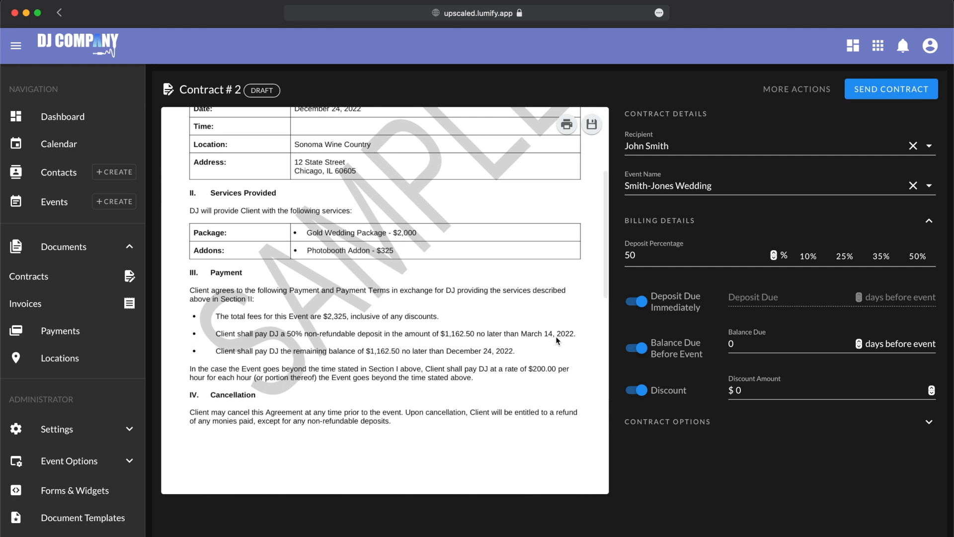
{"action": "left_click", "coordinate": [636, 301]}
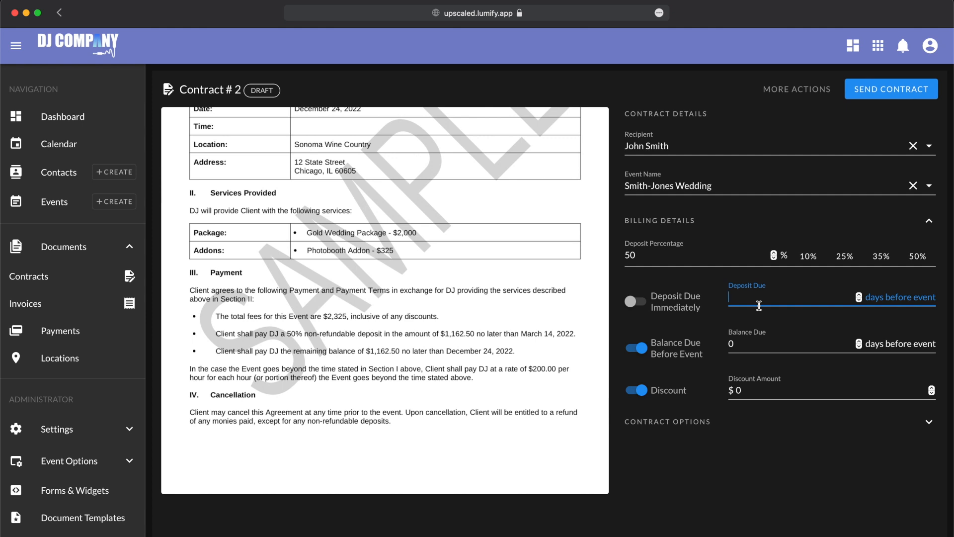
{"action": "type", "text": "30"}
{"action": "left_click", "coordinate": [721, 497]}
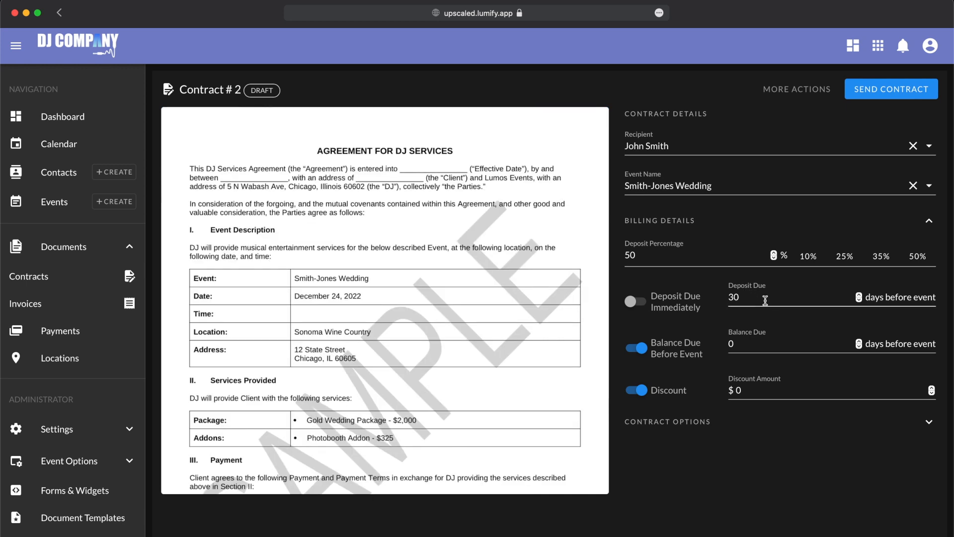
{"action": "scroll", "coordinate": [470, 343], "scroll_direction": "down", "scroll_amount": 10}
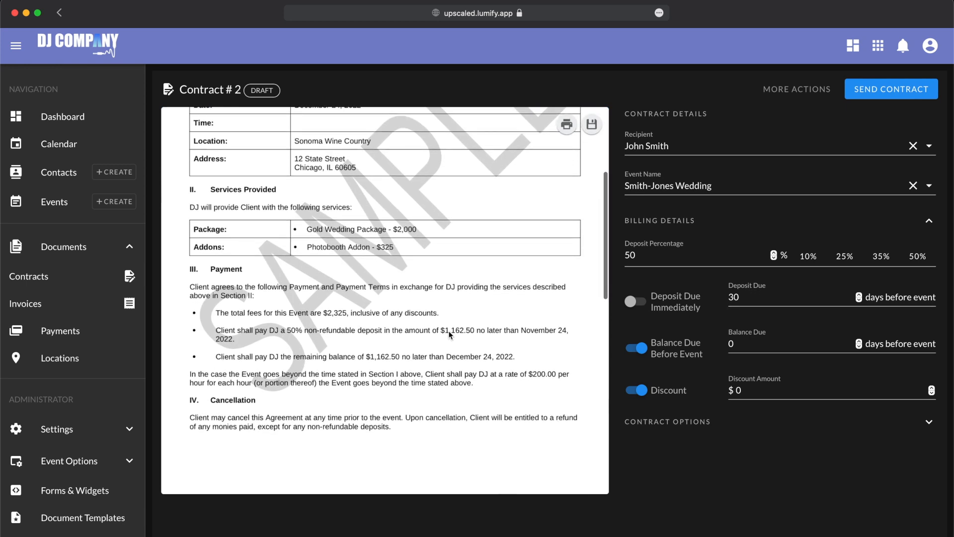
{"action": "left_click_drag", "start_coordinate": [765, 297], "coordinate": [669, 294]}
{"action": "type", "text": "90"}
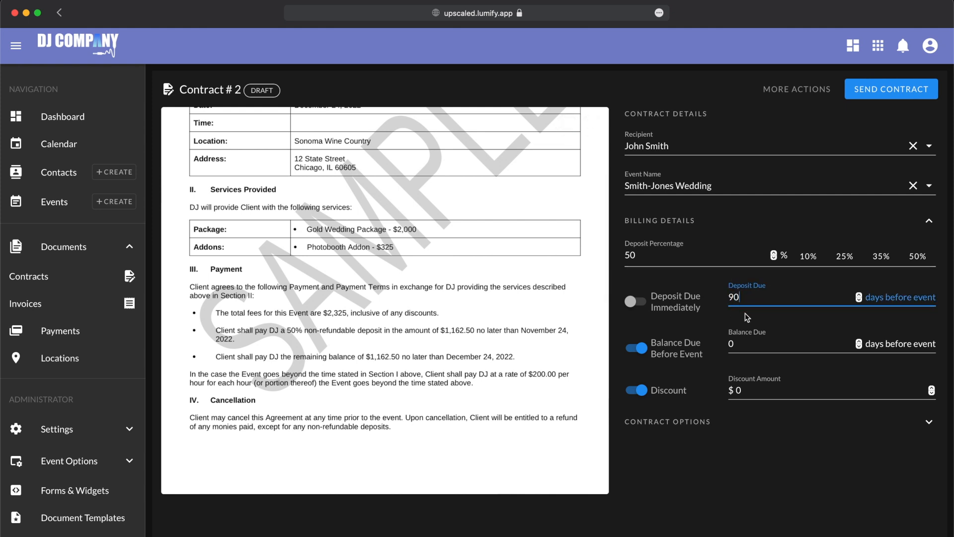
{"action": "left_click", "coordinate": [702, 455]}
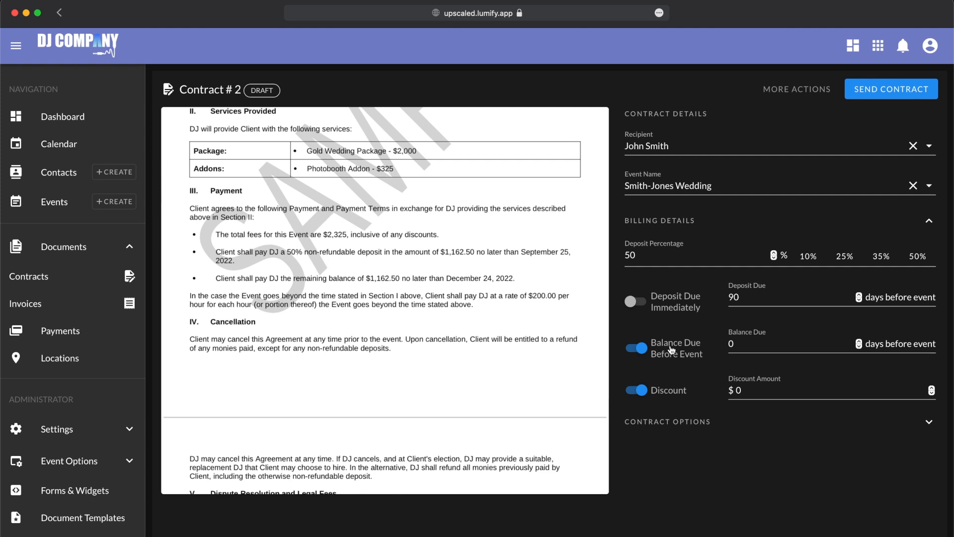
- Set the balance due to 14 days before the event, December 10, 2022, and review the preview
{"action": "double_click", "coordinate": [742, 343]}
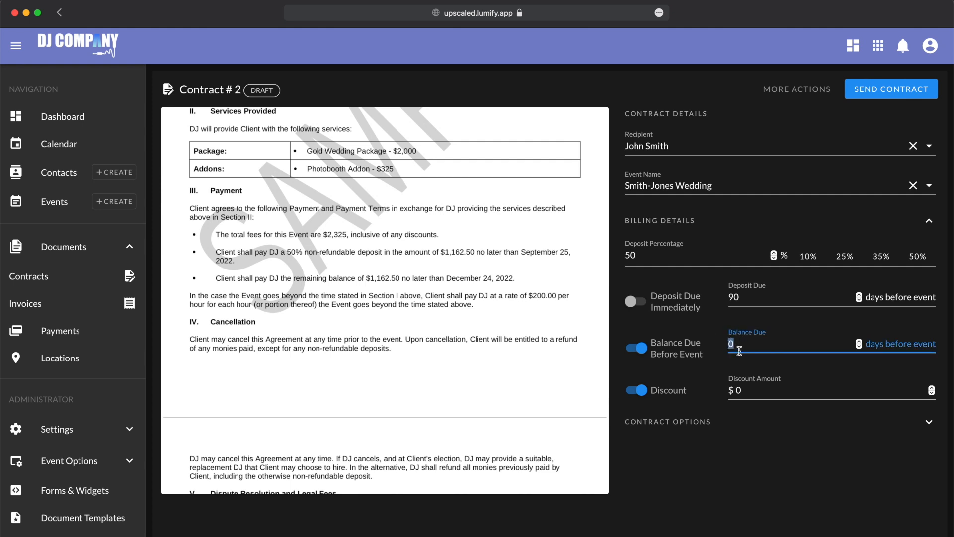
{"action": "type", "text": "7"}
{"action": "left_click", "coordinate": [711, 463]}
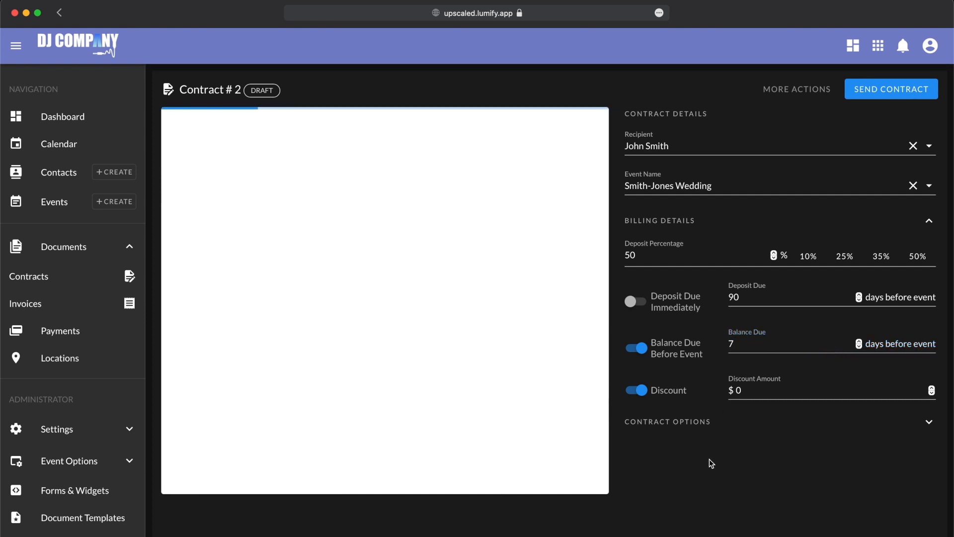
{"action": "left_click", "coordinate": [737, 345]}
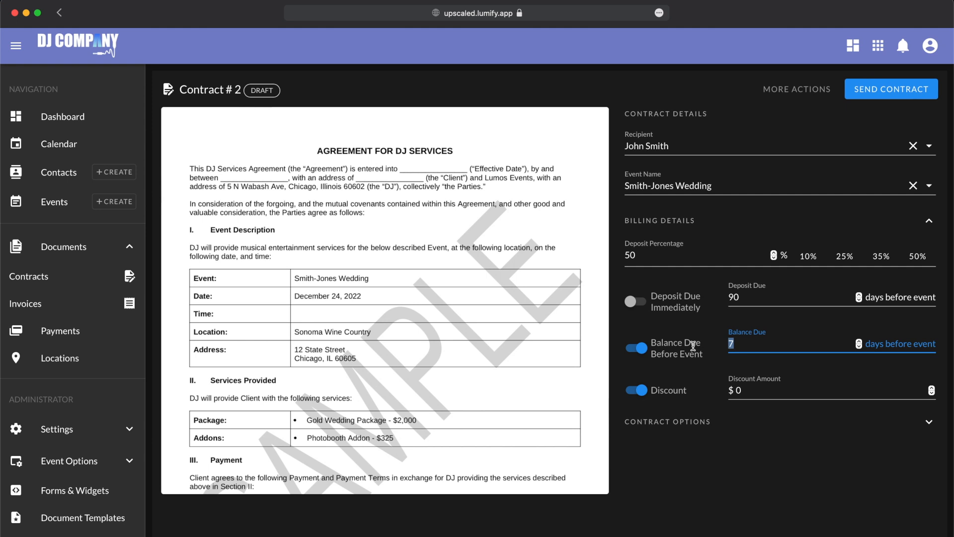
{"action": "type", "text": "14"}
{"action": "left_click", "coordinate": [738, 492]}
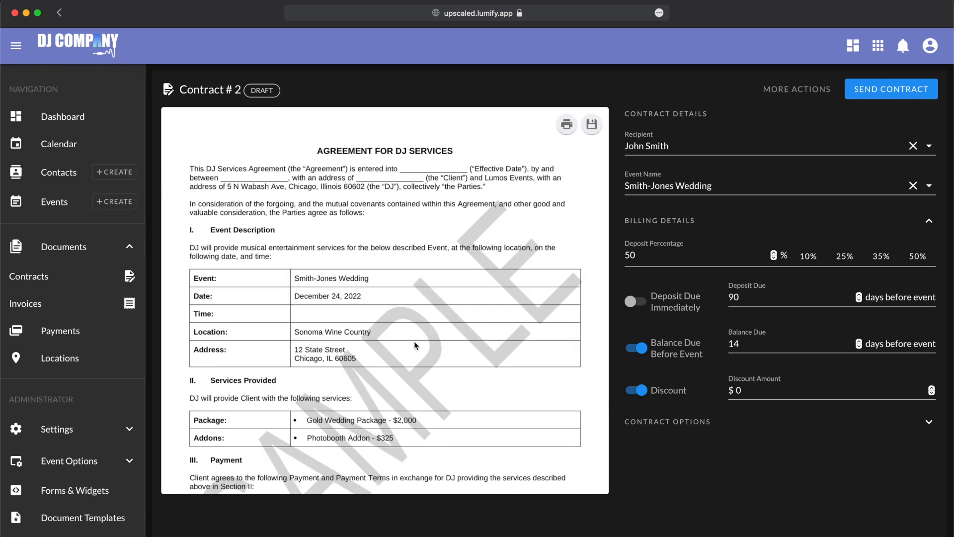
{"action": "scroll", "coordinate": [414, 341], "scroll_direction": "down", "scroll_amount": 5}
{"action": "scroll", "coordinate": [414, 341], "scroll_direction": "down", "scroll_amount": 2}
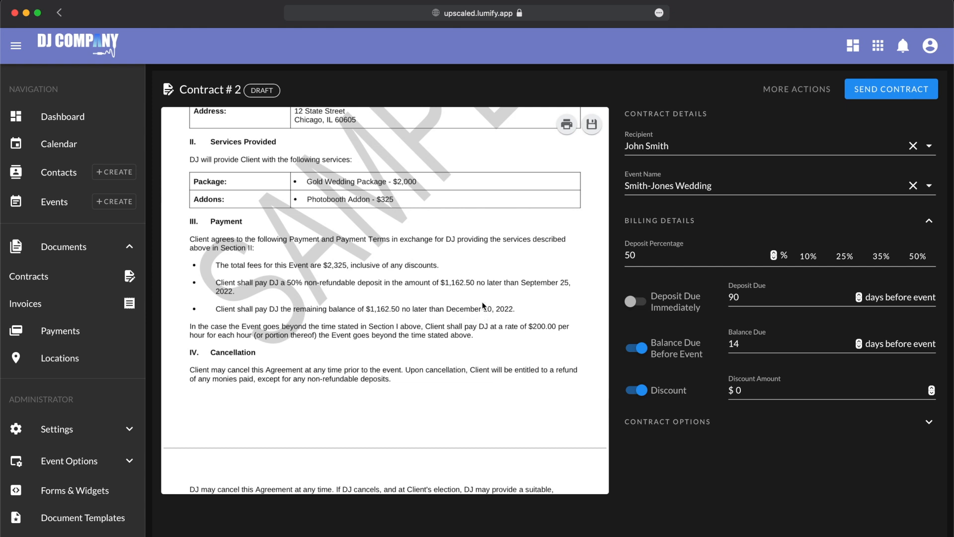
{"action": "scroll", "coordinate": [480, 295], "scroll_direction": "up", "scroll_amount": 5}
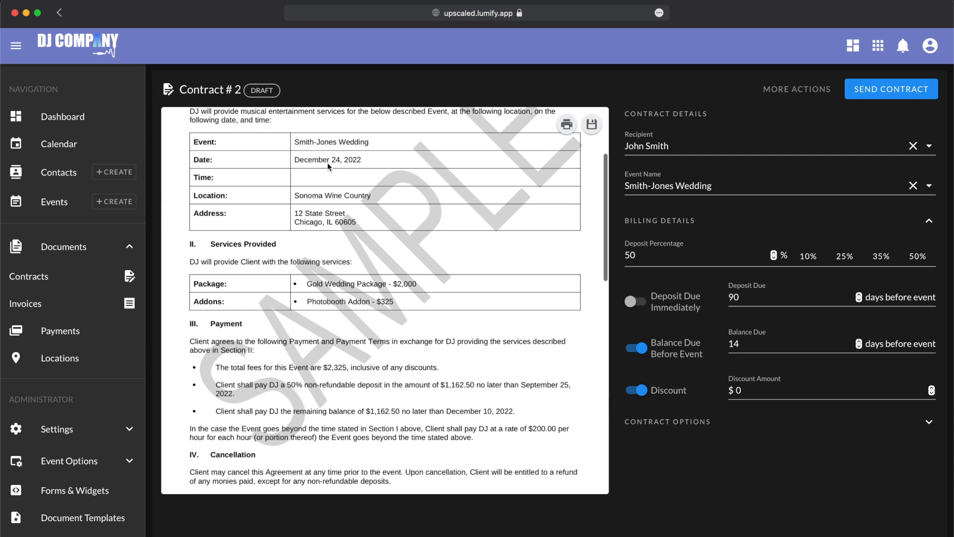
{"action": "scroll", "coordinate": [483, 412], "scroll_direction": "down", "scroll_amount": 2}
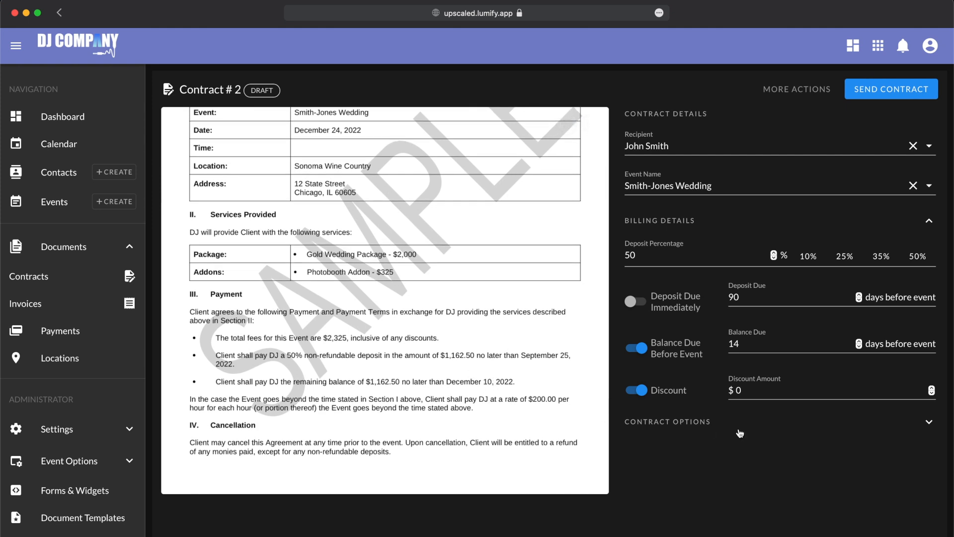
{"action": "scroll", "coordinate": [601, 397], "scroll_direction": "down", "scroll_amount": 4}
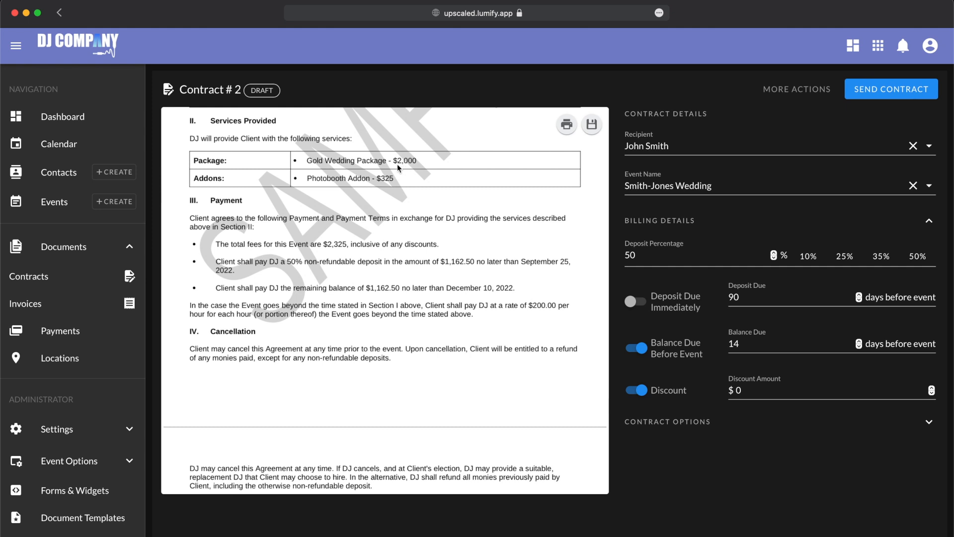
- Enter a $250 discount amount so the contract total drops to $2,075
{"action": "left_click", "coordinate": [662, 389]}
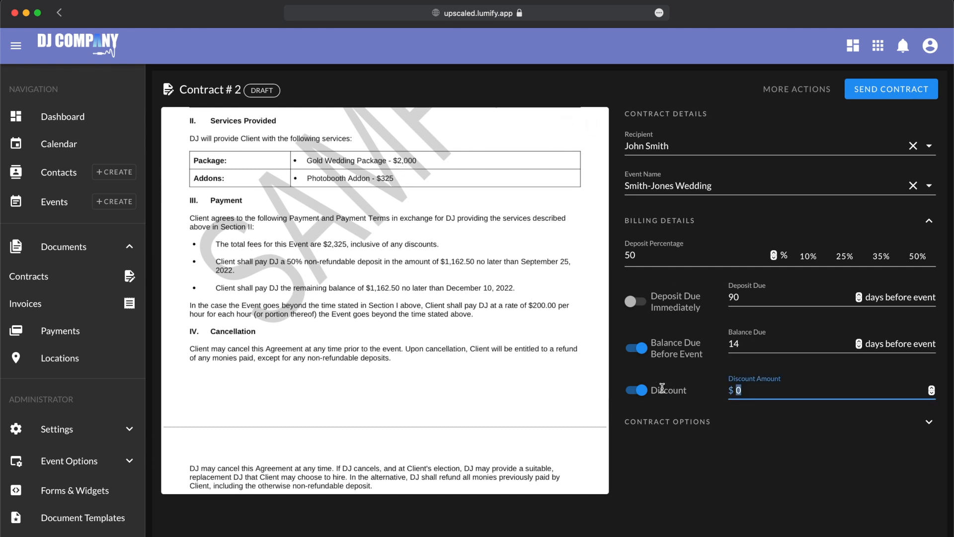
{"action": "type", "text": "25"}
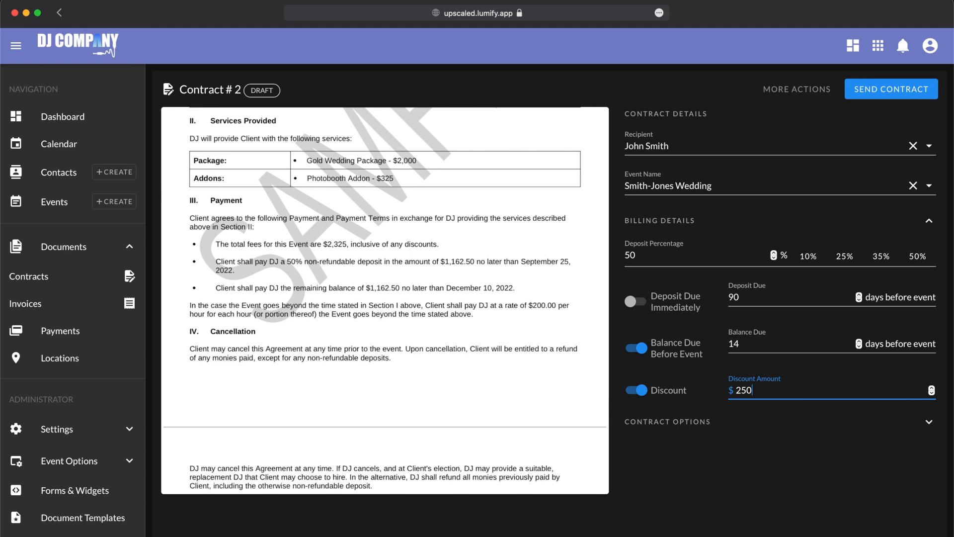
{"action": "left_click", "coordinate": [783, 485]}
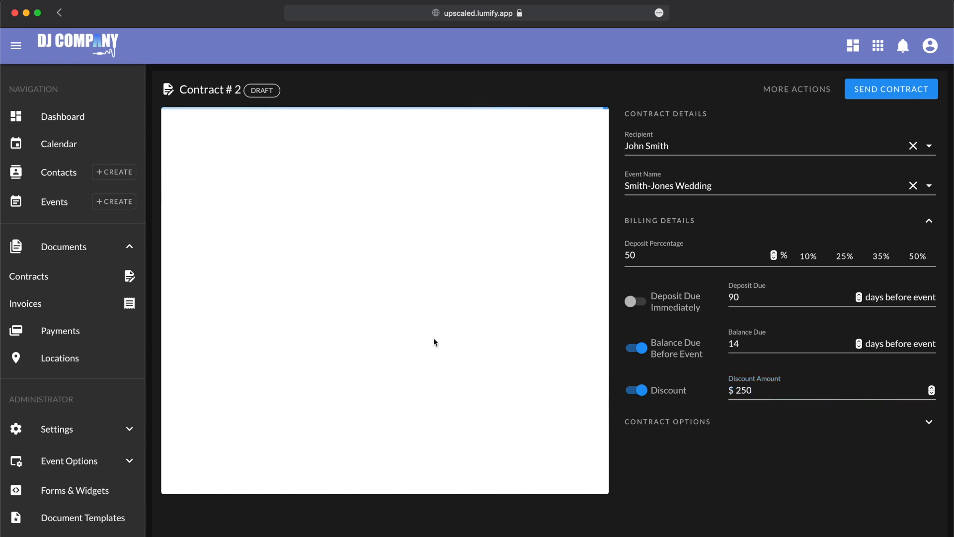
{"action": "scroll", "coordinate": [434, 338], "scroll_direction": "down", "scroll_amount": 3}
{"action": "scroll", "coordinate": [434, 342], "scroll_direction": "down", "scroll_amount": 1}
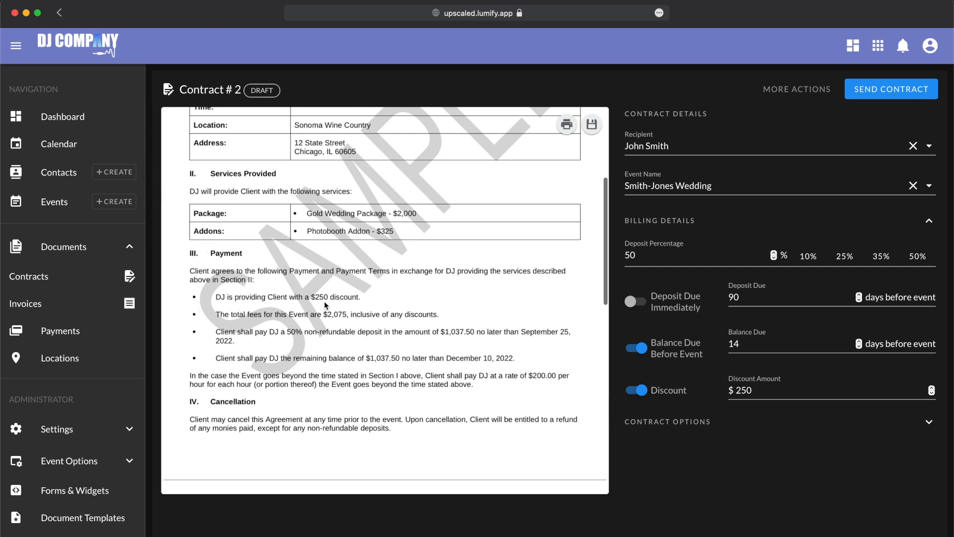
- Under Contract Options, keep Default Contract Template.docx as the contract template
{"action": "left_click", "coordinate": [654, 421]}
{"action": "left_click", "coordinate": [642, 457]}
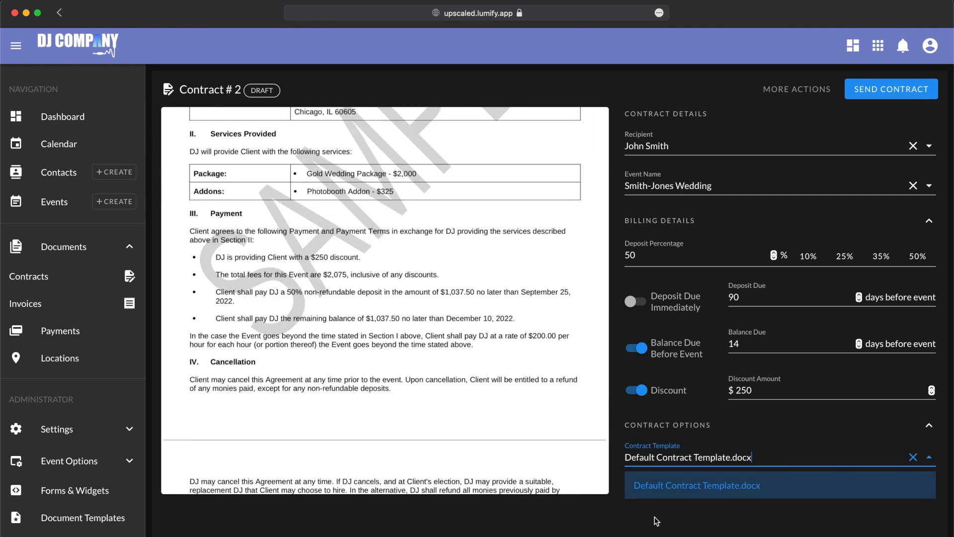
{"action": "left_click", "coordinate": [654, 517]}
{"action": "left_click", "coordinate": [671, 457]}
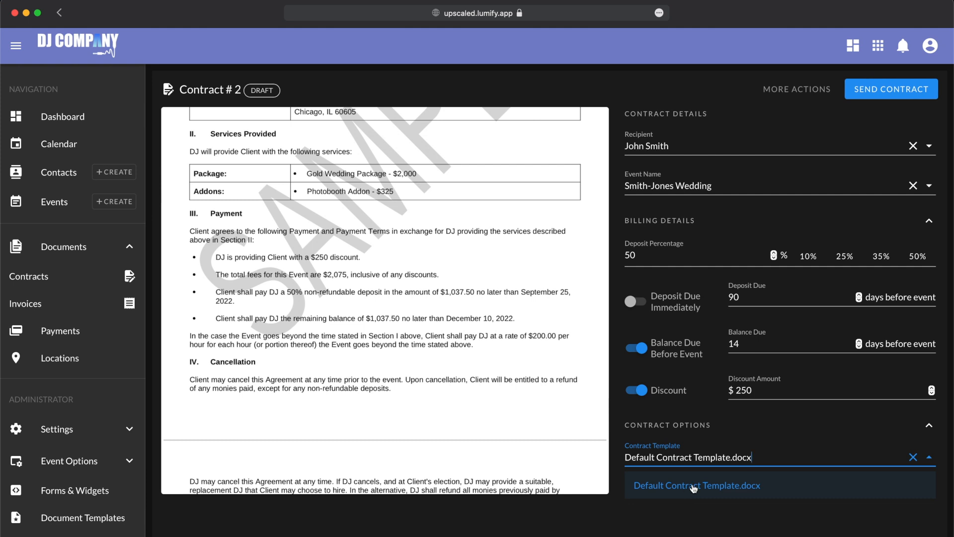
{"action": "left_click", "coordinate": [693, 486]}
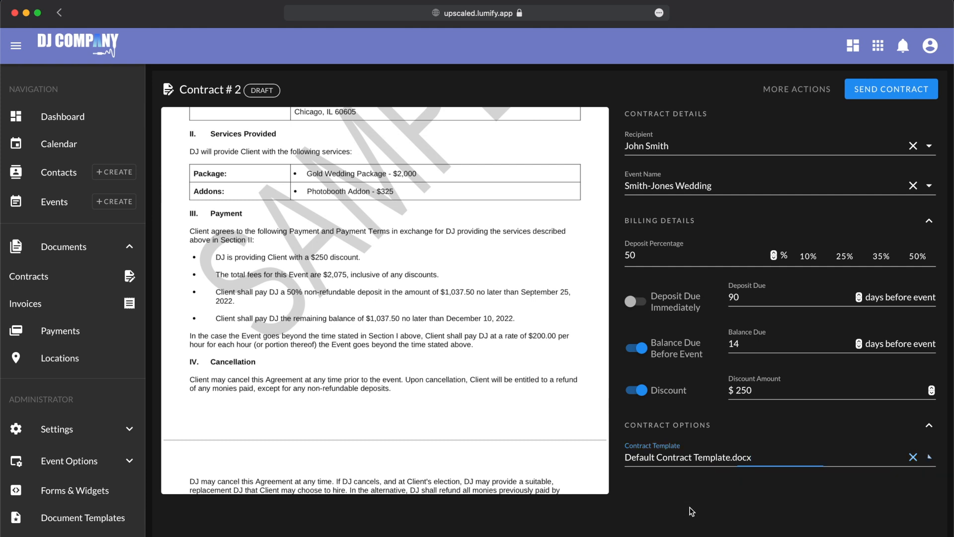
{"action": "scroll", "coordinate": [540, 318], "scroll_direction": "up", "scroll_amount": 5}
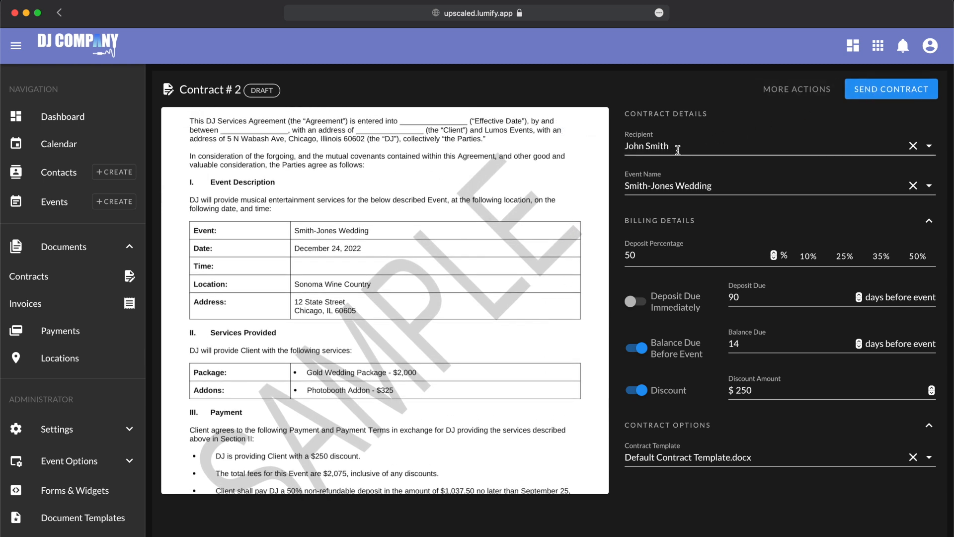
{"action": "scroll", "coordinate": [517, 264], "scroll_direction": "up", "scroll_amount": 2}
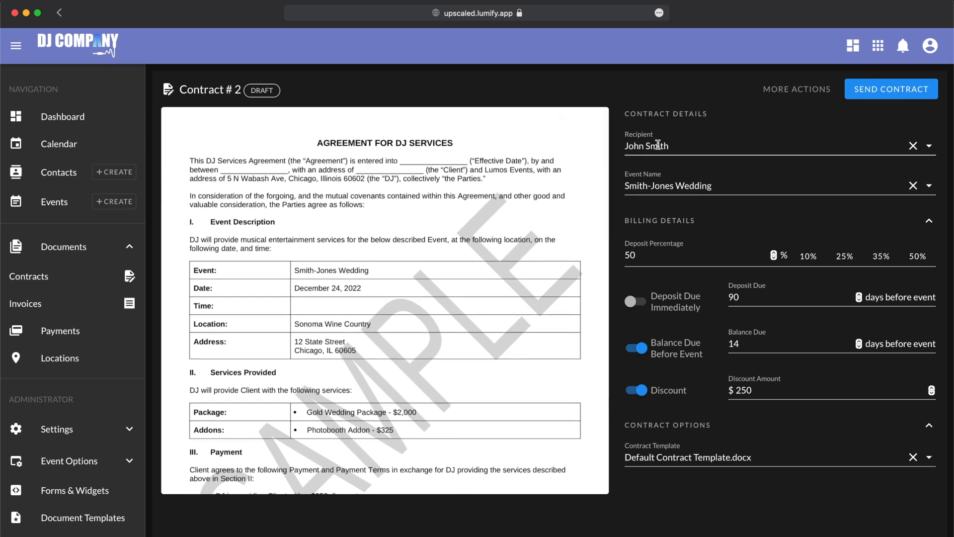
- Send Contract #2 to the client and view it on the client portal
{"action": "left_click", "coordinate": [893, 93]}
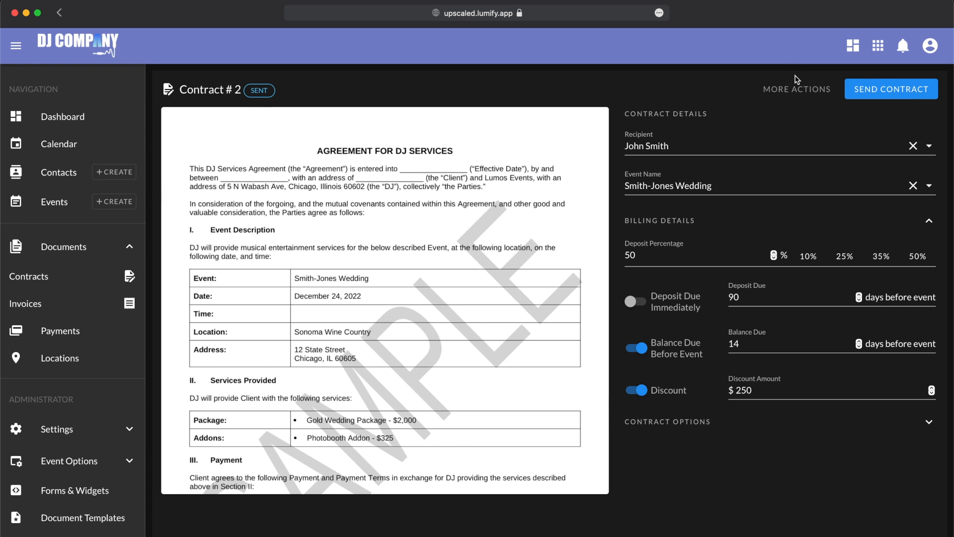
{"action": "left_click", "coordinate": [798, 92]}
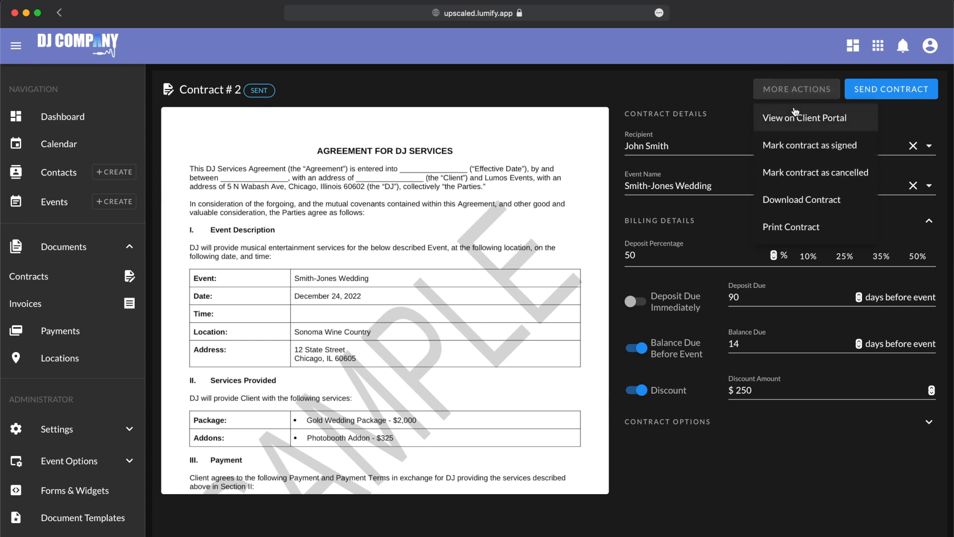
{"action": "left_click_drag", "start_coordinate": [790, 118], "coordinate": [848, 130]}
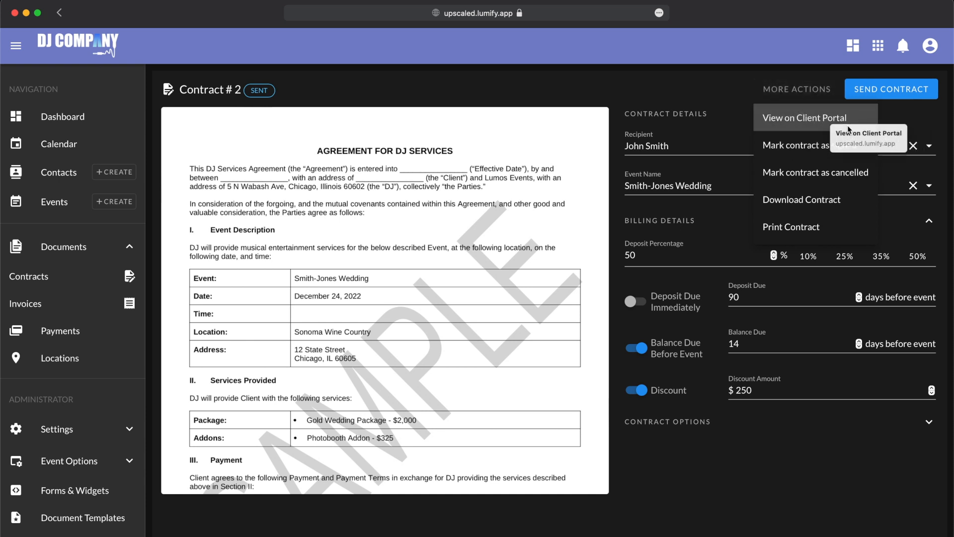
{"action": "left_click", "coordinate": [832, 124]}
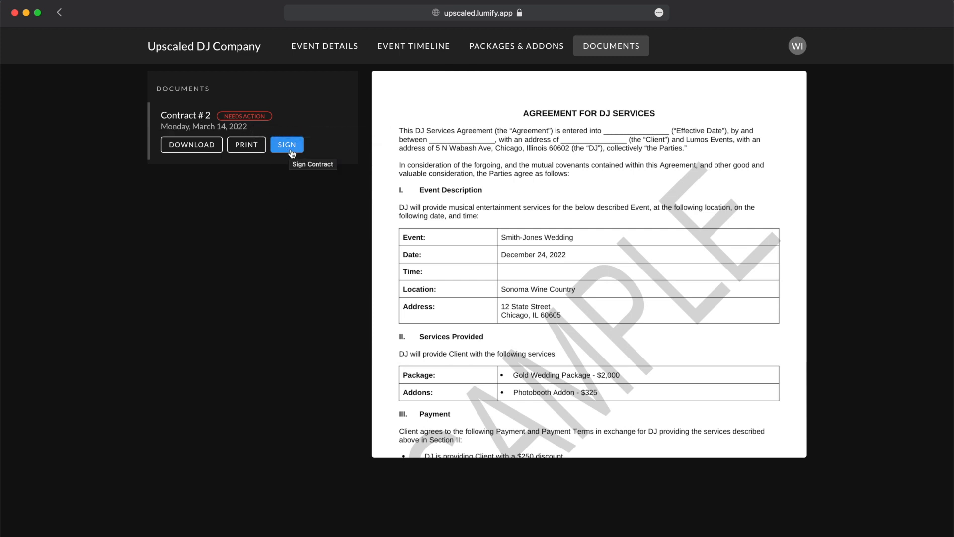
{"action": "scroll", "coordinate": [509, 246], "scroll_direction": "down", "scroll_amount": 10}
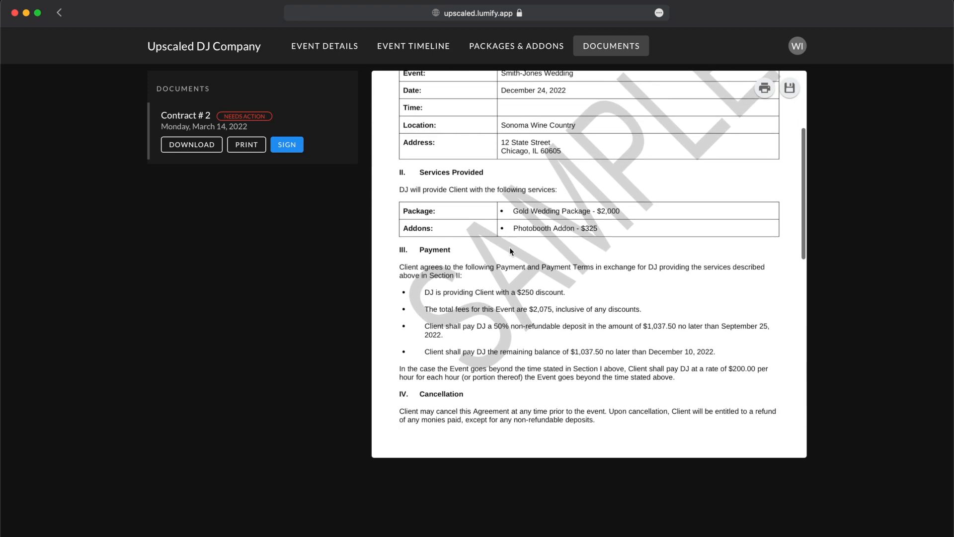
{"action": "scroll", "coordinate": [510, 251], "scroll_direction": "down", "scroll_amount": 5}
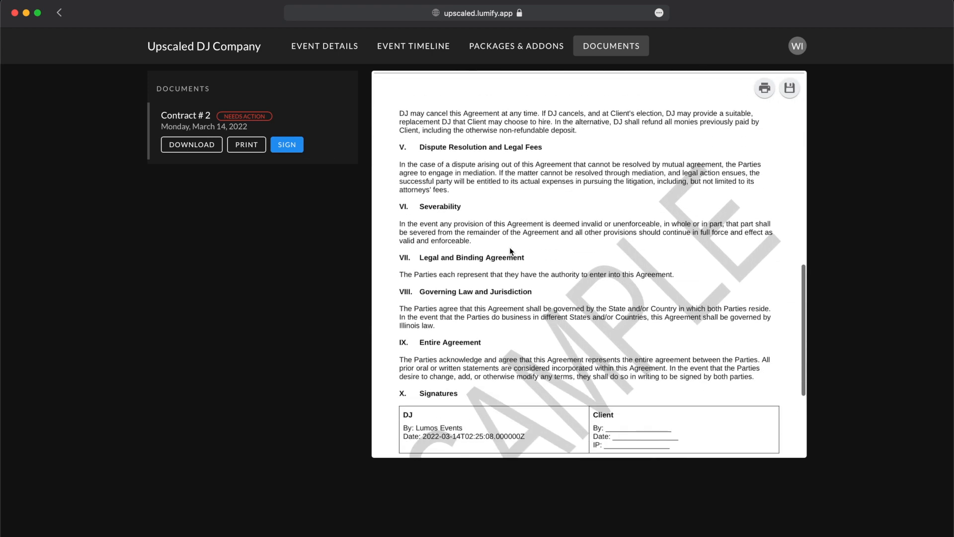
{"action": "scroll", "coordinate": [511, 251], "scroll_direction": "up", "scroll_amount": 10}
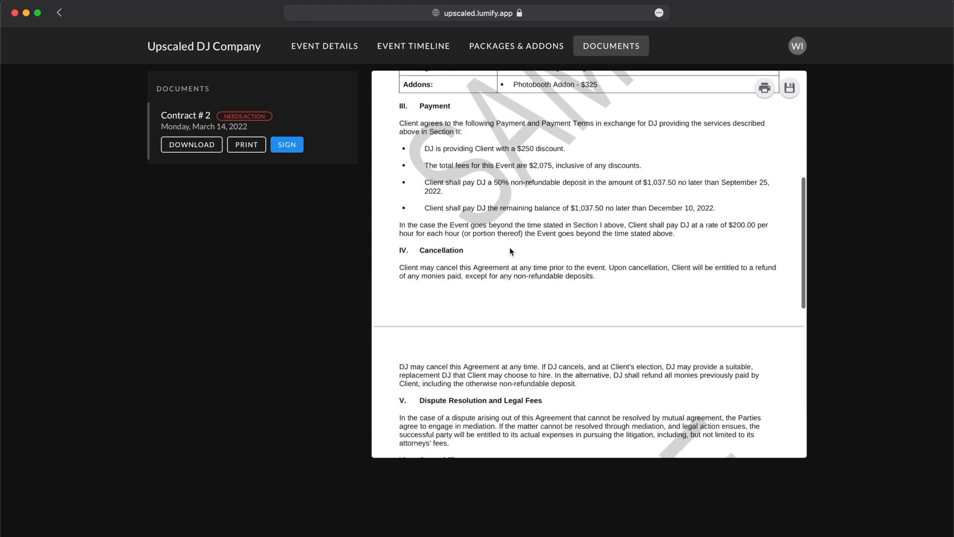
{"action": "scroll", "coordinate": [510, 250], "scroll_direction": "up", "scroll_amount": 5}
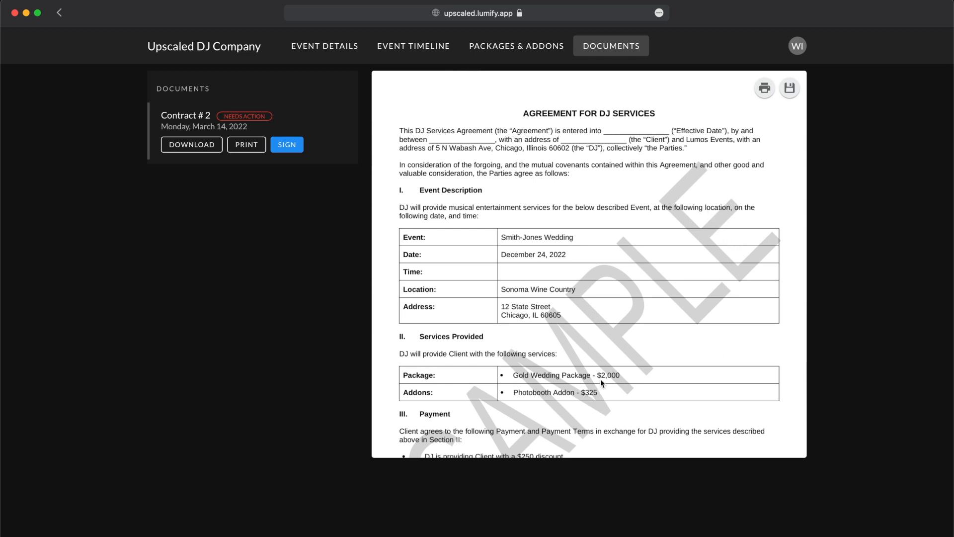
- Begin signing Contract #2, consenting to e-signing and confirming the client's details
{"action": "left_click", "coordinate": [292, 149]}
{"action": "left_click", "coordinate": [323, 332]}
{"action": "left_click", "coordinate": [641, 367]}
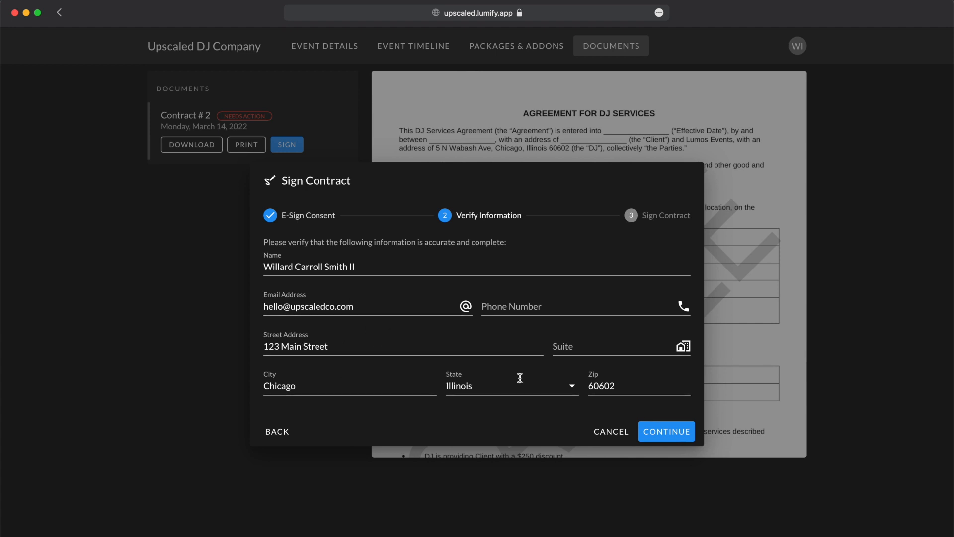
{"action": "left_click", "coordinate": [667, 433]}
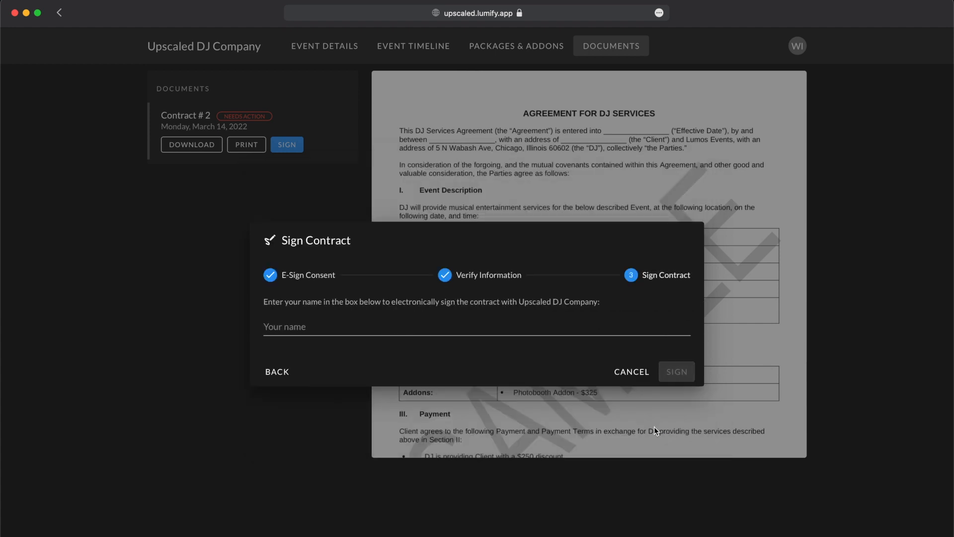
- Sign with the client's full name and check the Signatures table
{"action": "left_click", "coordinate": [537, 330]}
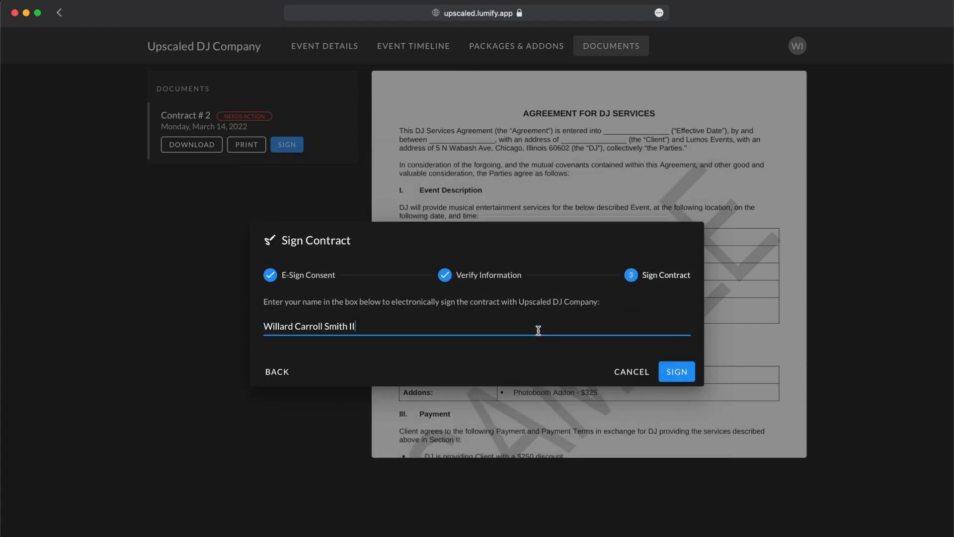
{"action": "left_click", "coordinate": [686, 372]}
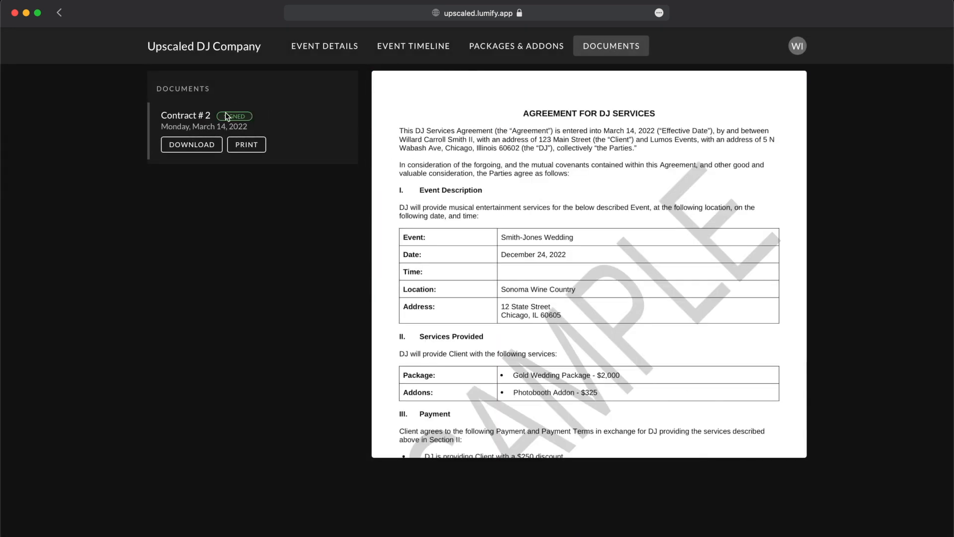
{"action": "mouse_move", "coordinate": [599, 134]}
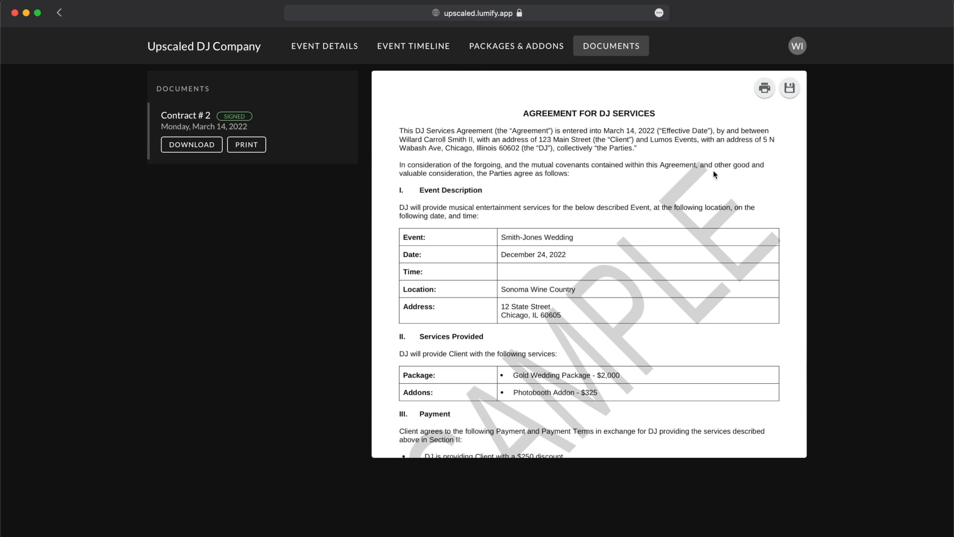
{"action": "scroll", "coordinate": [714, 170], "scroll_direction": "down", "scroll_amount": 15}
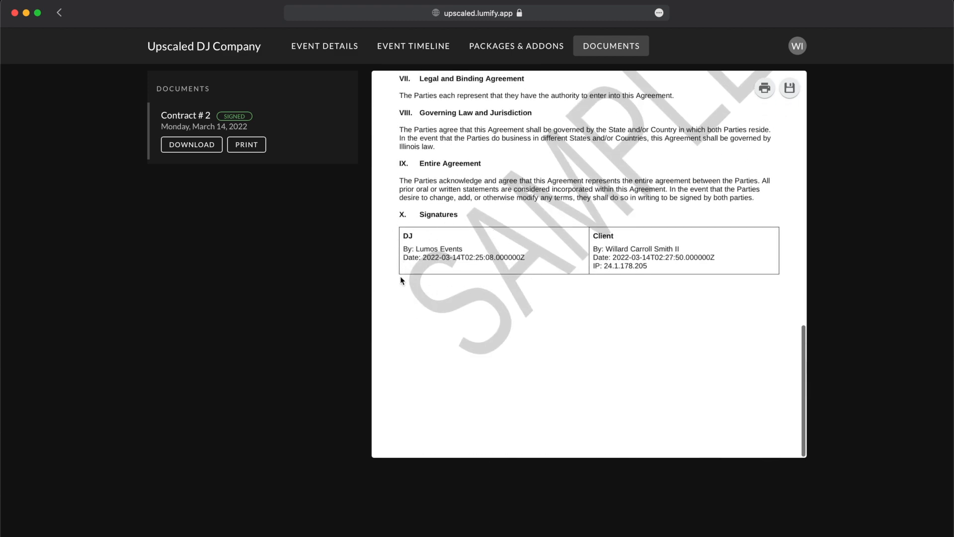
{"action": "scroll", "coordinate": [469, 269], "scroll_direction": "up", "scroll_amount": 1}
{"action": "scroll", "coordinate": [469, 271], "scroll_direction": "up", "scroll_amount": 15}
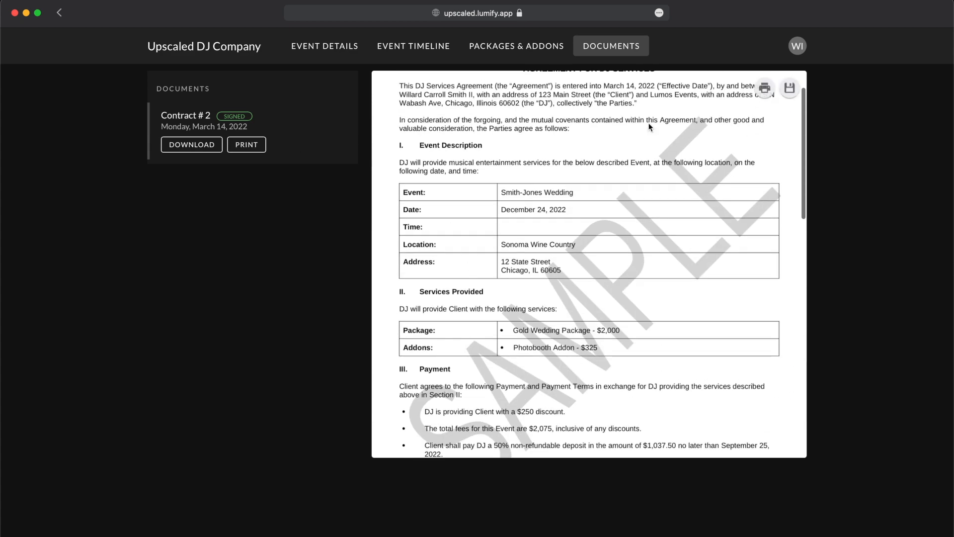
- Return to the business dashboard and open the Smith-Jones Wedding event's signed Contract #2
{"action": "left_click", "coordinate": [799, 46]}
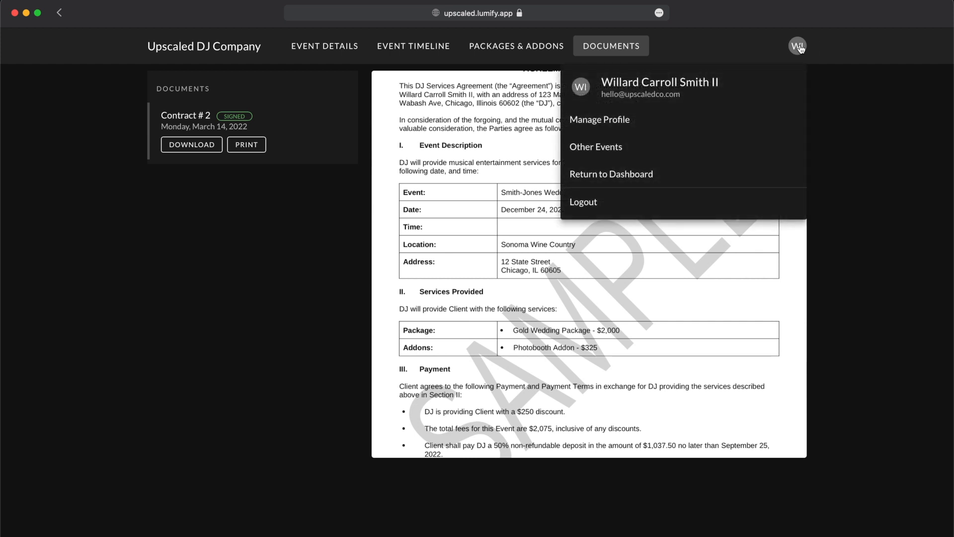
{"action": "left_click", "coordinate": [682, 172]}
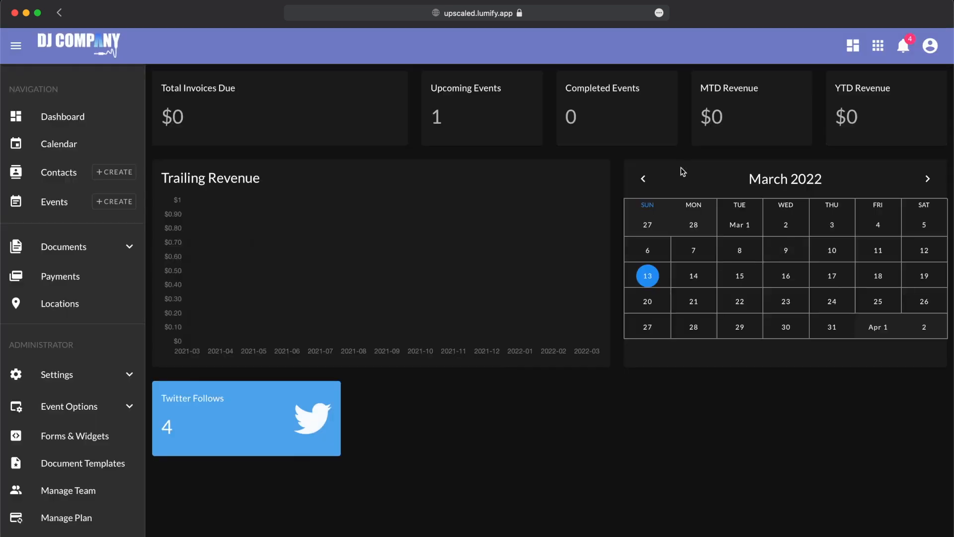
{"action": "left_click", "coordinate": [77, 202]}
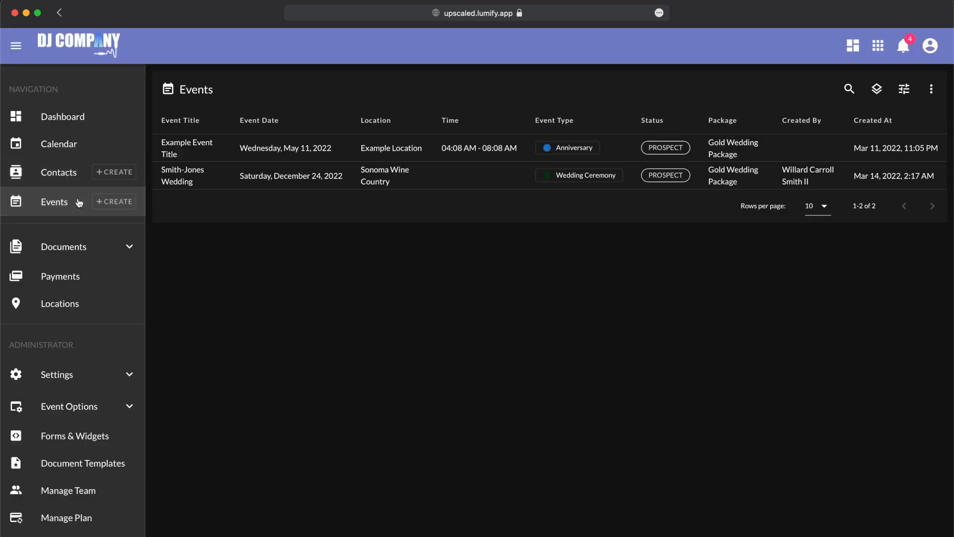
{"action": "left_click", "coordinate": [220, 185]}
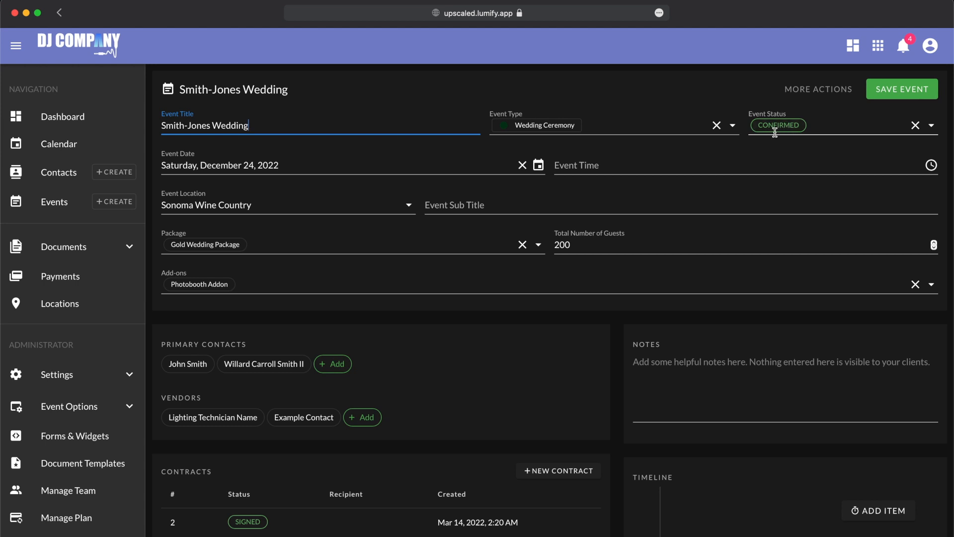
{"action": "left_click", "coordinate": [775, 130]}
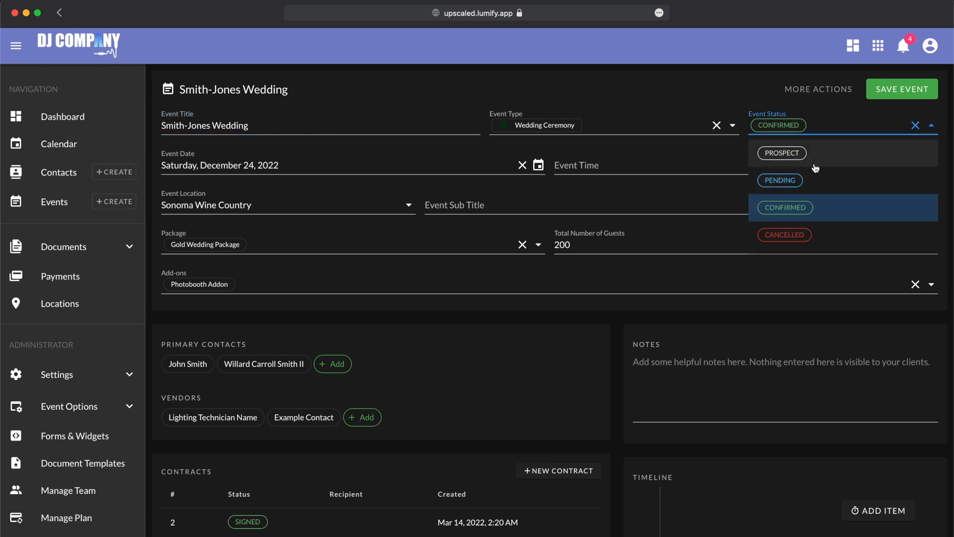
{"action": "left_click", "coordinate": [708, 88]}
{"action": "scroll", "coordinate": [707, 88], "scroll_direction": "down", "scroll_amount": 5}
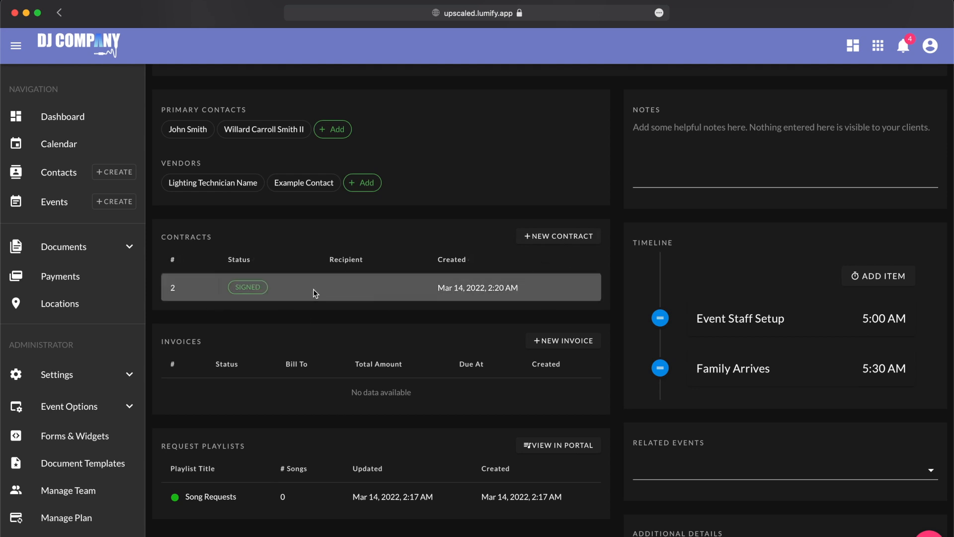
{"action": "left_click", "coordinate": [320, 295]}
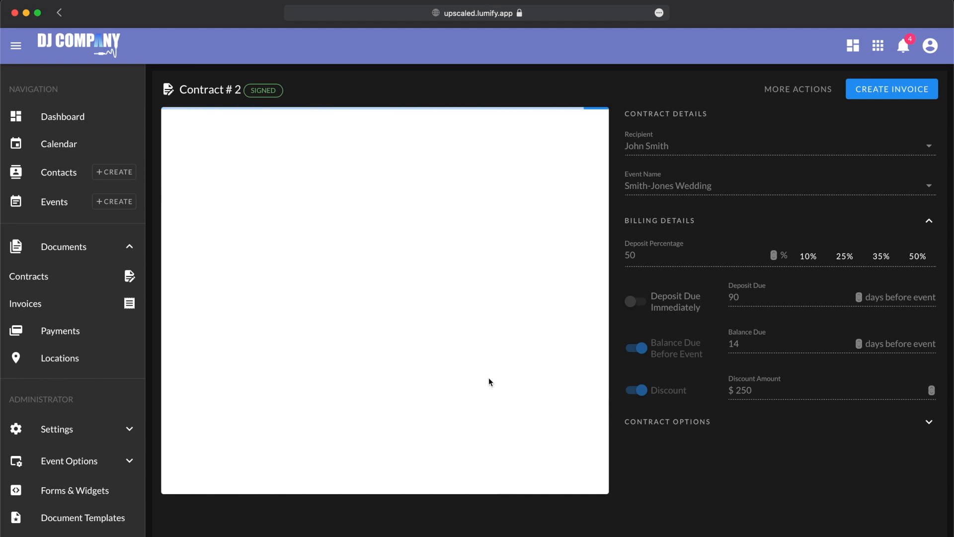
- Create new draft Invoice #1001 from the Smith-Jones Wedding event's Invoices section
{"action": "scroll", "coordinate": [490, 381], "scroll_direction": "down", "scroll_amount": 10}
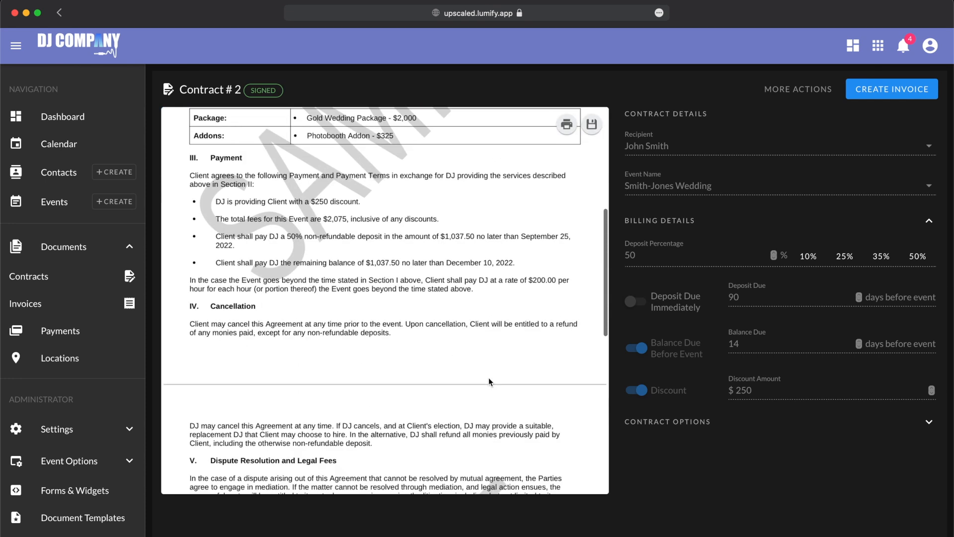
{"action": "scroll", "coordinate": [489, 382], "scroll_direction": "up", "scroll_amount": 10}
{"action": "scroll", "coordinate": [490, 382], "scroll_direction": "down", "scroll_amount": 1}
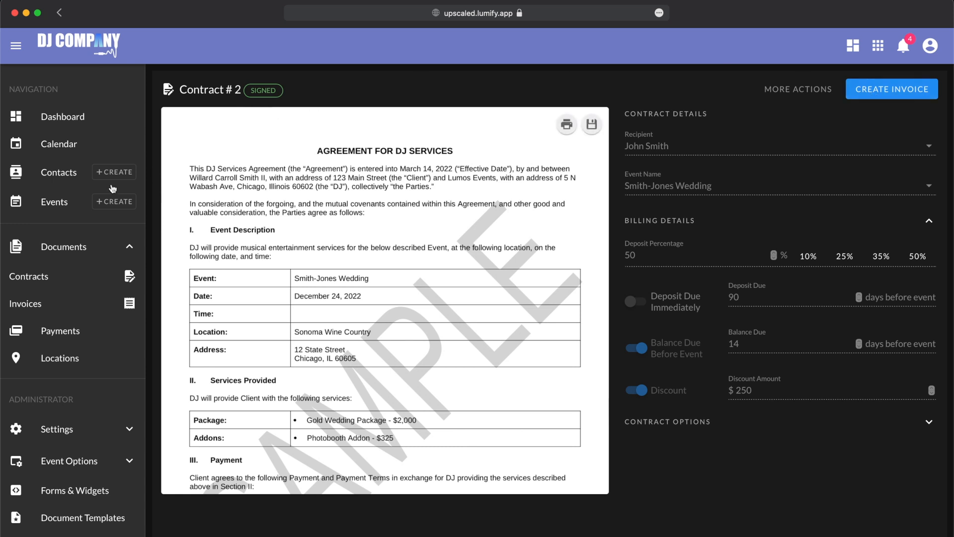
{"action": "left_click", "coordinate": [52, 206]}
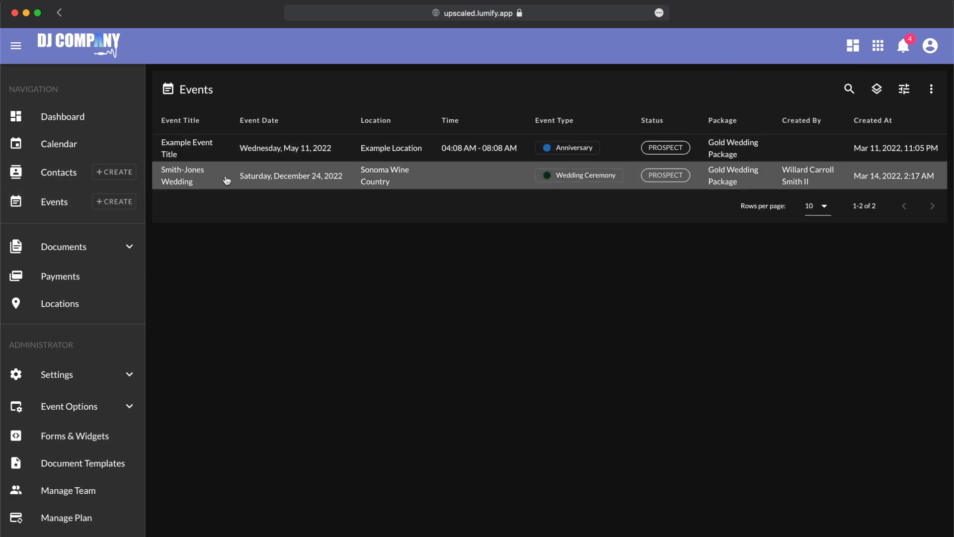
{"action": "left_click", "coordinate": [227, 178]}
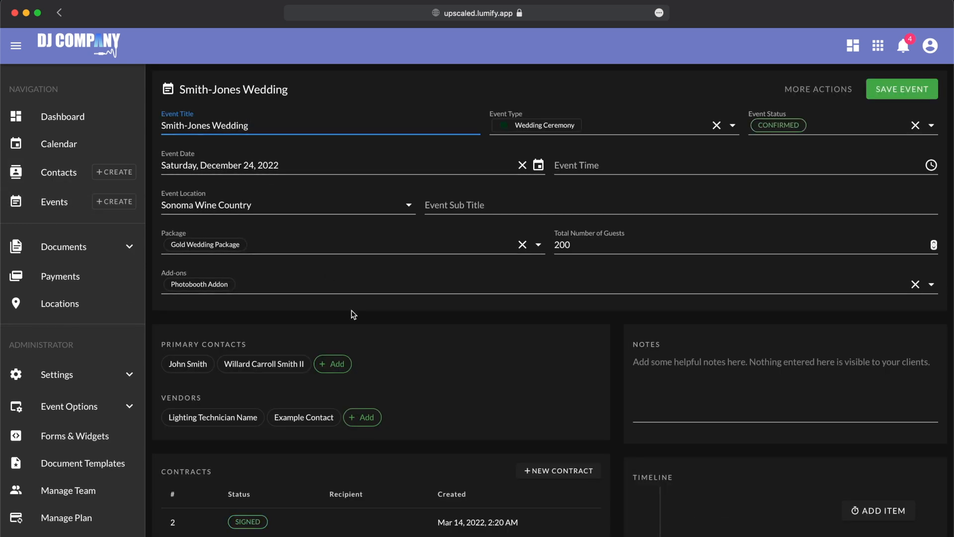
{"action": "scroll", "coordinate": [351, 254], "scroll_direction": "down", "scroll_amount": 5}
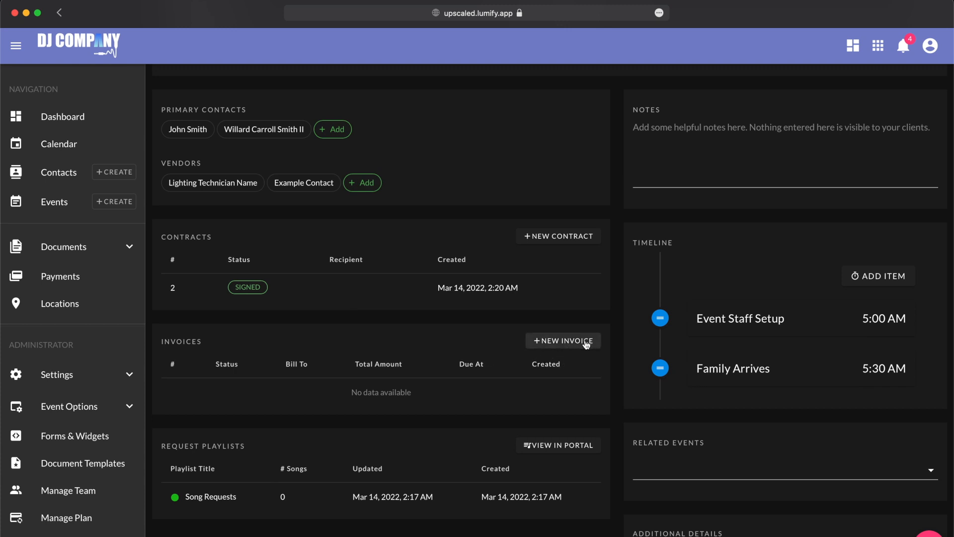
{"action": "left_click", "coordinate": [586, 343]}
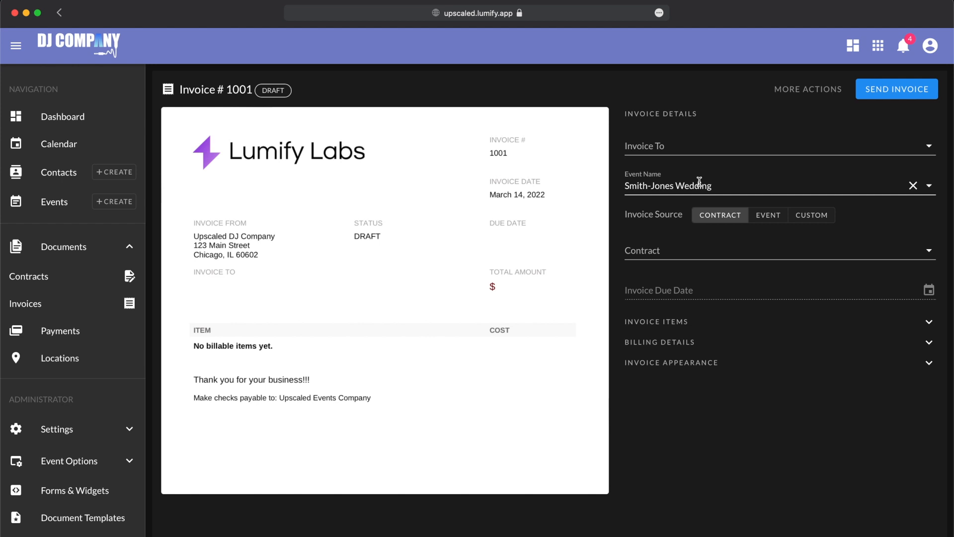
- Bill invoice 1001 to the primary client contact and set its source to Custom
{"action": "left_click", "coordinate": [694, 147]}
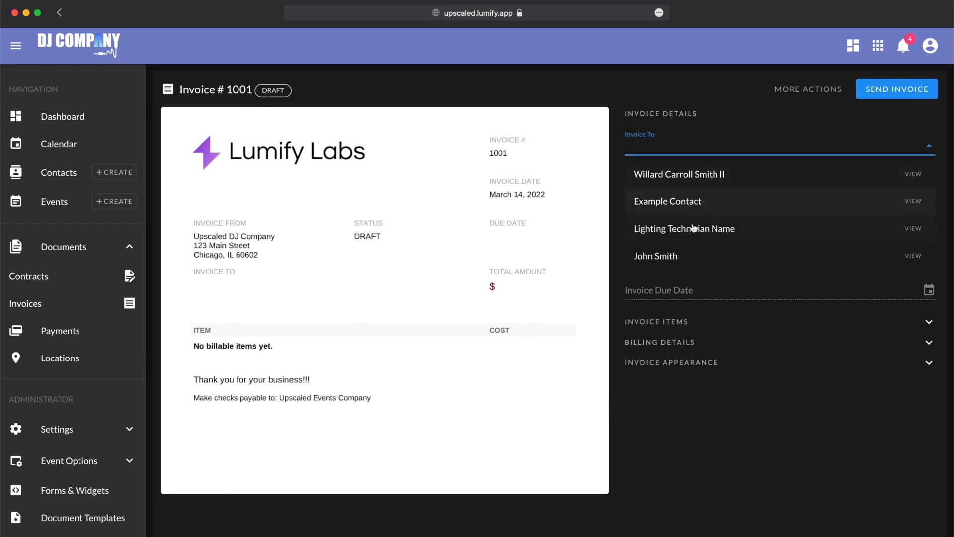
{"action": "left_click", "coordinate": [662, 256]}
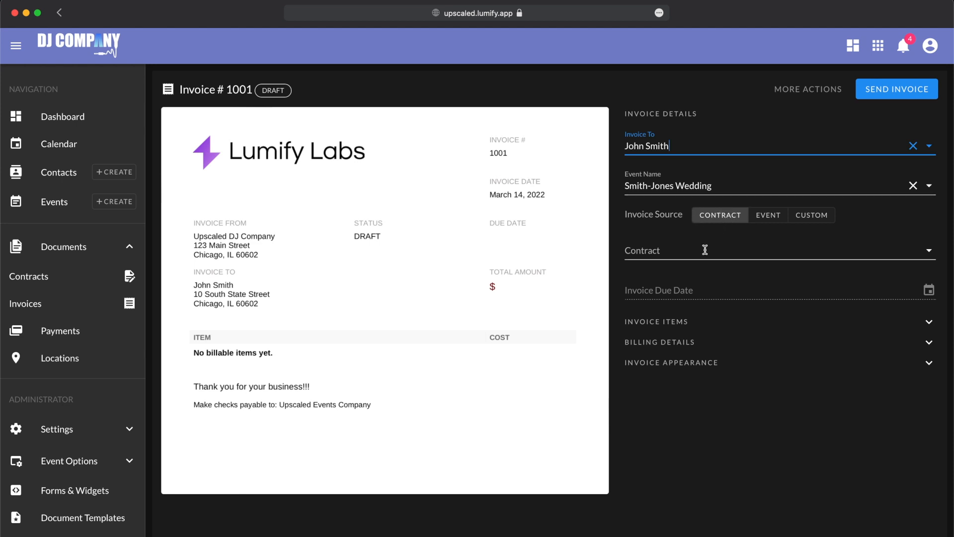
{"action": "left_click", "coordinate": [704, 249]}
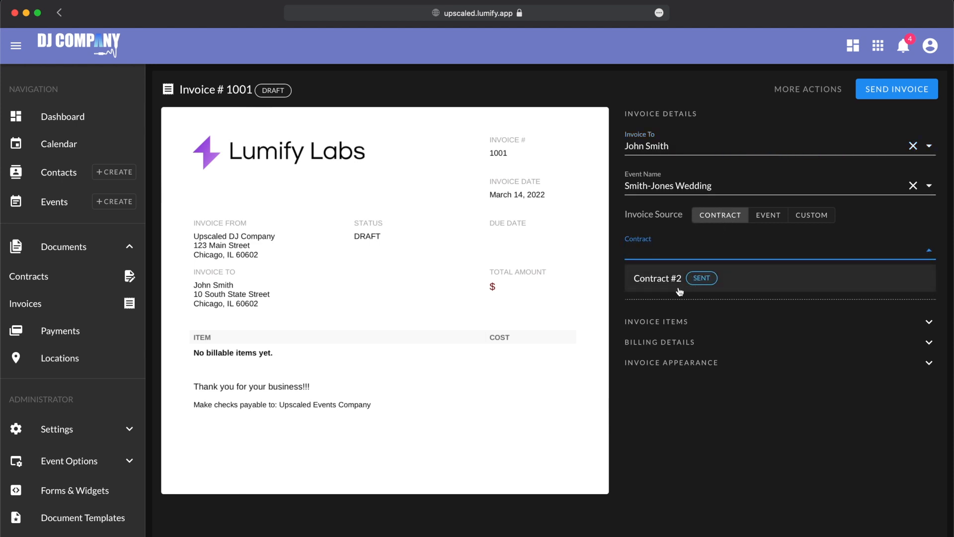
{"action": "left_click", "coordinate": [765, 219]}
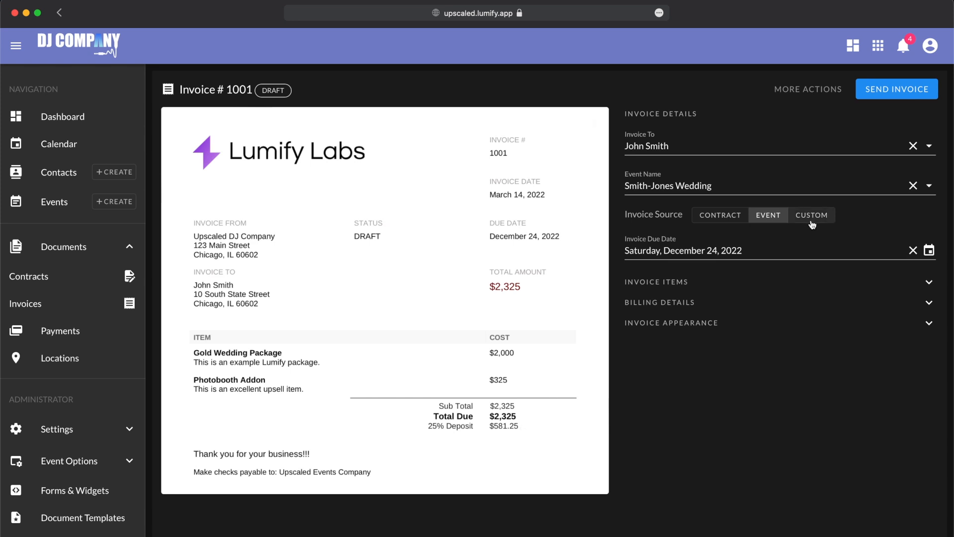
{"action": "left_click", "coordinate": [811, 217]}
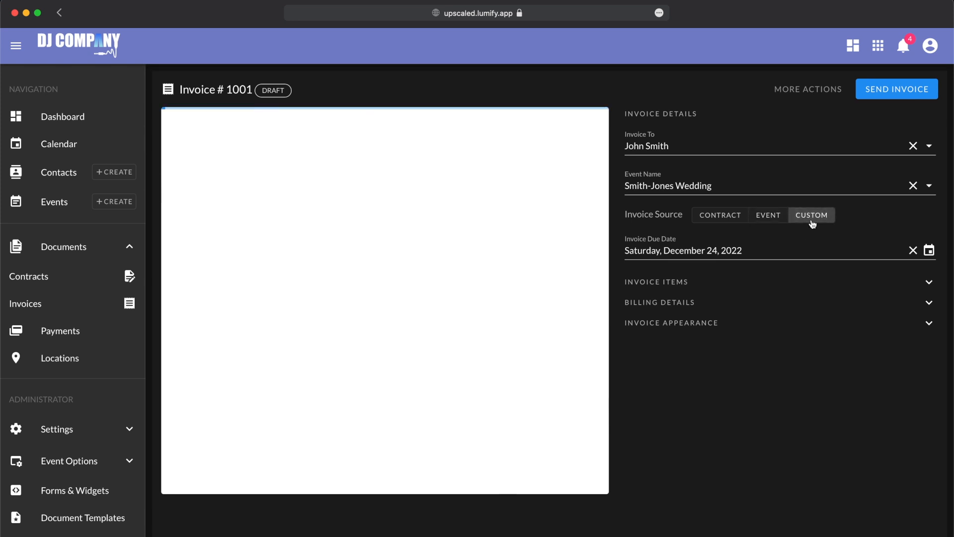
- Expand Invoice Items and Billing Details showing Gold Wedding Package and Photobooth Addon totalling $2,325
{"action": "left_click", "coordinate": [669, 283]}
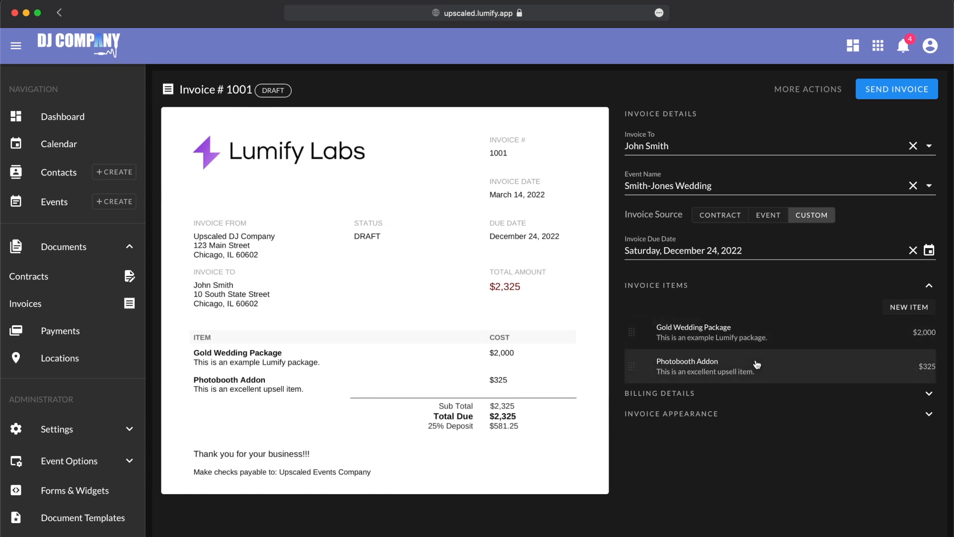
{"action": "left_click", "coordinate": [697, 398]}
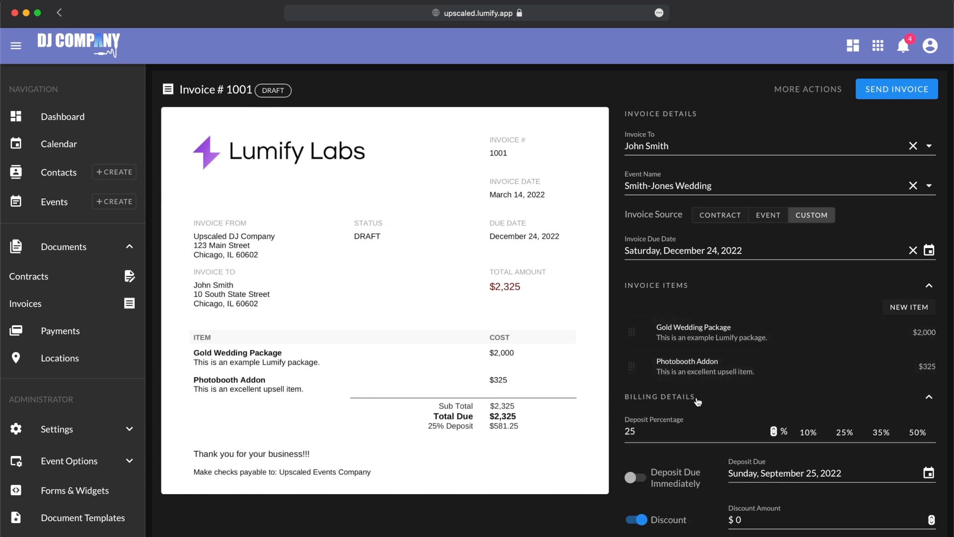
{"action": "scroll", "coordinate": [698, 401], "scroll_direction": "down", "scroll_amount": 1}
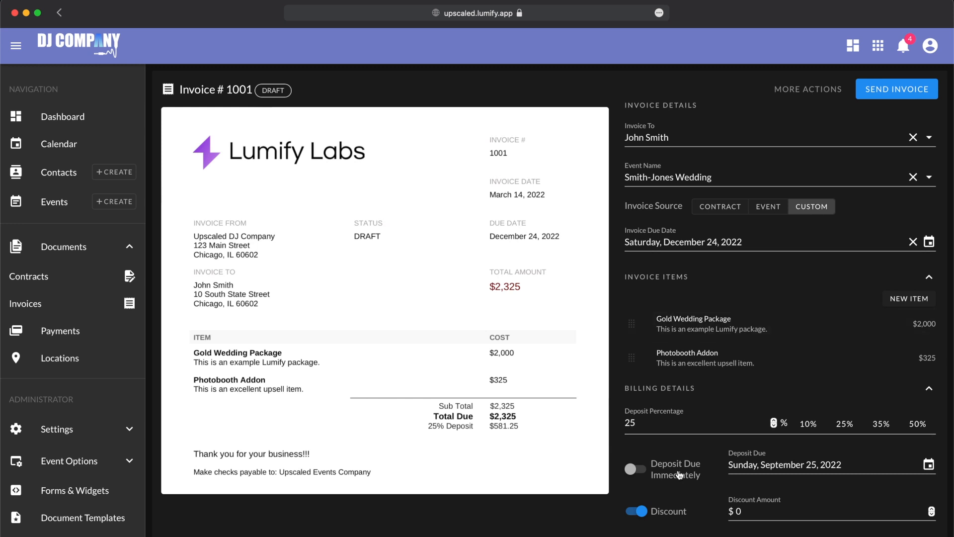
{"action": "scroll", "coordinate": [674, 517], "scroll_direction": "up", "scroll_amount": 1}
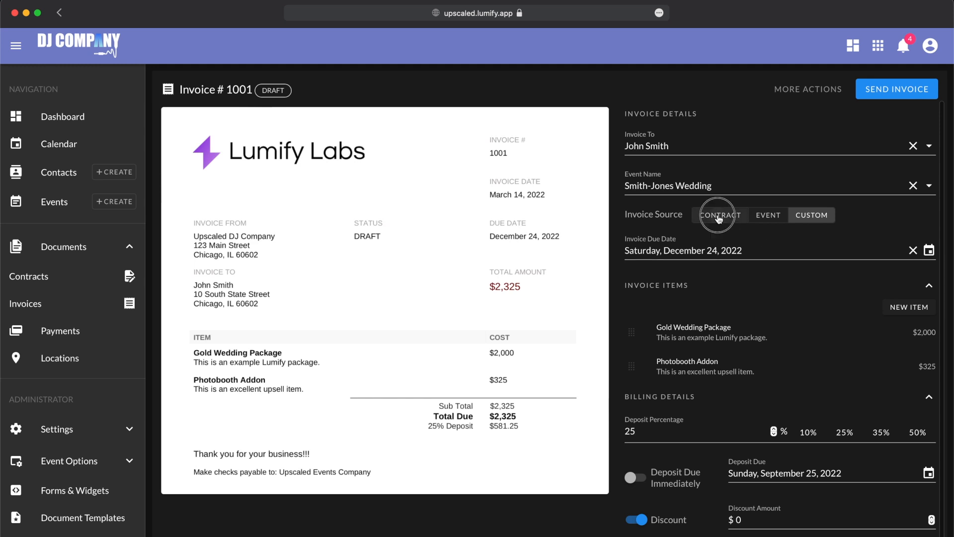
- Set Invoice Source to Contract #2, giving a $2,075 total and $1,037.50 deposit
{"action": "left_click", "coordinate": [719, 219]}
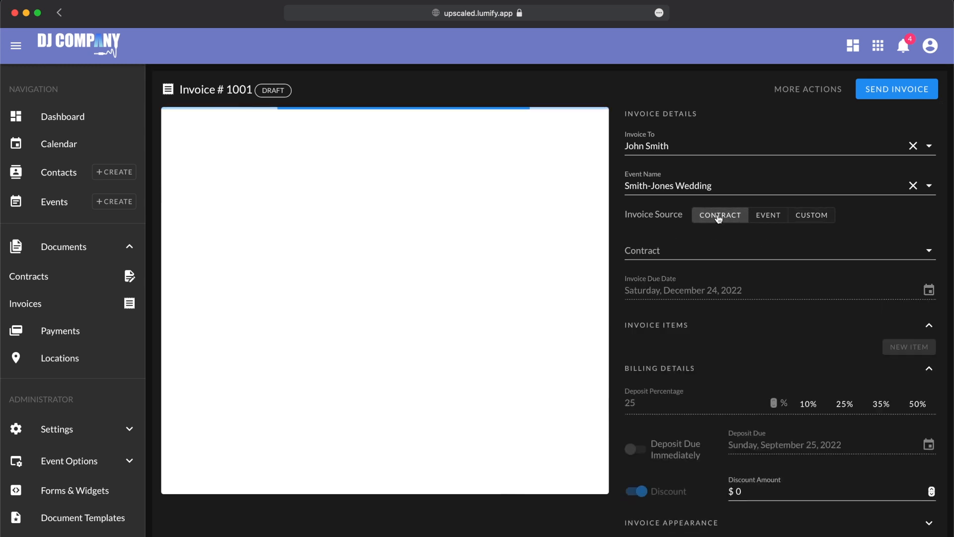
{"action": "left_click", "coordinate": [705, 249]}
{"action": "left_click", "coordinate": [677, 281]}
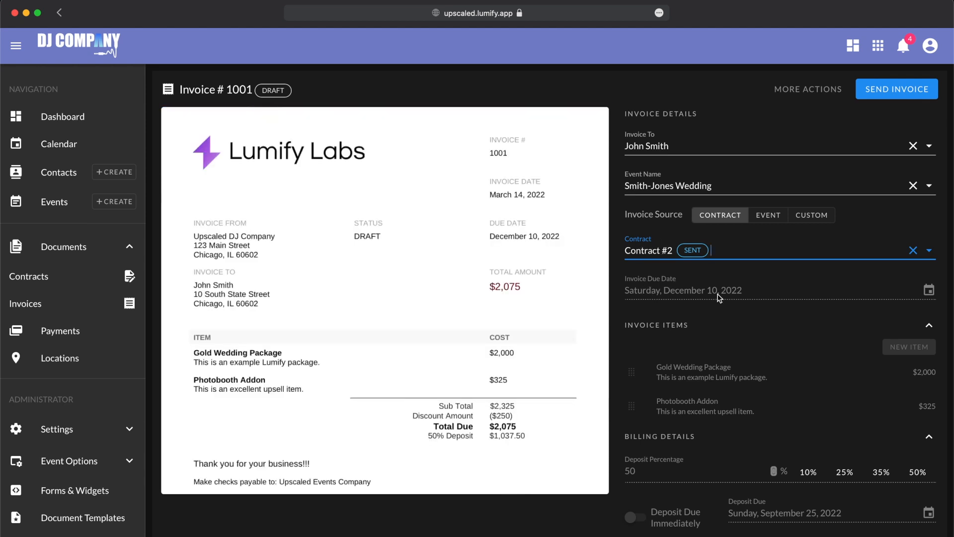
{"action": "scroll", "coordinate": [638, 427], "scroll_direction": "down", "scroll_amount": 2}
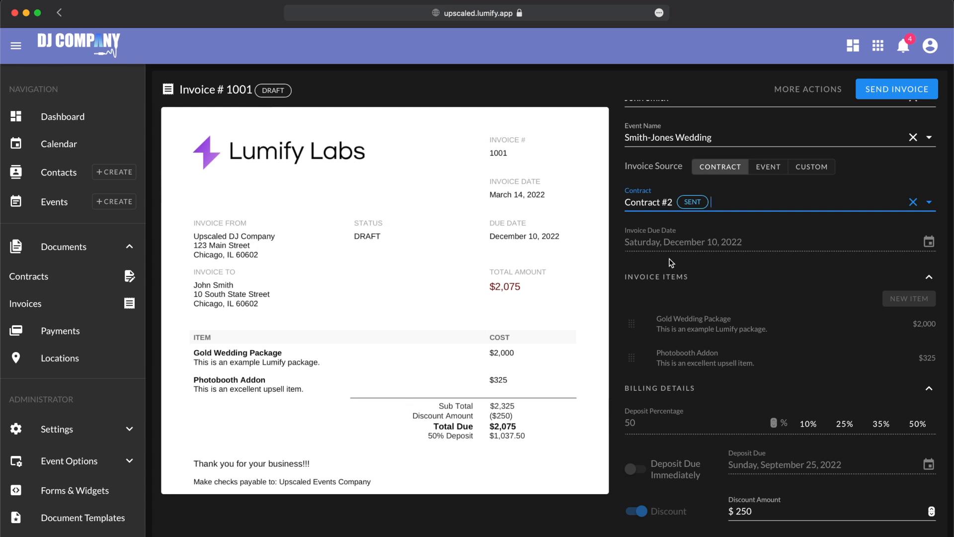
{"action": "scroll", "coordinate": [558, 266], "scroll_direction": "down", "scroll_amount": 5}
{"action": "scroll", "coordinate": [555, 319], "scroll_direction": "up", "scroll_amount": 5}
{"action": "scroll", "coordinate": [769, 334], "scroll_direction": "up", "scroll_amount": 3}
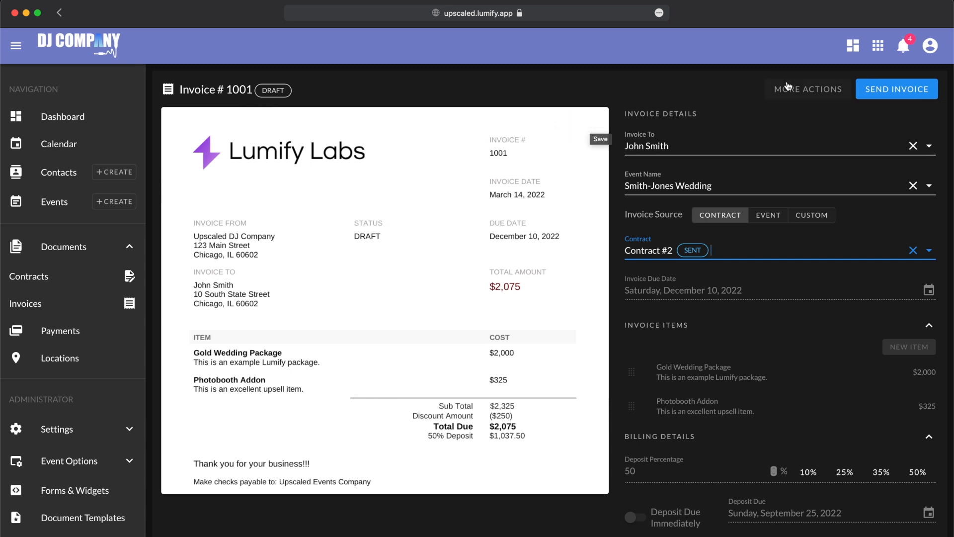
- Send invoice 1001 to the client and view it on the client portal
{"action": "left_click", "coordinate": [806, 90]}
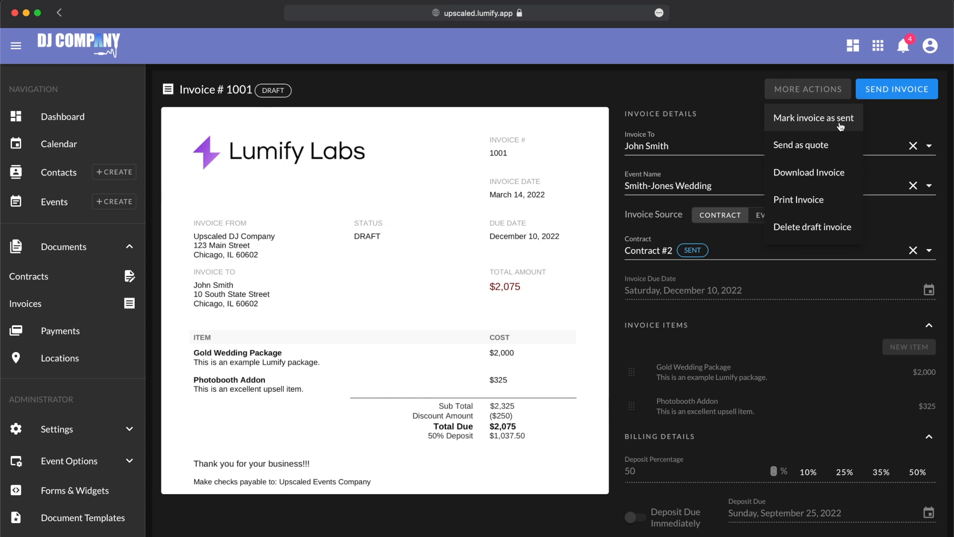
{"action": "left_click", "coordinate": [721, 98]}
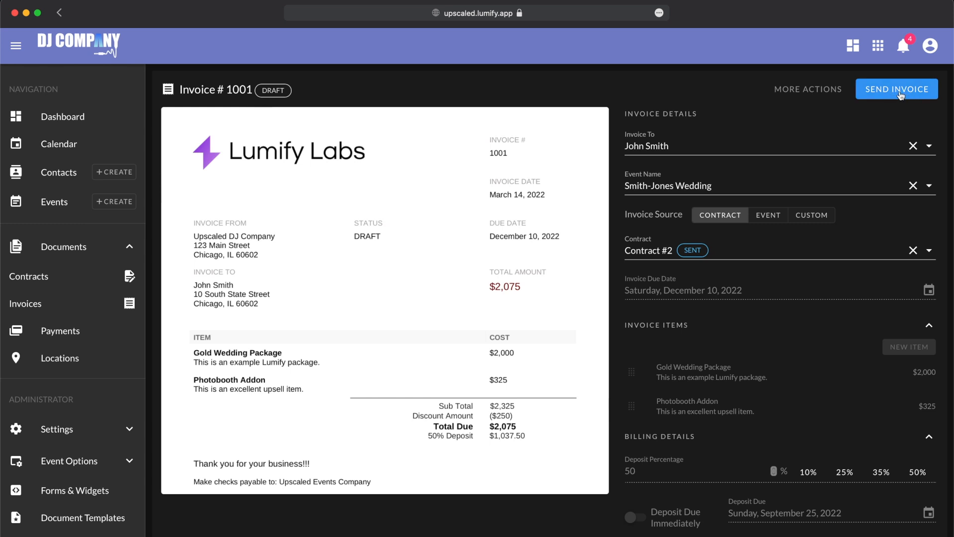
{"action": "left_click", "coordinate": [900, 94]}
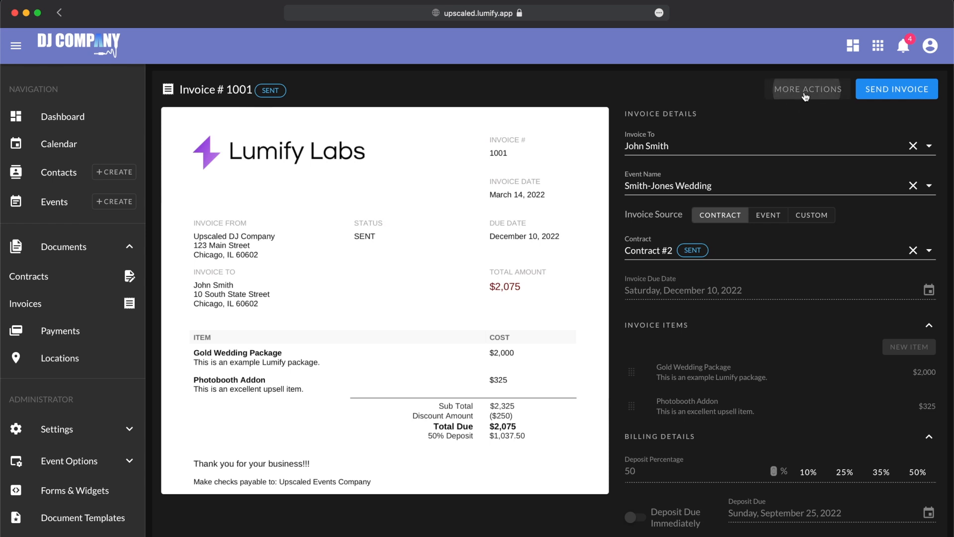
{"action": "left_click", "coordinate": [806, 91]}
{"action": "left_click", "coordinate": [849, 124]}
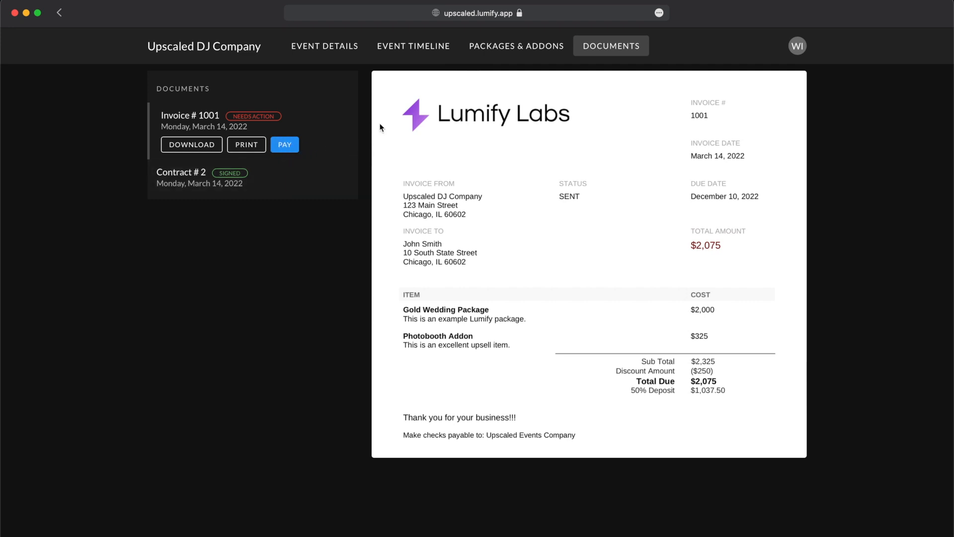
- Open the Make Payment dialog for Invoice #1001 from the portal's Documents list
{"action": "scroll", "coordinate": [585, 255], "scroll_direction": "down", "scroll_amount": 3}
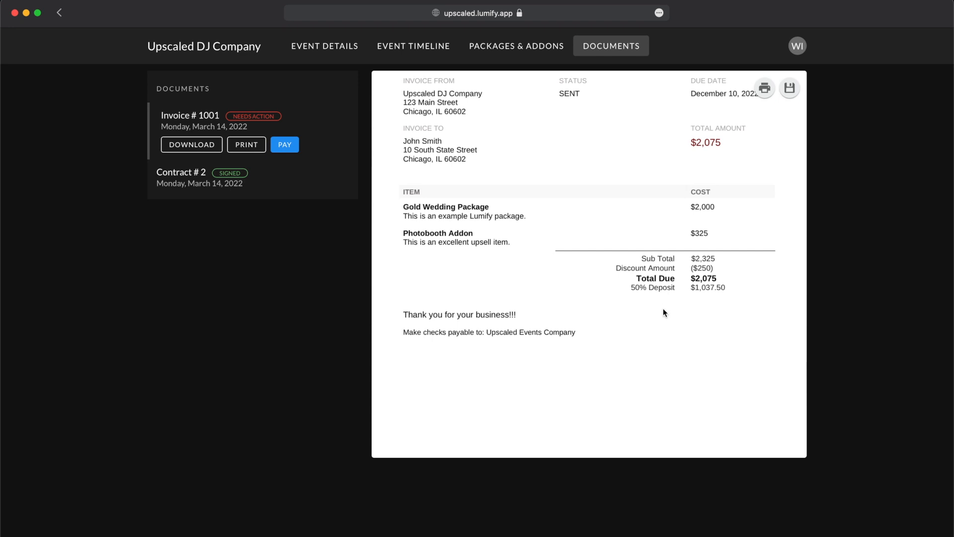
{"action": "scroll", "coordinate": [663, 309], "scroll_direction": "up", "scroll_amount": 3}
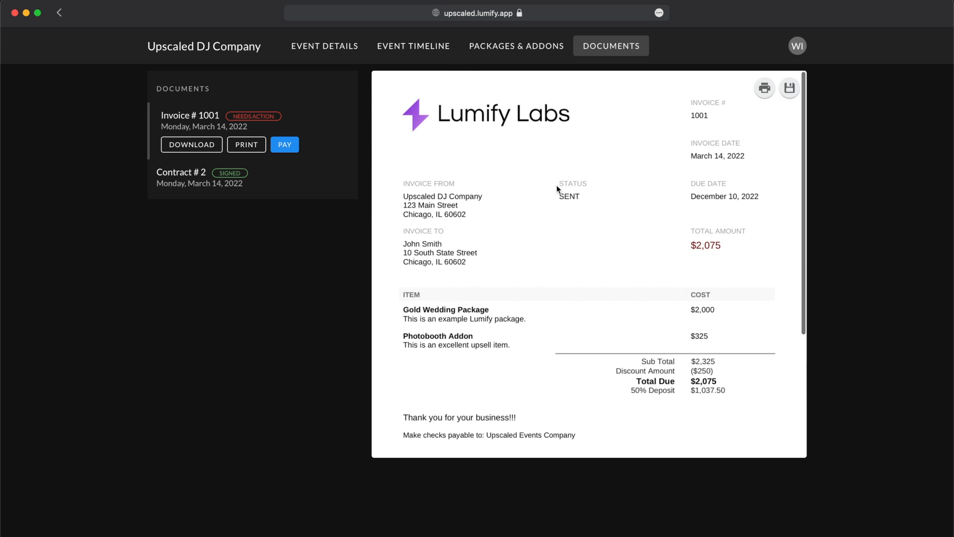
{"action": "scroll", "coordinate": [572, 334], "scroll_direction": "down", "scroll_amount": 2}
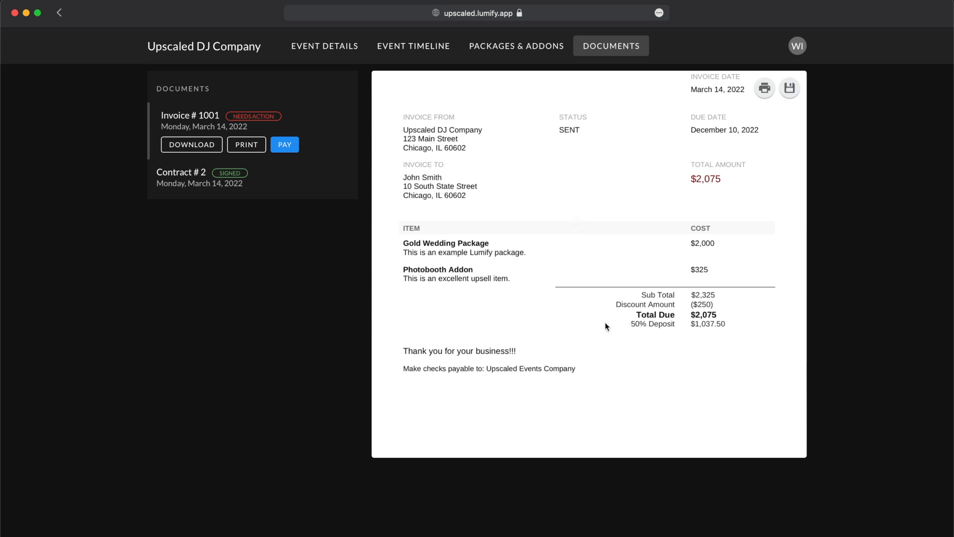
{"action": "scroll", "coordinate": [604, 322], "scroll_direction": "up", "scroll_amount": 3}
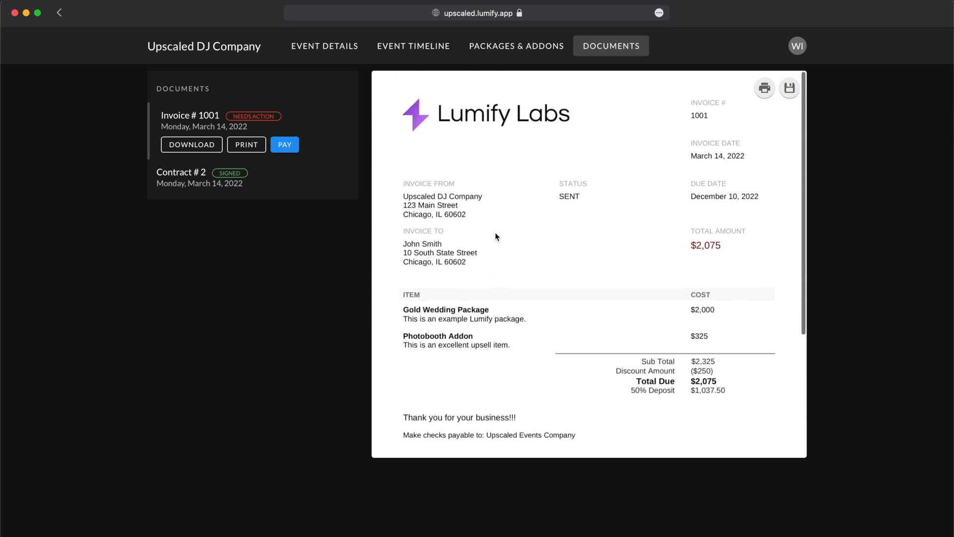
{"action": "left_click", "coordinate": [295, 146]}
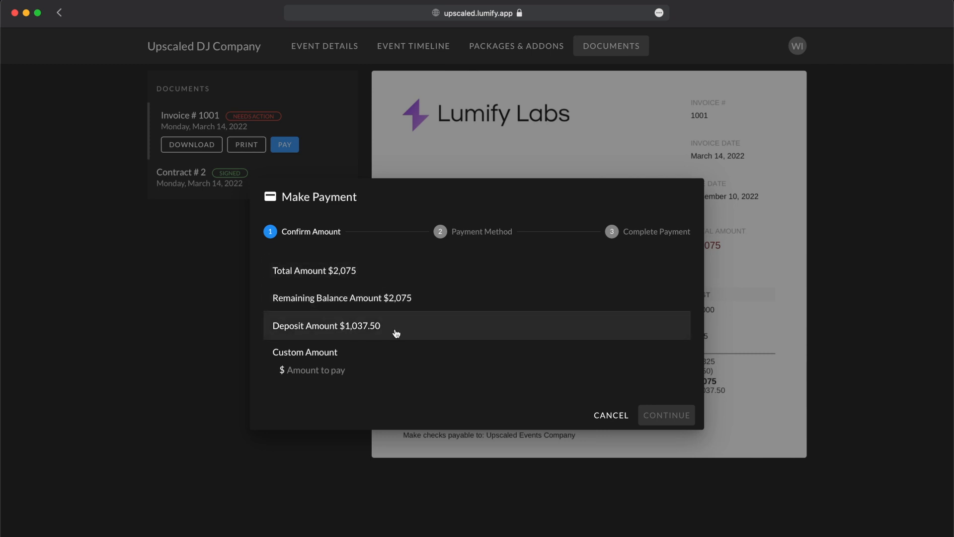
- Select the $1,037.50 Deposit Amount and continue to the payment method step
{"action": "left_click", "coordinate": [338, 368]}
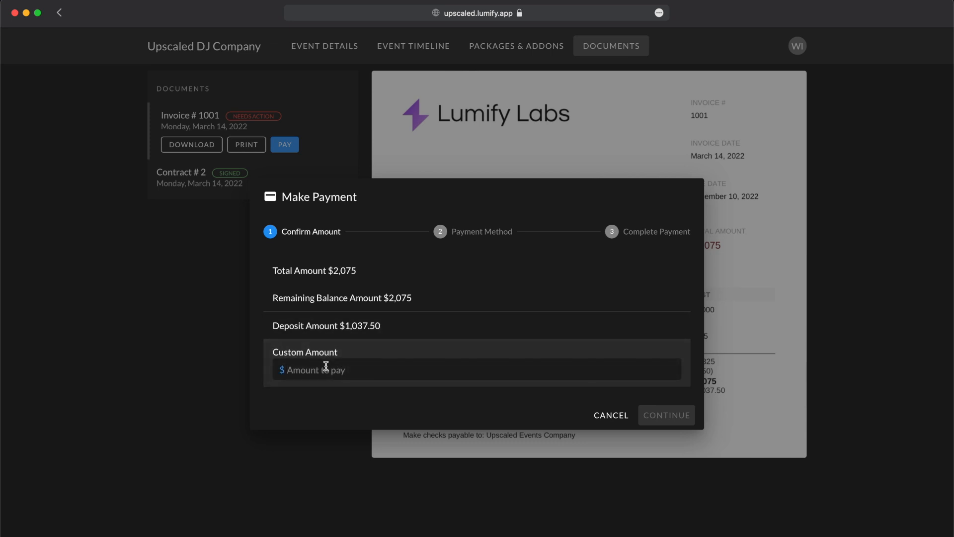
{"action": "left_click", "coordinate": [333, 336]}
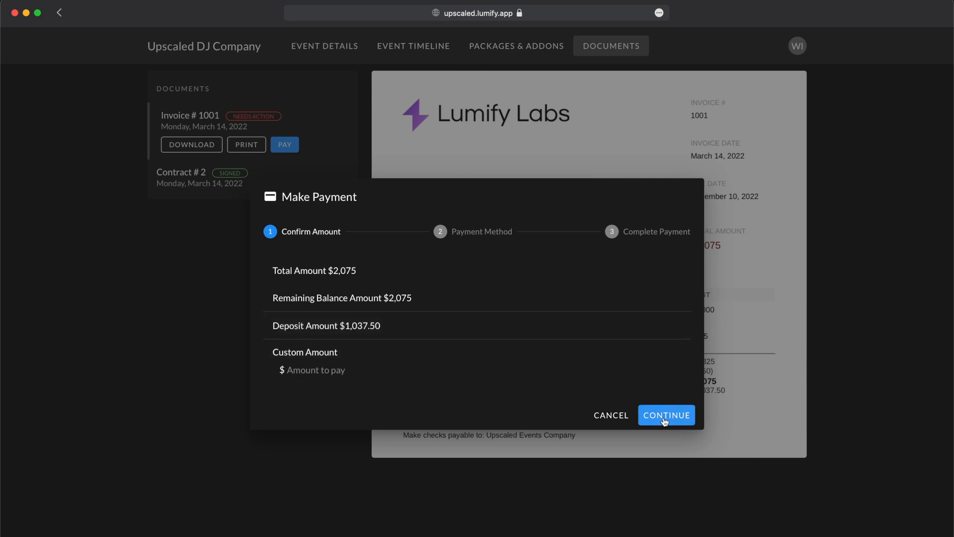
{"action": "left_click", "coordinate": [425, 327]}
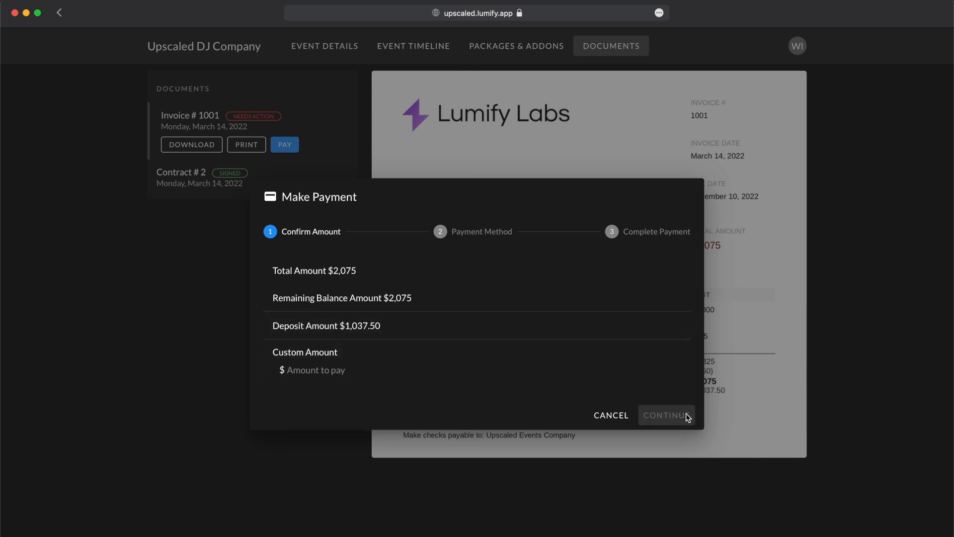
{"action": "left_click", "coordinate": [591, 335]}
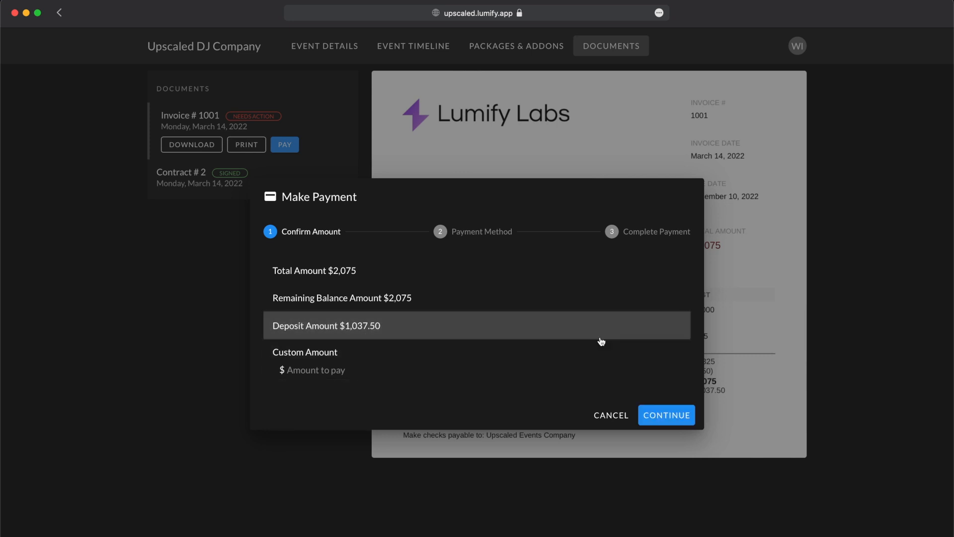
{"action": "left_click", "coordinate": [694, 416]}
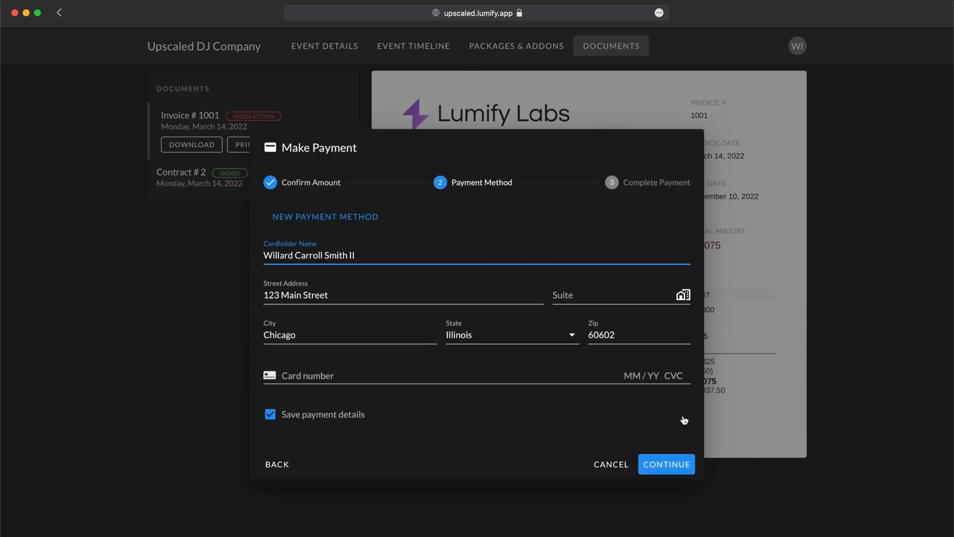
- Enter the card number, expiry and CVC, keep payment details saved, and continue to Complete Payment
{"action": "triple_click", "coordinate": [308, 247]}
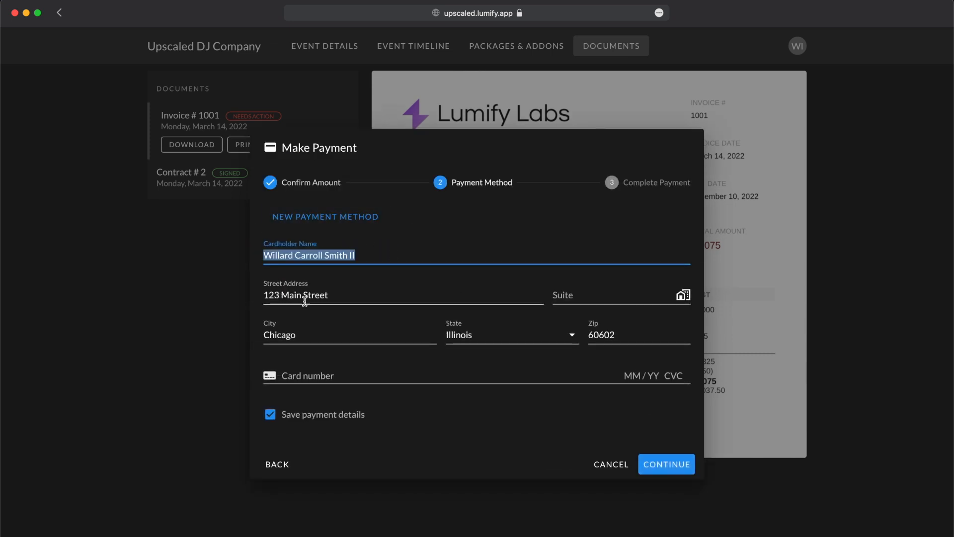
{"action": "left_click", "coordinate": [343, 294]}
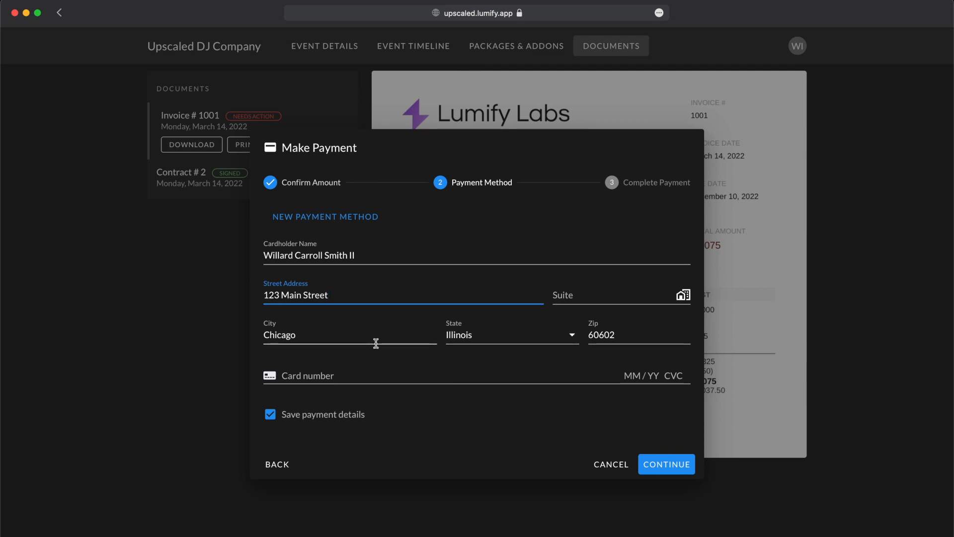
{"action": "left_click", "coordinate": [343, 372]}
{"action": "type", "text": "42"}
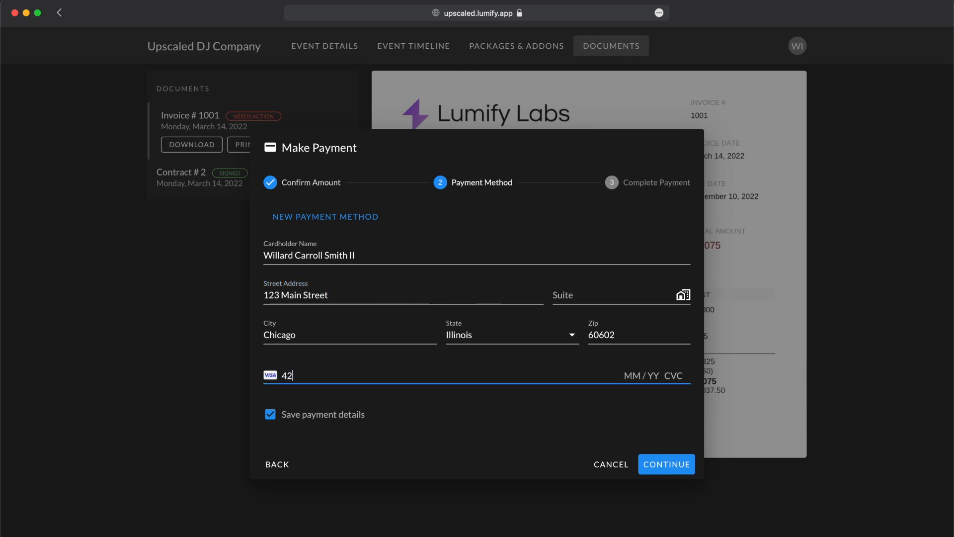
{"action": "type", "text": "42 4242 4242 4242 04 / 22 424"}
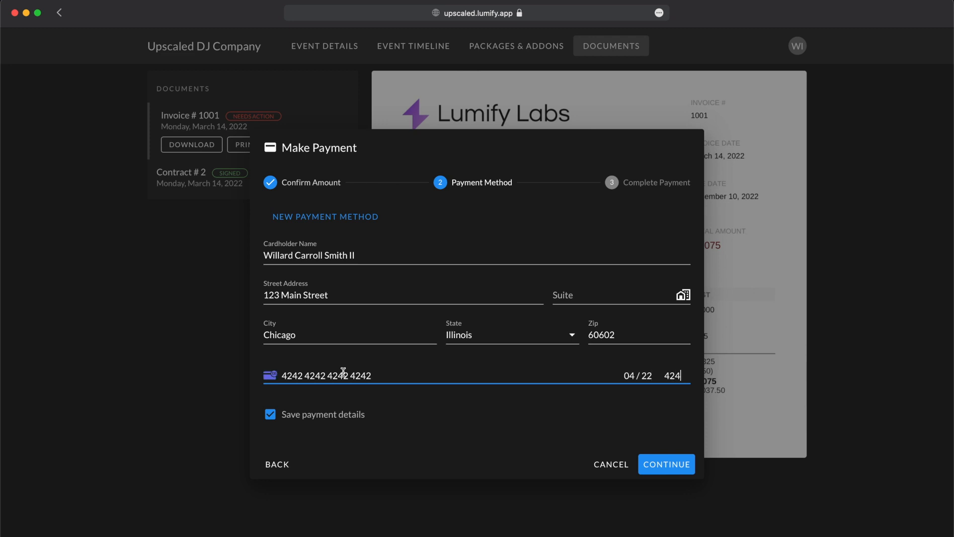
{"action": "left_click", "coordinate": [341, 417]}
{"action": "left_click", "coordinate": [352, 418]}
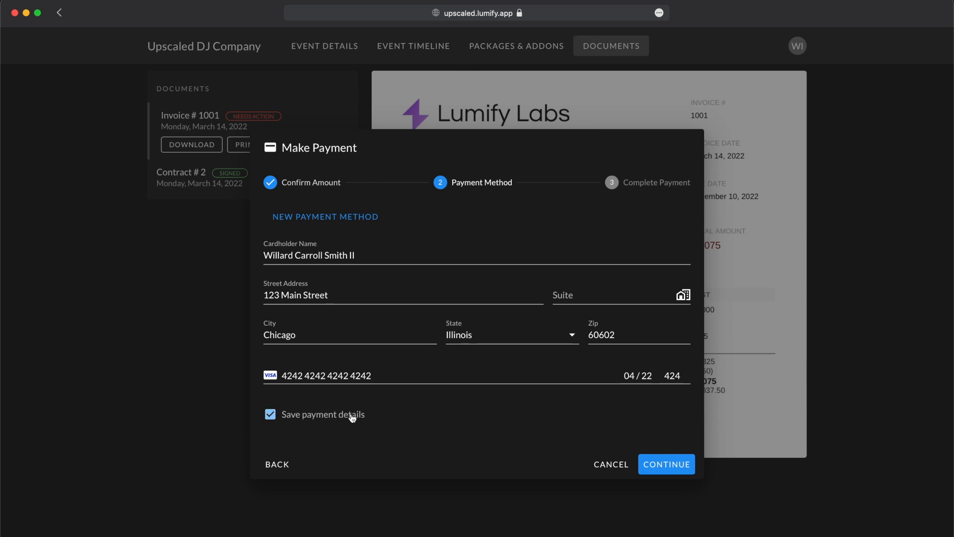
{"action": "left_click", "coordinate": [665, 465]}
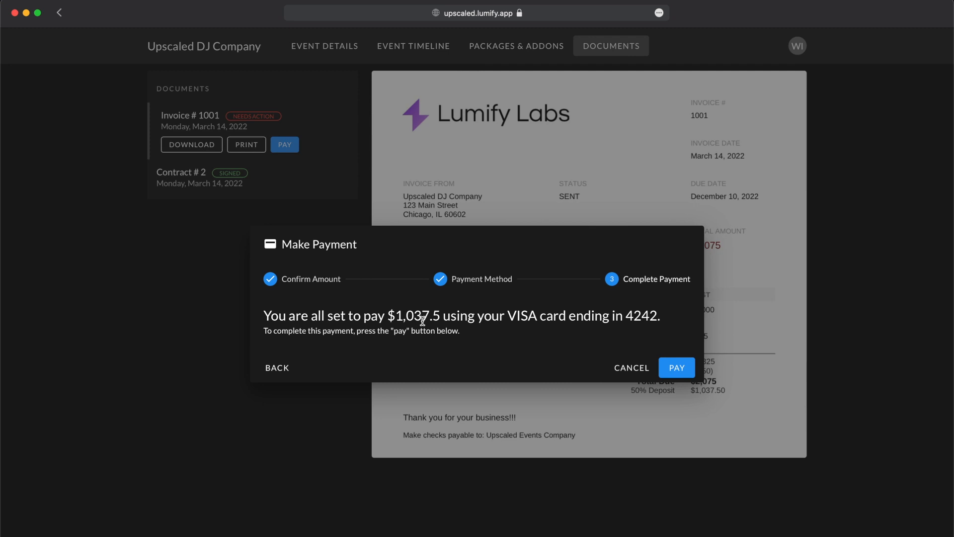
- Pay the $1,037.50 deposit and review invoice 1001, now Partial with $1,037.50 remaining
{"action": "left_click", "coordinate": [679, 370]}
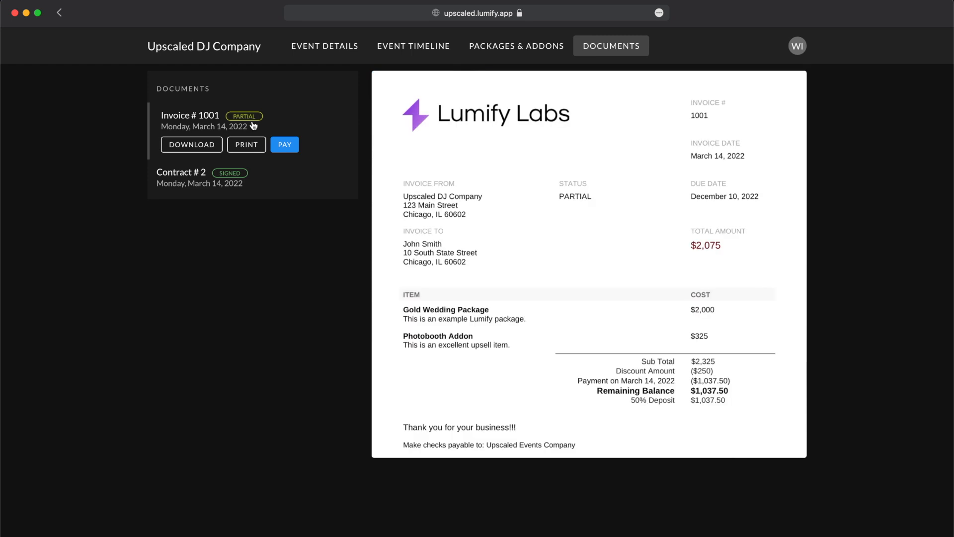
{"action": "scroll", "coordinate": [649, 417], "scroll_direction": "down", "scroll_amount": 1}
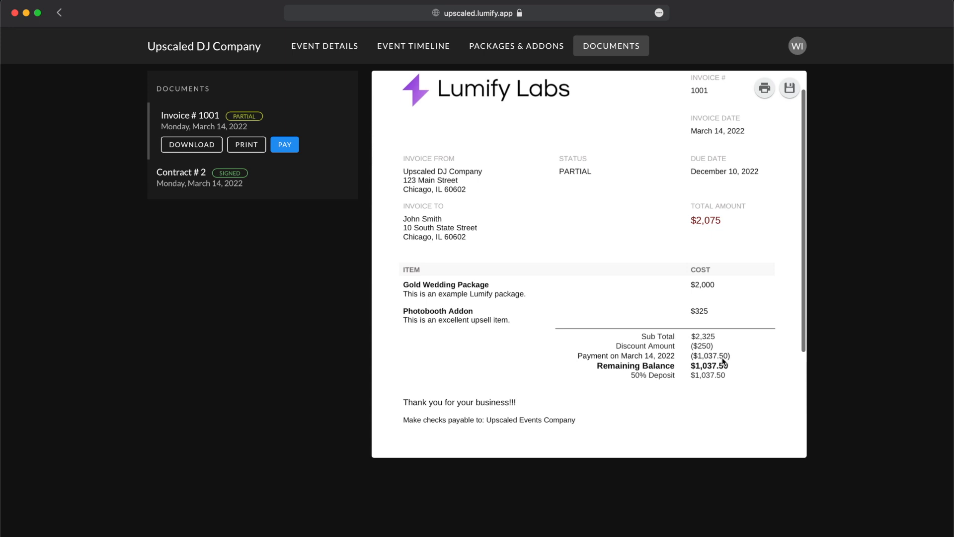
{"action": "scroll", "coordinate": [722, 361], "scroll_direction": "up", "scroll_amount": 1}
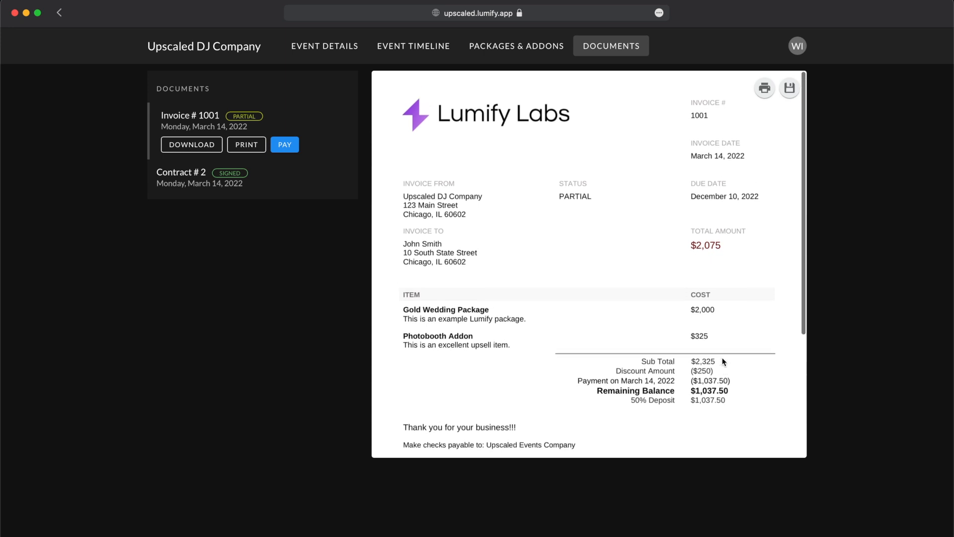
{"action": "left_click", "coordinate": [796, 45]}
- Back in admin, review Smith-Jones Wedding's signed contract and Partial invoice, then view it on the client portal
{"action": "left_click", "coordinate": [713, 176]}
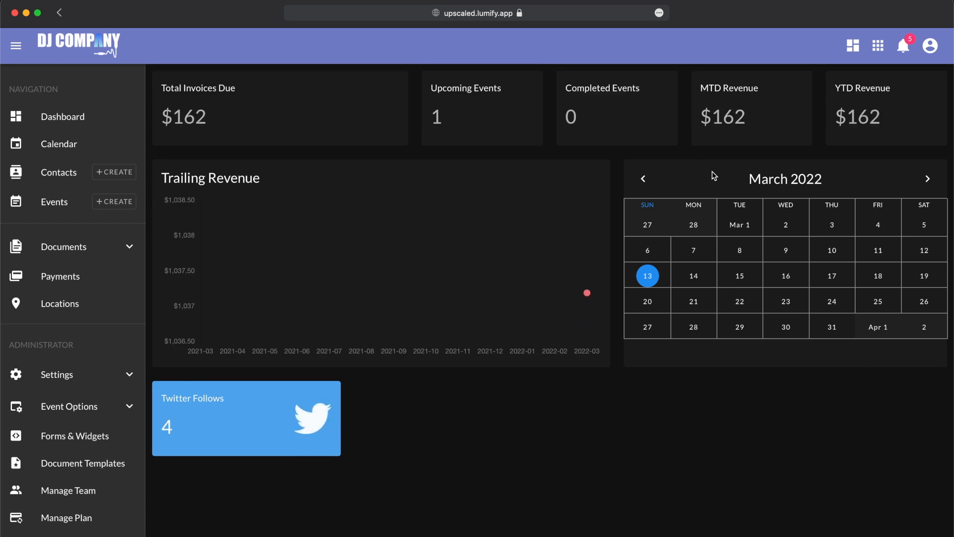
{"action": "left_click", "coordinate": [73, 204]}
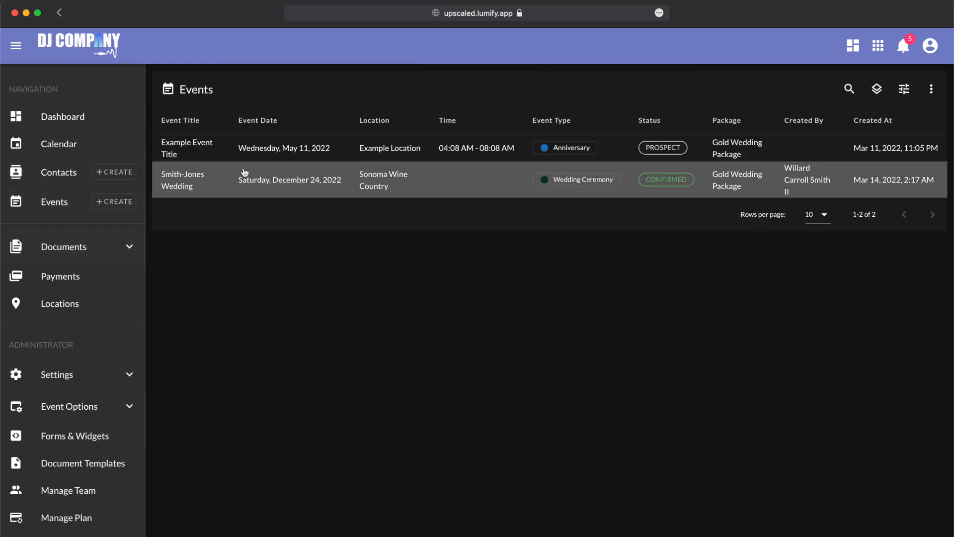
{"action": "left_click", "coordinate": [250, 181]}
{"action": "scroll", "coordinate": [309, 394], "scroll_direction": "down", "scroll_amount": 3}
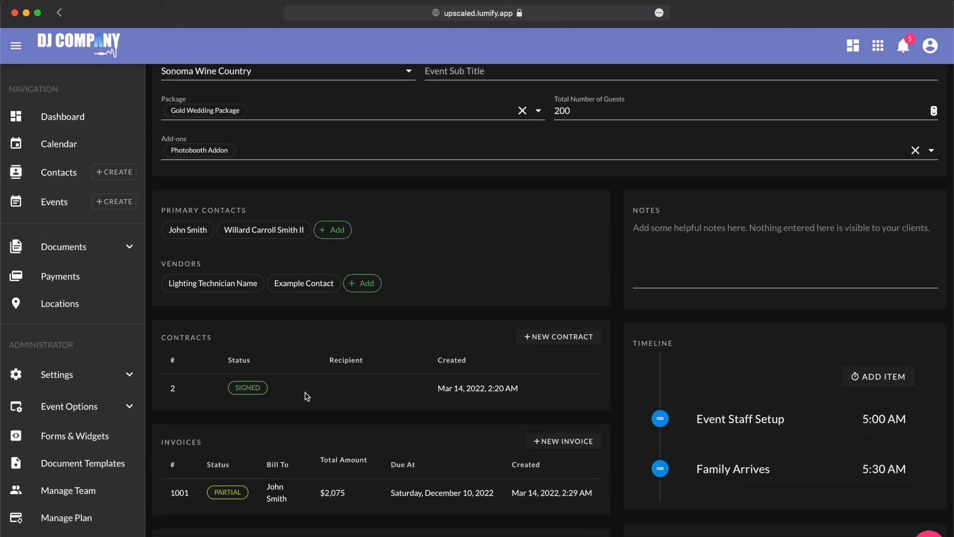
{"action": "scroll", "coordinate": [280, 416], "scroll_direction": "down", "scroll_amount": 2}
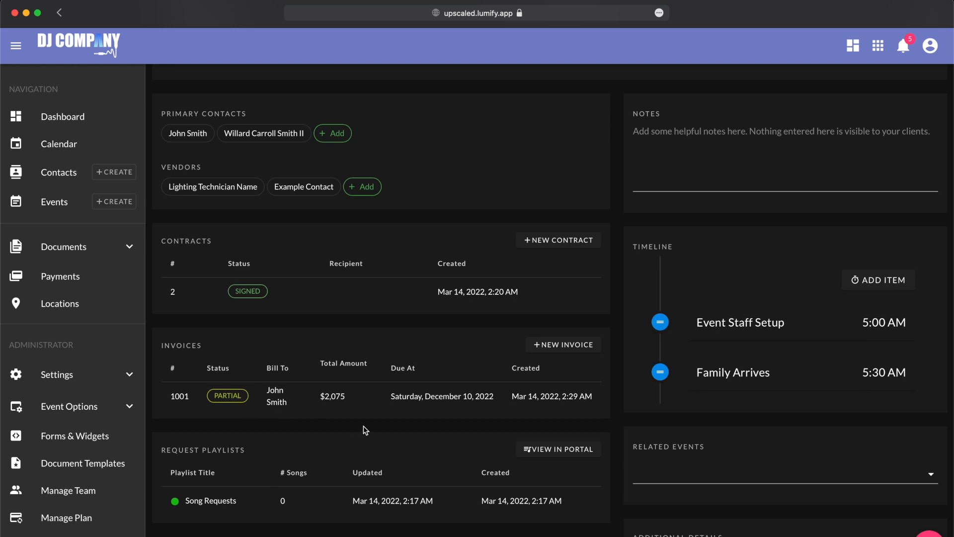
{"action": "scroll", "coordinate": [432, 298], "scroll_direction": "down", "scroll_amount": 1}
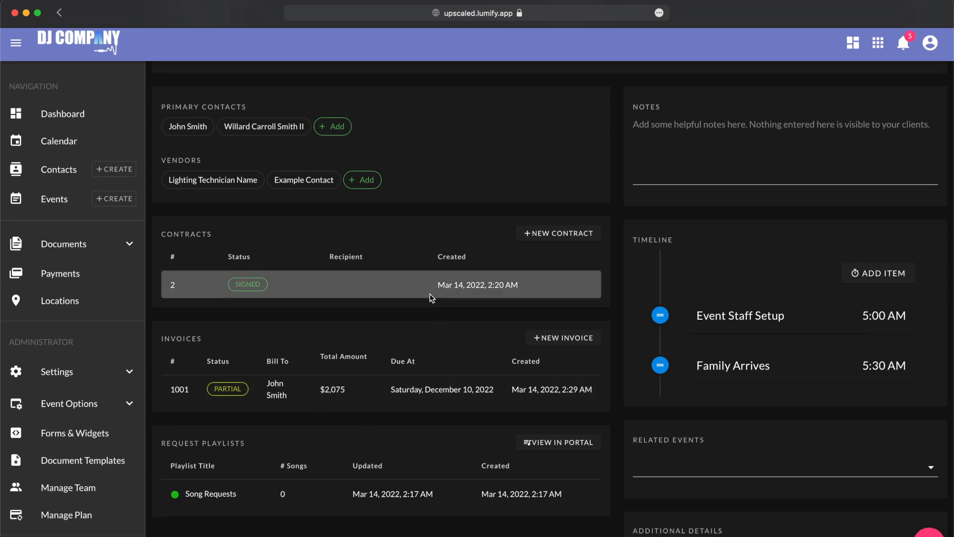
{"action": "scroll", "coordinate": [432, 298], "scroll_direction": "up", "scroll_amount": 5}
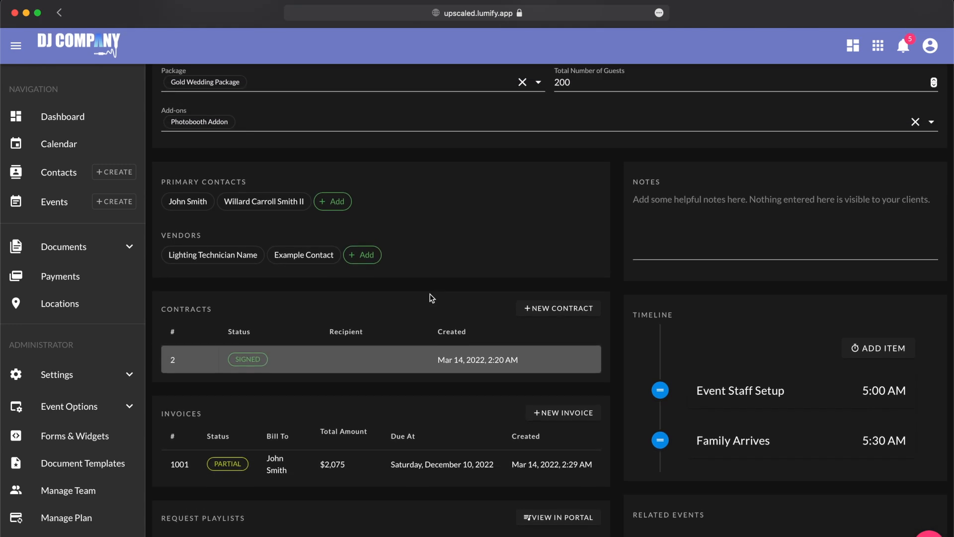
{"action": "left_click", "coordinate": [818, 89]}
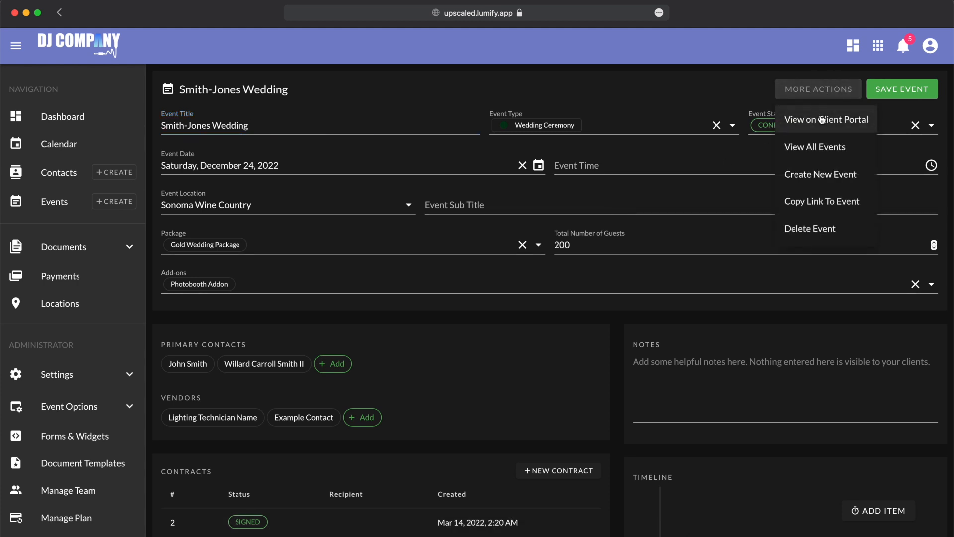
{"action": "left_click", "coordinate": [835, 119]}
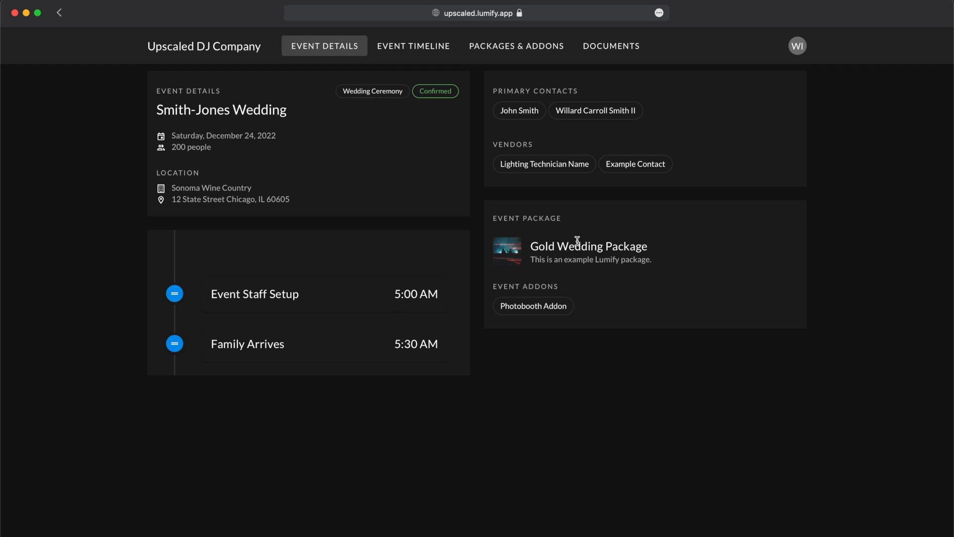
- Browse the portal's Event Timeline and Packages & Addons, then check Documents for Invoice #1001 marked Partial
{"action": "left_click", "coordinate": [423, 42]}
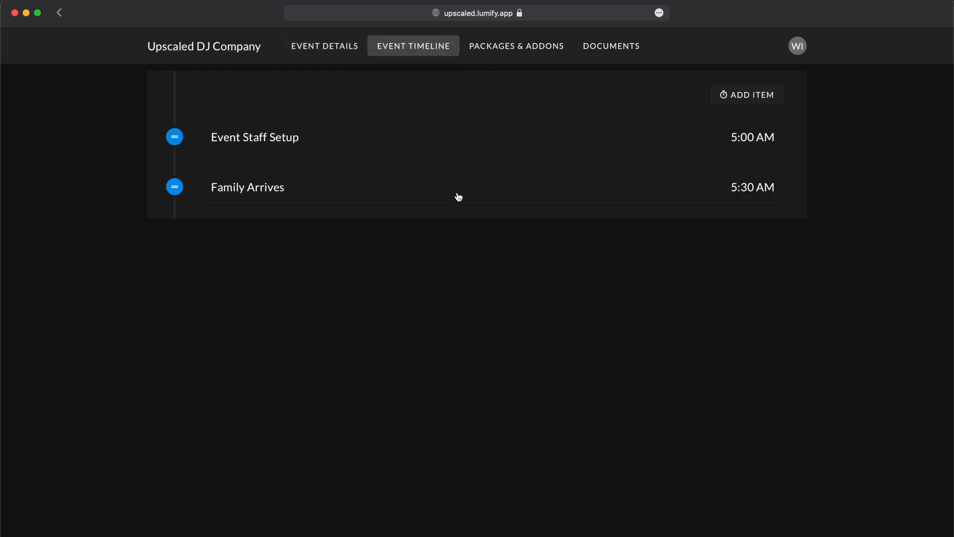
{"action": "left_click", "coordinate": [530, 45]}
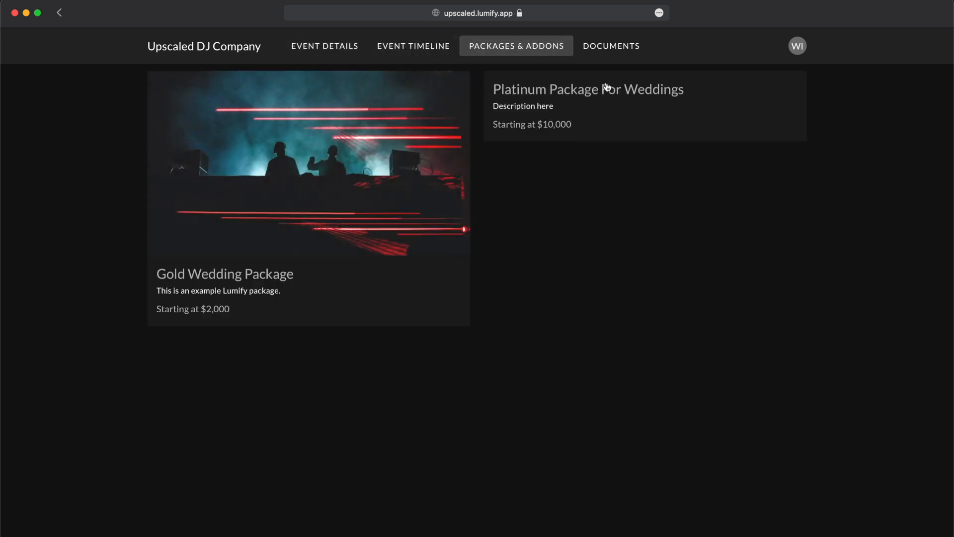
{"action": "left_click", "coordinate": [622, 50]}
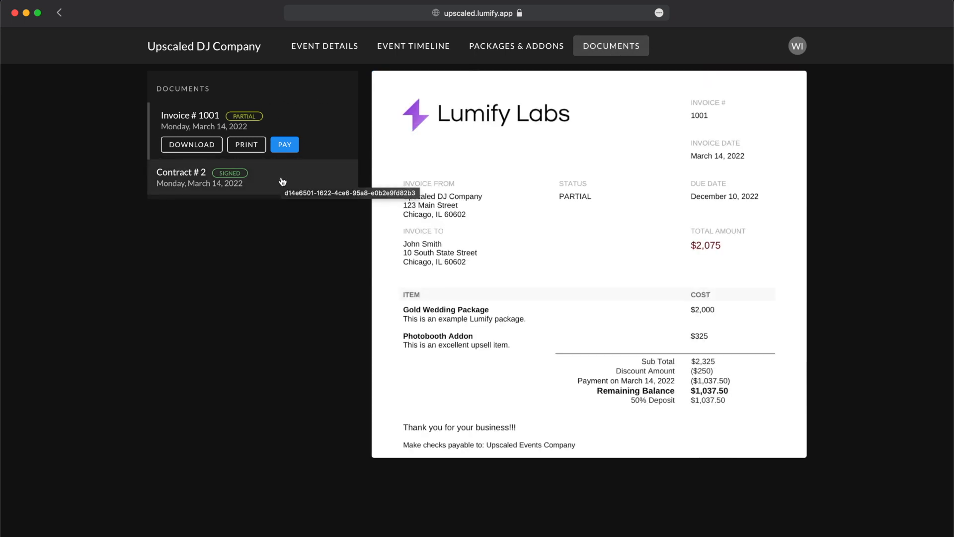
{"action": "scroll", "coordinate": [467, 279], "scroll_direction": "down", "scroll_amount": 2}
{"action": "scroll", "coordinate": [468, 278], "scroll_direction": "up", "scroll_amount": 2}
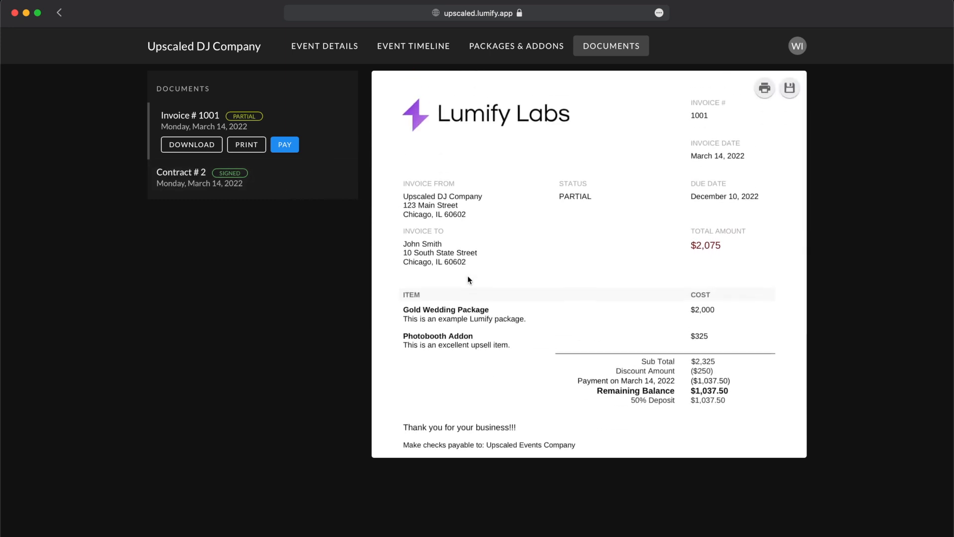